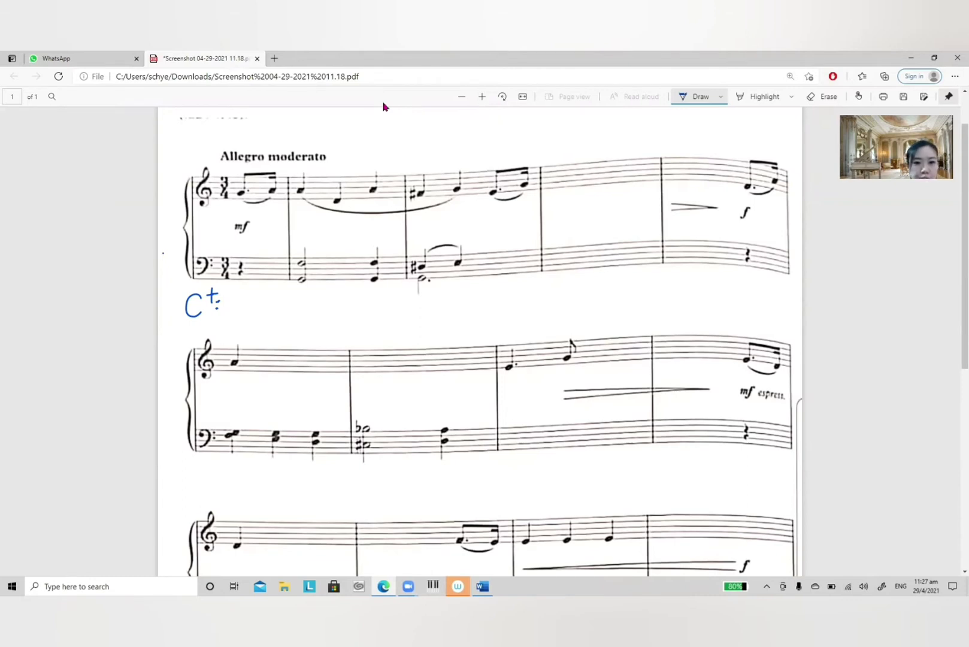
Step: Write the note names G, F, D and A beside the notes of the first full bar
{"action": "left_click_drag", "start_coordinate": [316, 276], "coordinate": [323, 290]}
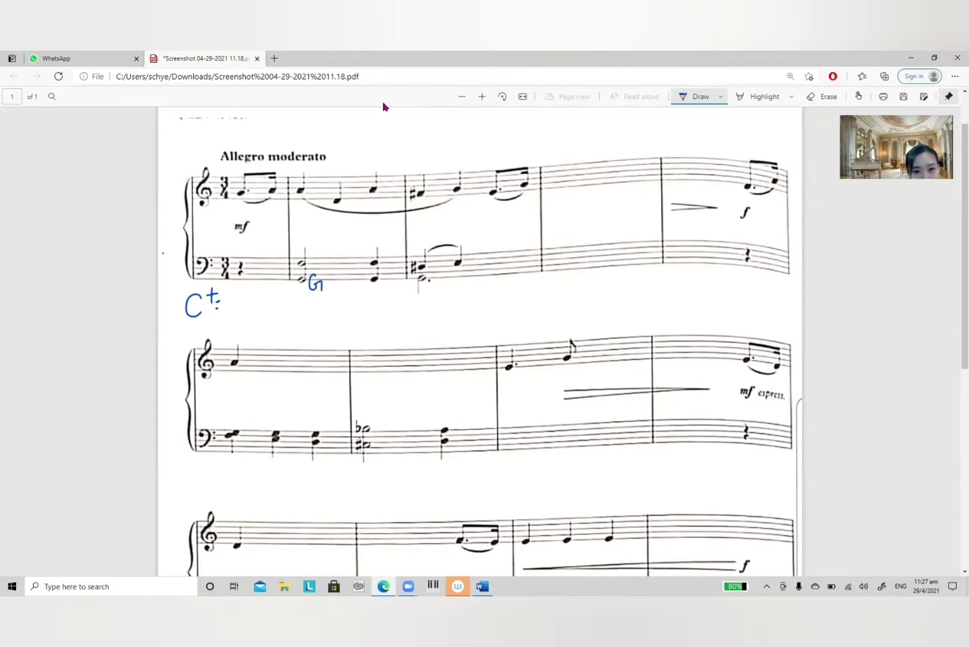
{"action": "mouse_move", "coordinate": [315, 250]}
{"action": "left_mouse_down"}
{"action": "mouse_move", "coordinate": [313, 269]}
{"action": "mouse_move", "coordinate": [335, 234]}
{"action": "left_mouse_up"}
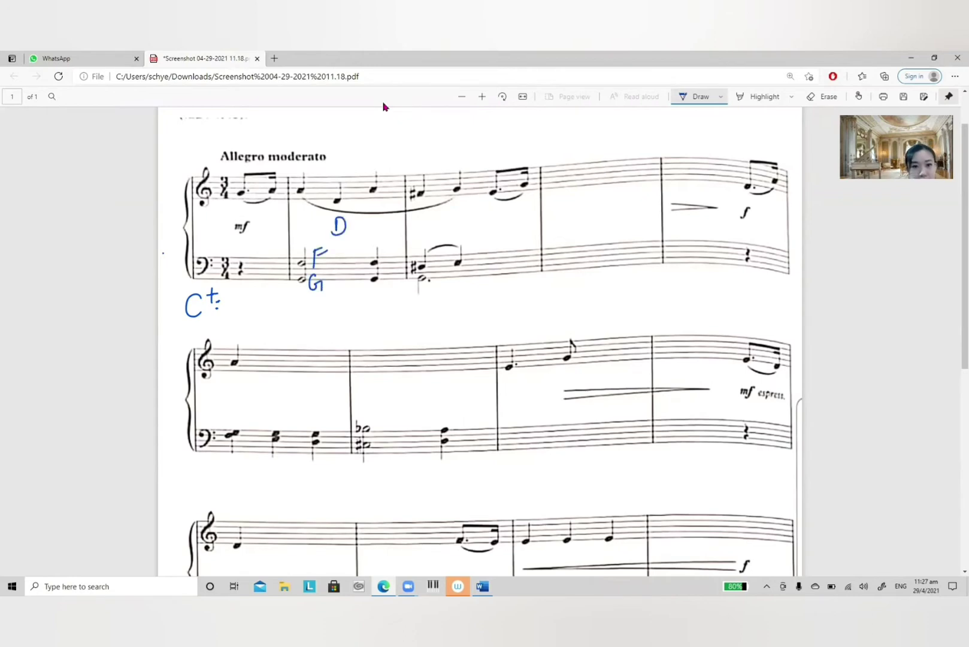
{"action": "mouse_move", "coordinate": [312, 191]}
{"action": "left_mouse_down"}
{"action": "mouse_move", "coordinate": [306, 211]}
{"action": "mouse_move", "coordinate": [318, 209]}
{"action": "left_mouse_up"}
{"action": "left_click_drag", "start_coordinate": [306, 202], "coordinate": [316, 201]}
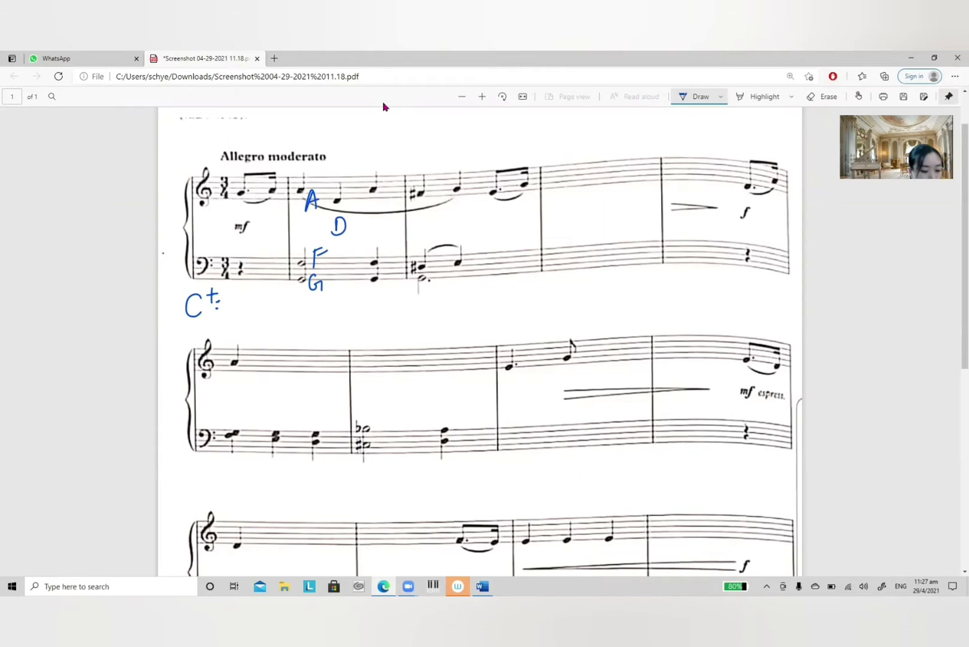
Step: Write the chord label V with its notes GBDFA below the first full bar
{"action": "mouse_move", "coordinate": [299, 297]}
{"action": "left_mouse_down"}
{"action": "mouse_move", "coordinate": [322, 296]}
{"action": "mouse_move", "coordinate": [307, 308]}
{"action": "left_mouse_up"}
{"action": "mouse_move", "coordinate": [318, 297]}
{"action": "left_mouse_down"}
{"action": "mouse_move", "coordinate": [314, 309]}
{"action": "mouse_move", "coordinate": [324, 305]}
{"action": "mouse_move", "coordinate": [304, 330]}
{"action": "mouse_move", "coordinate": [324, 329]}
{"action": "left_mouse_up"}
{"action": "mouse_move", "coordinate": [331, 318]}
{"action": "left_mouse_down"}
{"action": "mouse_move", "coordinate": [329, 330]}
{"action": "mouse_move", "coordinate": [339, 315]}
{"action": "left_mouse_up"}
{"action": "mouse_move", "coordinate": [347, 313]}
{"action": "left_mouse_down"}
{"action": "mouse_move", "coordinate": [343, 328]}
{"action": "mouse_move", "coordinate": [353, 326]}
{"action": "left_mouse_up"}
{"action": "left_click_drag", "start_coordinate": [343, 321], "coordinate": [353, 320]}
{"action": "left_click", "coordinate": [357, 316]}
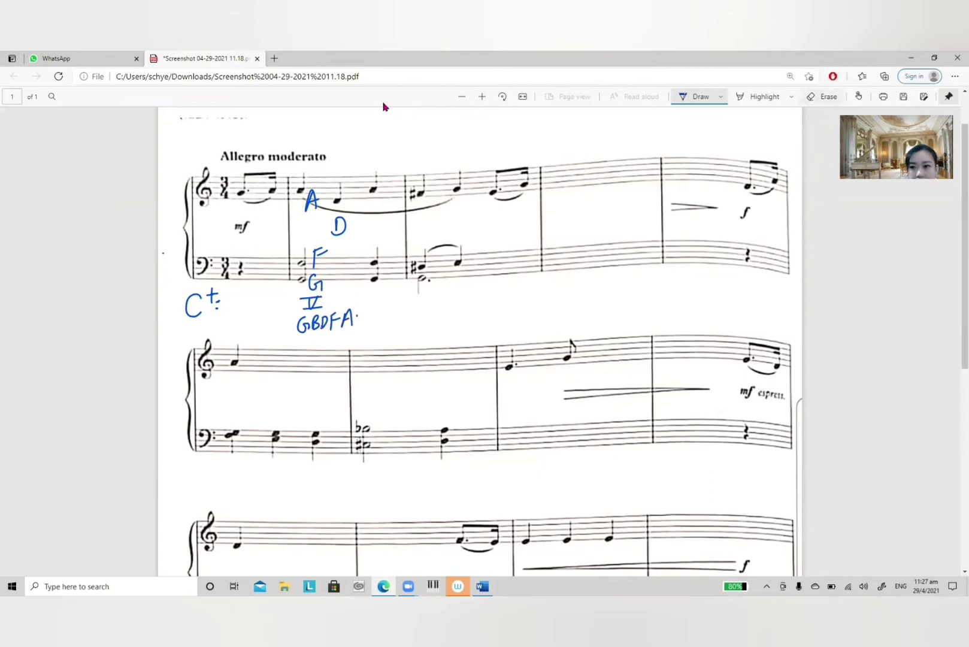
Step: Erase the handwritten A, D, F and G note names in the first full bar
{"action": "left_click", "coordinate": [822, 97]}
{"action": "left_click_drag", "start_coordinate": [311, 192], "coordinate": [316, 203]}
{"action": "mouse_move", "coordinate": [335, 222]}
{"action": "left_mouse_down"}
{"action": "mouse_move", "coordinate": [344, 231]}
{"action": "mouse_move", "coordinate": [313, 262]}
{"action": "mouse_move", "coordinate": [318, 253]}
{"action": "left_mouse_up"}
{"action": "left_click_drag", "start_coordinate": [312, 276], "coordinate": [318, 286]}
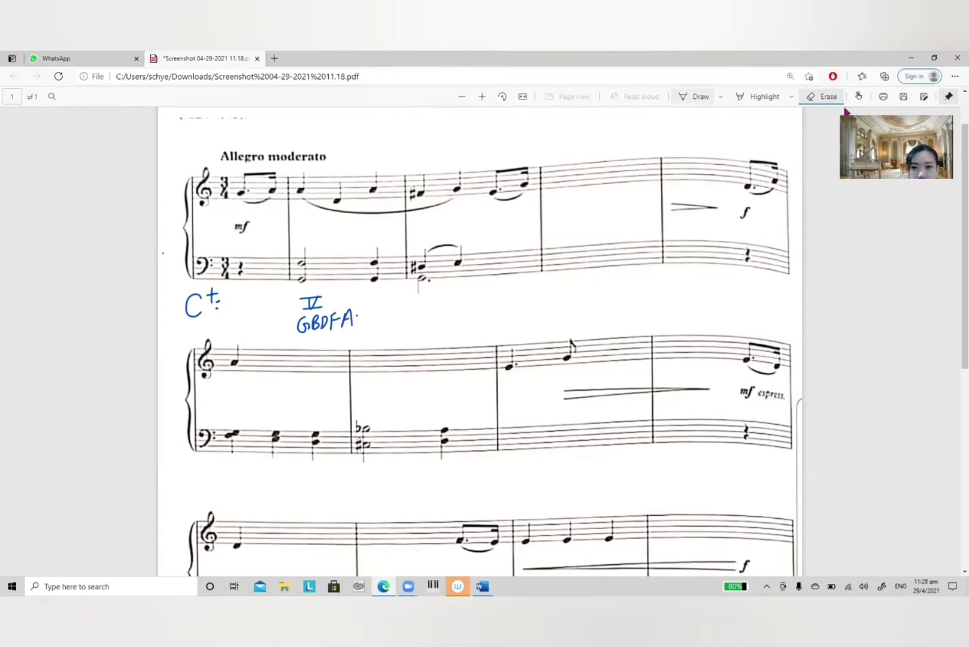
Step: Outline the chord notes of the second full bar and label its first treble and bass notes Appo
{"action": "left_click", "coordinate": [695, 97]}
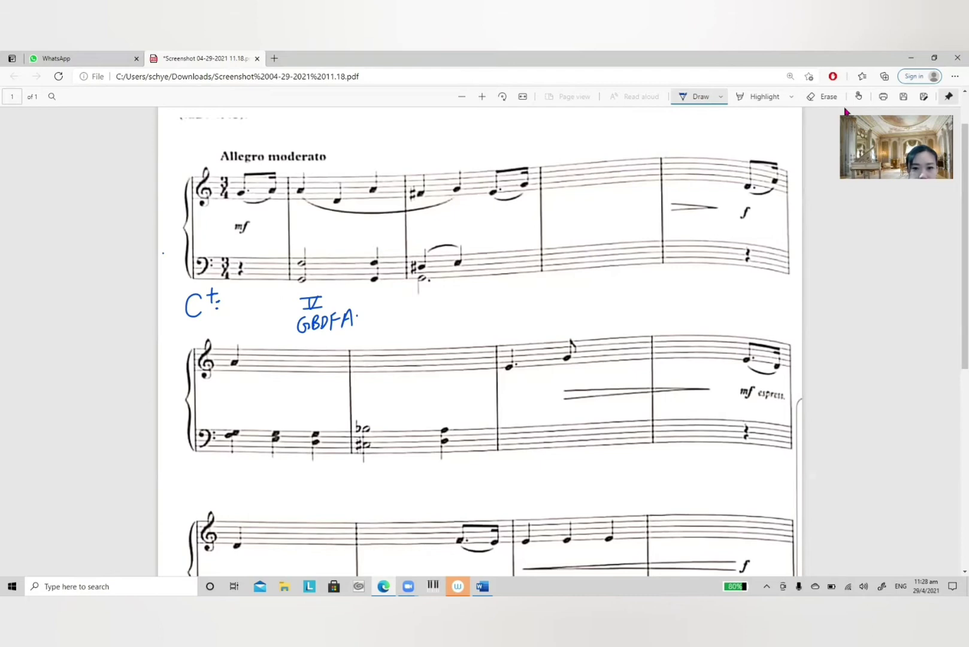
{"action": "mouse_move", "coordinate": [445, 158]}
{"action": "left_mouse_down"}
{"action": "mouse_move", "coordinate": [441, 242]}
{"action": "mouse_move", "coordinate": [406, 301]}
{"action": "mouse_move", "coordinate": [463, 301]}
{"action": "mouse_move", "coordinate": [518, 283]}
{"action": "mouse_move", "coordinate": [542, 141]}
{"action": "mouse_move", "coordinate": [443, 152]}
{"action": "mouse_move", "coordinate": [426, 172]}
{"action": "left_mouse_up"}
{"action": "mouse_move", "coordinate": [414, 173]}
{"action": "left_mouse_down"}
{"action": "mouse_move", "coordinate": [430, 163]}
{"action": "mouse_move", "coordinate": [397, 162]}
{"action": "mouse_move", "coordinate": [409, 160]}
{"action": "left_mouse_up"}
{"action": "left_click_drag", "start_coordinate": [398, 153], "coordinate": [408, 149]}
{"action": "left_click_drag", "start_coordinate": [411, 139], "coordinate": [419, 156]}
{"action": "mouse_move", "coordinate": [420, 136]}
{"action": "left_mouse_down"}
{"action": "mouse_move", "coordinate": [421, 146]}
{"action": "mouse_move", "coordinate": [430, 138]}
{"action": "left_mouse_up"}
{"action": "left_click_drag", "start_coordinate": [407, 247], "coordinate": [438, 227]}
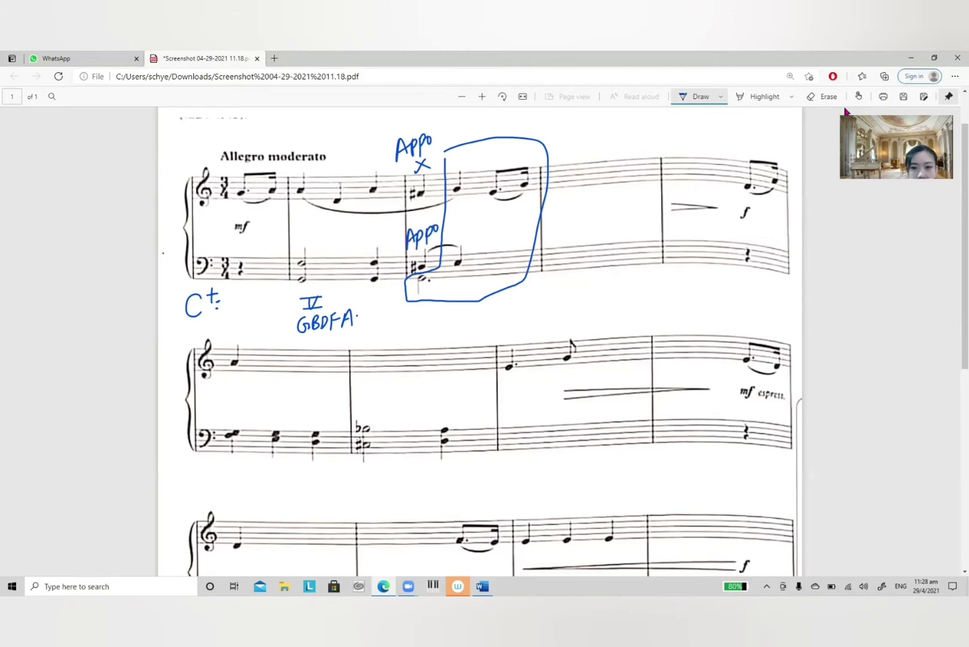
Step: Draw arrows from both Appo notes to the notes that follow and cross out the two Appo notes
{"action": "mouse_move", "coordinate": [422, 198]}
{"action": "left_mouse_down"}
{"action": "mouse_move", "coordinate": [445, 191]}
{"action": "mouse_move", "coordinate": [445, 205]}
{"action": "left_mouse_up"}
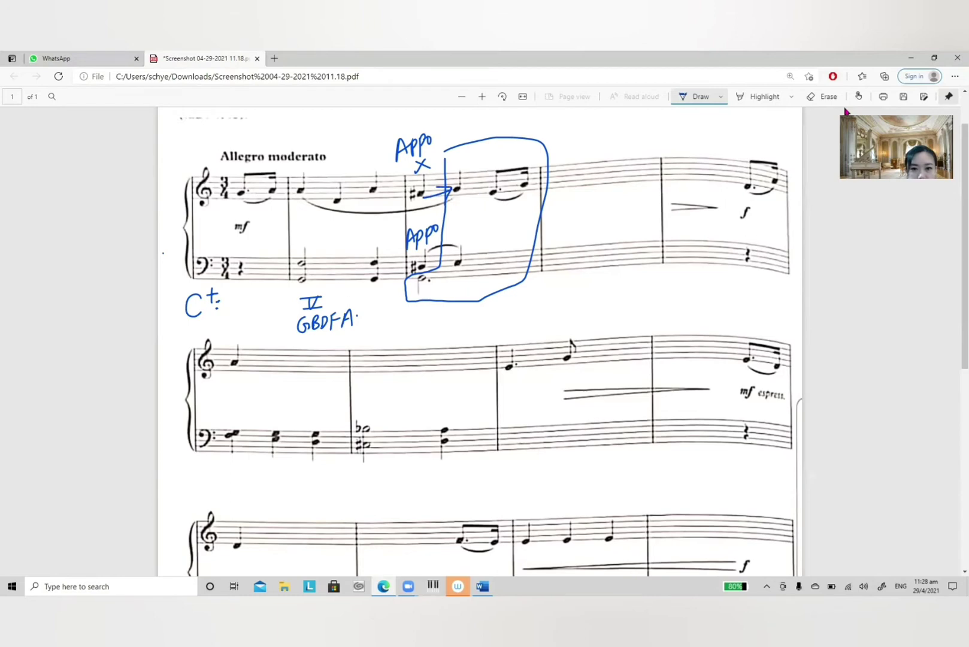
{"action": "mouse_move", "coordinate": [424, 262]}
{"action": "left_mouse_down"}
{"action": "mouse_move", "coordinate": [448, 252]}
{"action": "mouse_move", "coordinate": [443, 263]}
{"action": "left_mouse_up"}
{"action": "left_click_drag", "start_coordinate": [432, 178], "coordinate": [406, 213]}
{"action": "left_click_drag", "start_coordinate": [411, 177], "coordinate": [431, 204]}
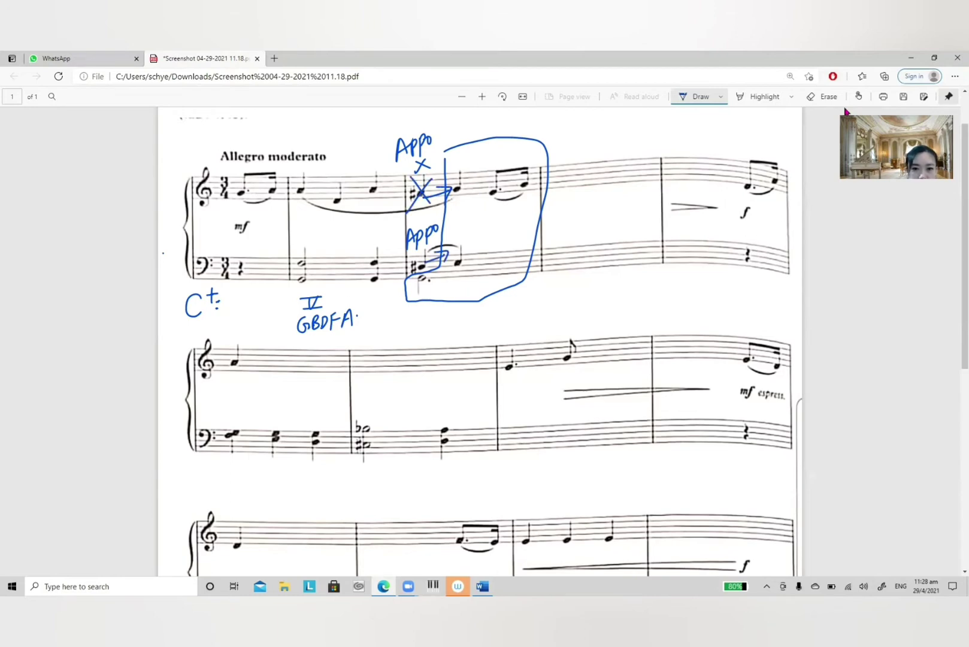
{"action": "left_click_drag", "start_coordinate": [436, 248], "coordinate": [408, 277]}
{"action": "left_click_drag", "start_coordinate": [418, 262], "coordinate": [442, 271]}
Step: Erase the Appo labels, outline, arrows and crosses around the second full bar
{"action": "left_click", "coordinate": [831, 97]}
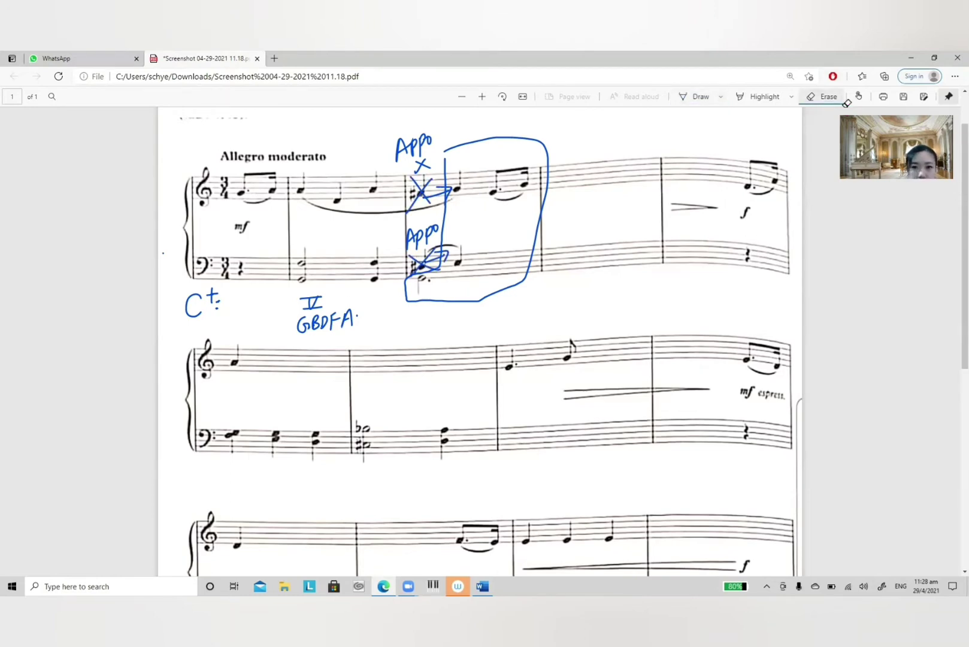
{"action": "mouse_move", "coordinate": [400, 150]}
{"action": "left_mouse_down"}
{"action": "mouse_move", "coordinate": [425, 143]}
{"action": "mouse_move", "coordinate": [410, 237]}
{"action": "mouse_move", "coordinate": [421, 240]}
{"action": "mouse_move", "coordinate": [416, 261]}
{"action": "mouse_move", "coordinate": [441, 258]}
{"action": "left_mouse_up"}
Step: Write F# above the second full bar's first melody note, underline it, and add the key label E: before it
{"action": "left_click", "coordinate": [697, 97]}
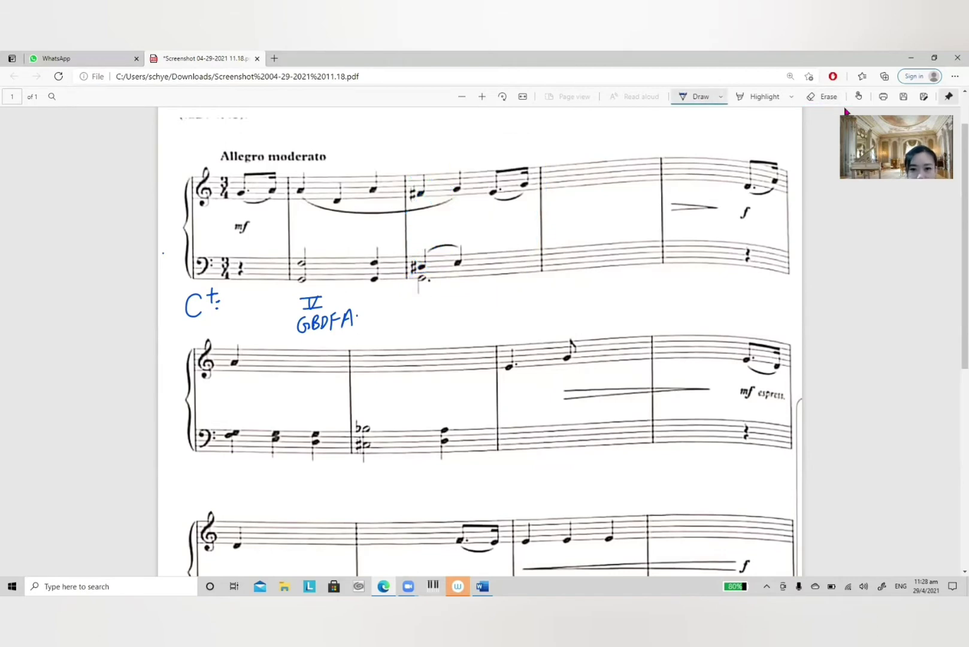
{"action": "left_click_drag", "start_coordinate": [409, 144], "coordinate": [407, 161]}
{"action": "mouse_move", "coordinate": [408, 145]}
{"action": "left_mouse_down"}
{"action": "mouse_move", "coordinate": [418, 141]}
{"action": "mouse_move", "coordinate": [423, 157]}
{"action": "left_mouse_up"}
{"action": "mouse_move", "coordinate": [431, 135]}
{"action": "left_mouse_down"}
{"action": "mouse_move", "coordinate": [428, 155]}
{"action": "mouse_move", "coordinate": [436, 146]}
{"action": "left_mouse_up"}
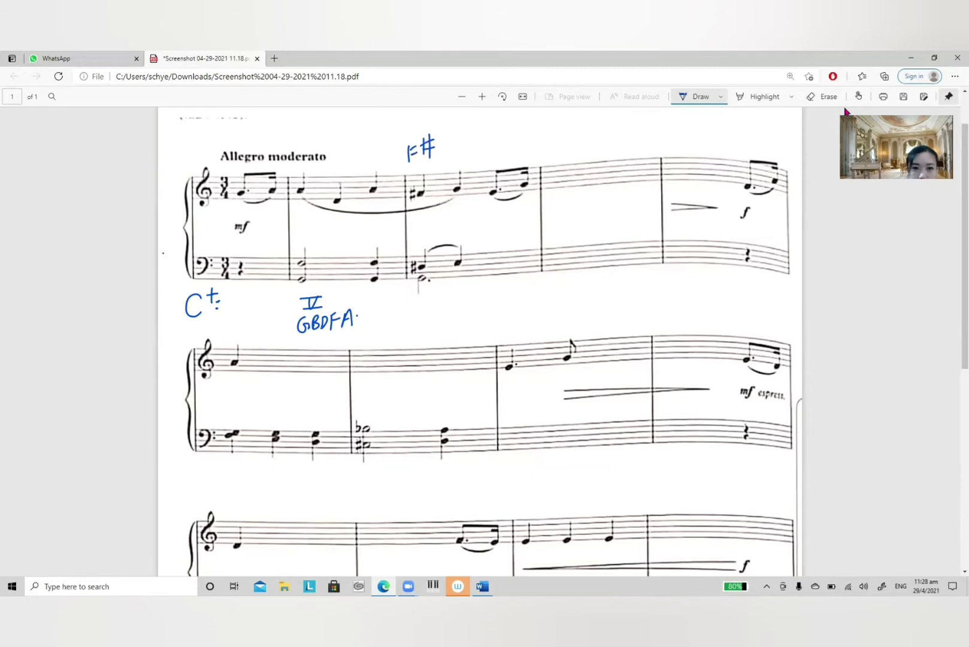
{"action": "mouse_move", "coordinate": [347, 157]}
{"action": "left_mouse_down"}
{"action": "mouse_move", "coordinate": [357, 135]}
{"action": "mouse_move", "coordinate": [360, 146]}
{"action": "left_mouse_up"}
{"action": "left_click_drag", "start_coordinate": [346, 160], "coordinate": [360, 158]}
{"action": "left_click", "coordinate": [375, 137]}
{"action": "left_click", "coordinate": [376, 151]}
{"action": "left_click_drag", "start_coordinate": [418, 172], "coordinate": [433, 163]}
Step: Link the circled bass note to a circled D# label, and write and circle E G over the bar's last two melody notes
{"action": "left_click_drag", "start_coordinate": [432, 250], "coordinate": [457, 236]}
{"action": "left_click_drag", "start_coordinate": [455, 220], "coordinate": [457, 235]}
{"action": "left_click_drag", "start_coordinate": [469, 214], "coordinate": [476, 233]}
{"action": "mouse_move", "coordinate": [465, 225]}
{"action": "left_mouse_down"}
{"action": "mouse_move", "coordinate": [477, 222]}
{"action": "mouse_move", "coordinate": [473, 246]}
{"action": "mouse_move", "coordinate": [487, 210]}
{"action": "left_mouse_up"}
{"action": "left_click", "coordinate": [505, 218]}
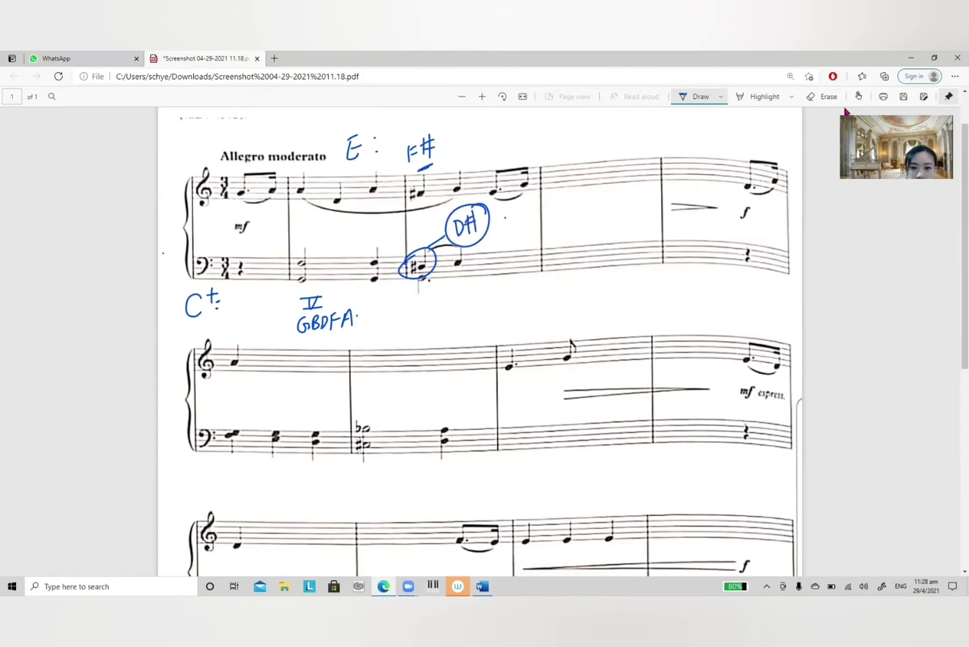
{"action": "mouse_move", "coordinate": [502, 147]}
{"action": "left_mouse_down"}
{"action": "mouse_move", "coordinate": [492, 157]}
{"action": "mouse_move", "coordinate": [508, 160]}
{"action": "left_mouse_up"}
{"action": "mouse_move", "coordinate": [493, 157]}
{"action": "left_mouse_down"}
{"action": "mouse_move", "coordinate": [529, 156]}
{"action": "mouse_move", "coordinate": [483, 154]}
{"action": "mouse_move", "coordinate": [548, 184]}
{"action": "mouse_move", "coordinate": [486, 192]}
{"action": "mouse_move", "coordinate": [485, 162]}
{"action": "left_mouse_up"}
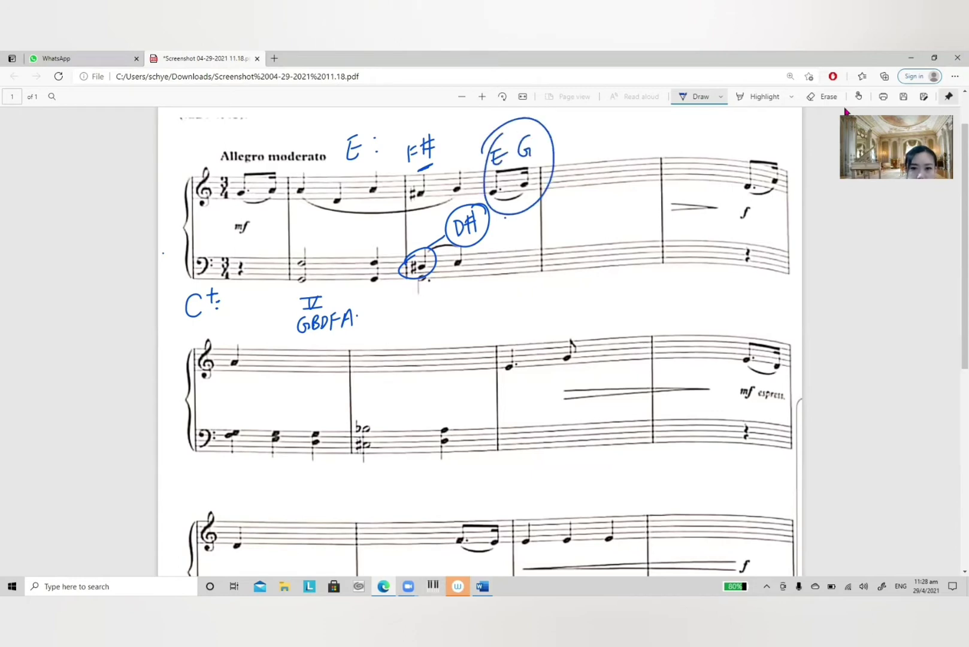
Step: Erase the E: key label and the underlined F# above the first system
{"action": "left_click", "coordinate": [837, 99]}
{"action": "mouse_move", "coordinate": [361, 146]}
{"action": "left_mouse_down"}
{"action": "mouse_move", "coordinate": [353, 148]}
{"action": "mouse_move", "coordinate": [376, 140]}
{"action": "left_mouse_up"}
{"action": "left_click", "coordinate": [428, 146]}
{"action": "left_click", "coordinate": [408, 153]}
{"action": "left_click", "coordinate": [428, 149]}
{"action": "left_click", "coordinate": [426, 168]}
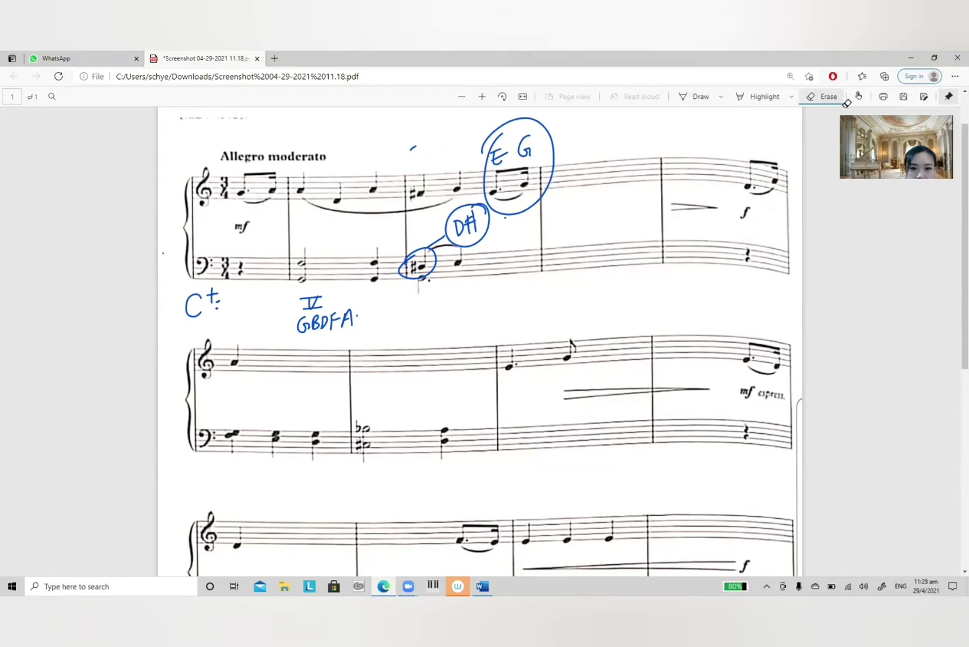
{"action": "left_click", "coordinate": [414, 148]}
Step: Erase the D# label with its circles and connector, plus the circled E G, in the second full bar
{"action": "left_click", "coordinate": [435, 258]}
{"action": "mouse_move", "coordinate": [488, 209]}
{"action": "left_mouse_down"}
{"action": "mouse_move", "coordinate": [465, 227]}
{"action": "mouse_move", "coordinate": [470, 221]}
{"action": "left_mouse_up"}
{"action": "left_click", "coordinate": [436, 241]}
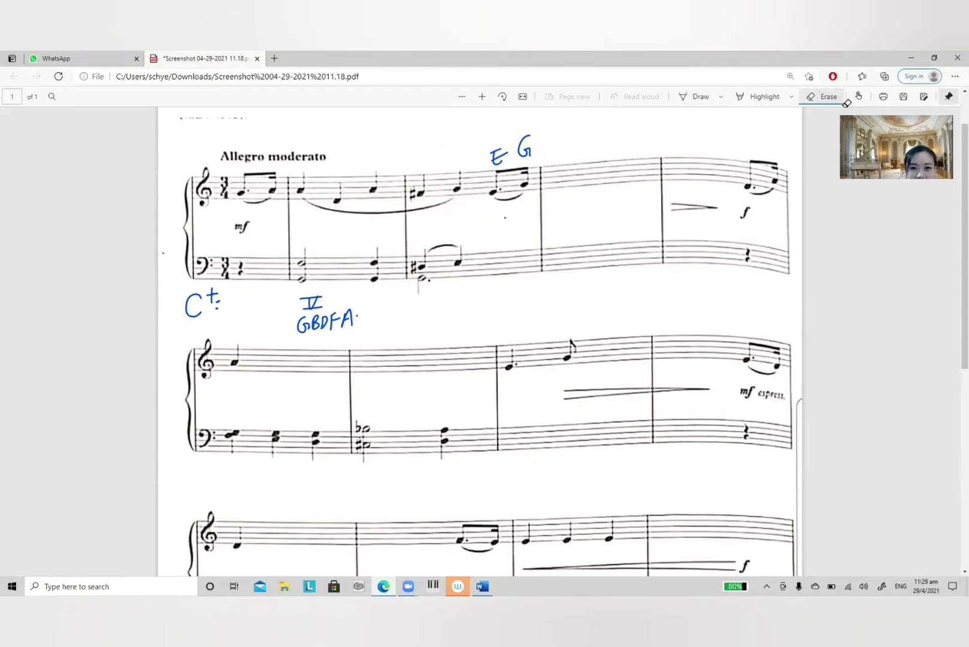
{"action": "left_click", "coordinate": [524, 148]}
{"action": "left_click", "coordinate": [495, 158]}
{"action": "left_click_drag", "start_coordinate": [500, 158], "coordinate": [497, 151]}
Step: Label the two bass notes at the start of the second system's second bar Bb and C#
{"action": "left_click", "coordinate": [699, 96]}
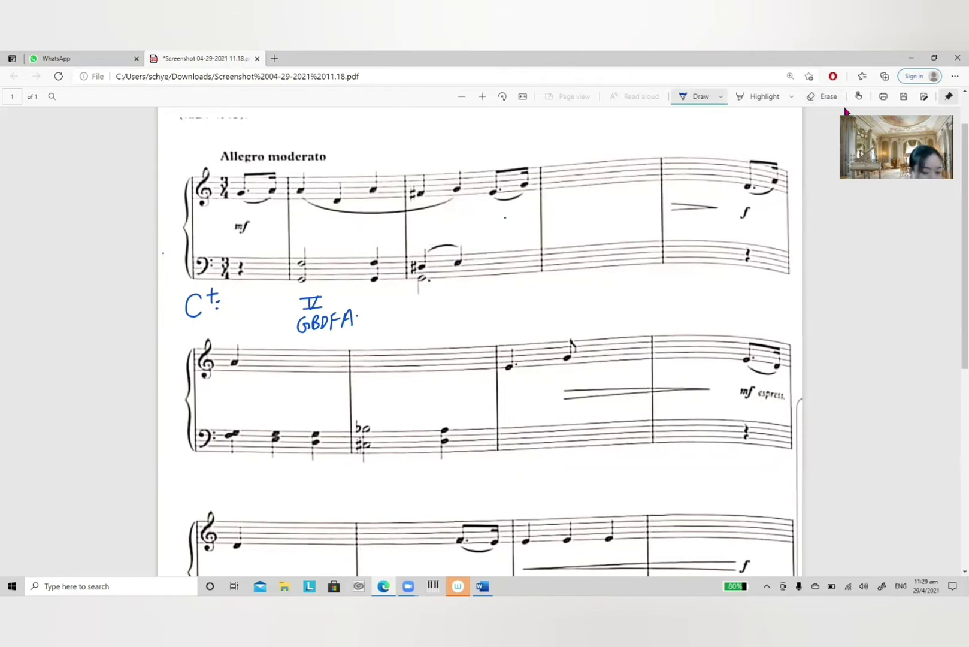
{"action": "scroll", "coordinate": [846, 111], "scroll_direction": "down", "scroll_amount": 3}
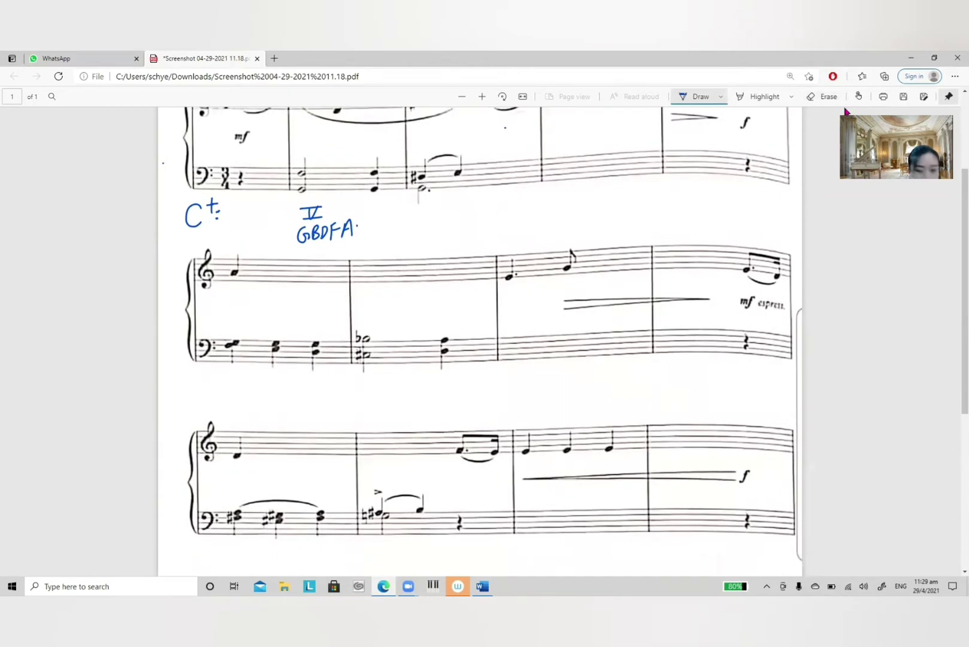
{"action": "scroll", "coordinate": [846, 111], "scroll_direction": "down", "scroll_amount": 1}
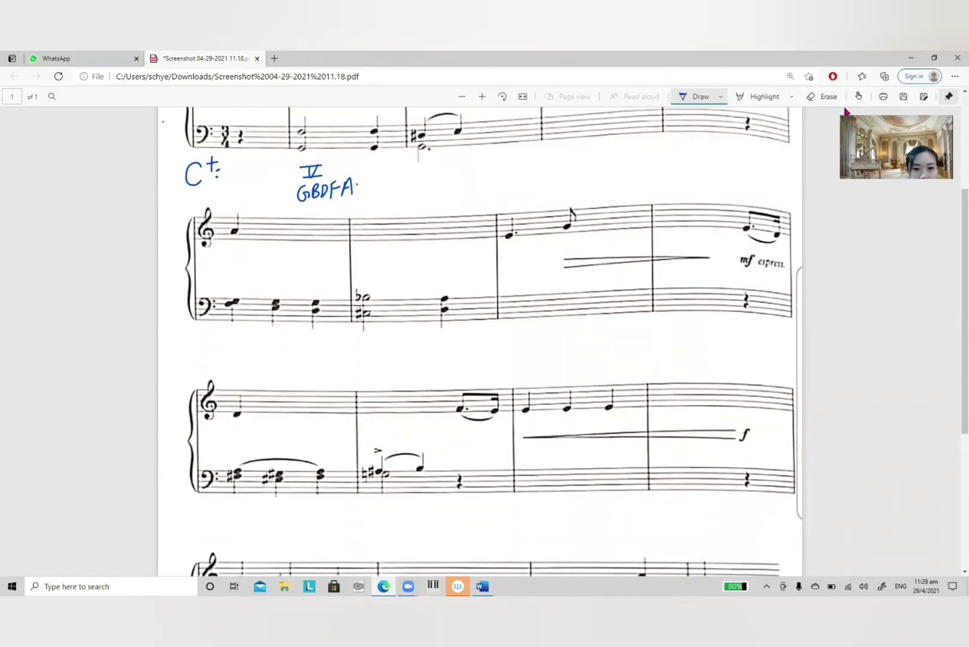
{"action": "mouse_move", "coordinate": [361, 264]}
{"action": "left_mouse_down"}
{"action": "mouse_move", "coordinate": [365, 280]}
{"action": "mouse_move", "coordinate": [385, 278]}
{"action": "left_mouse_up"}
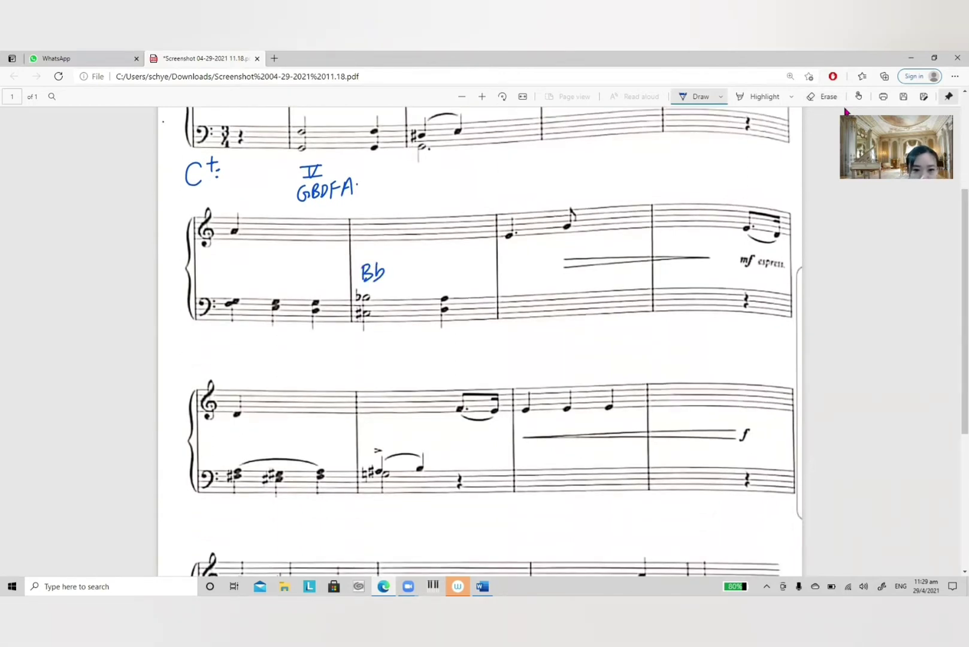
{"action": "left_click_drag", "start_coordinate": [371, 316], "coordinate": [383, 317]}
{"action": "left_click_drag", "start_coordinate": [403, 309], "coordinate": [405, 327]}
{"action": "mouse_move", "coordinate": [411, 302]}
{"action": "left_mouse_down"}
{"action": "mouse_move", "coordinate": [410, 324]}
{"action": "mouse_move", "coordinate": [414, 313]}
{"action": "left_mouse_up"}
{"action": "left_click_drag", "start_coordinate": [400, 321], "coordinate": [415, 319]}
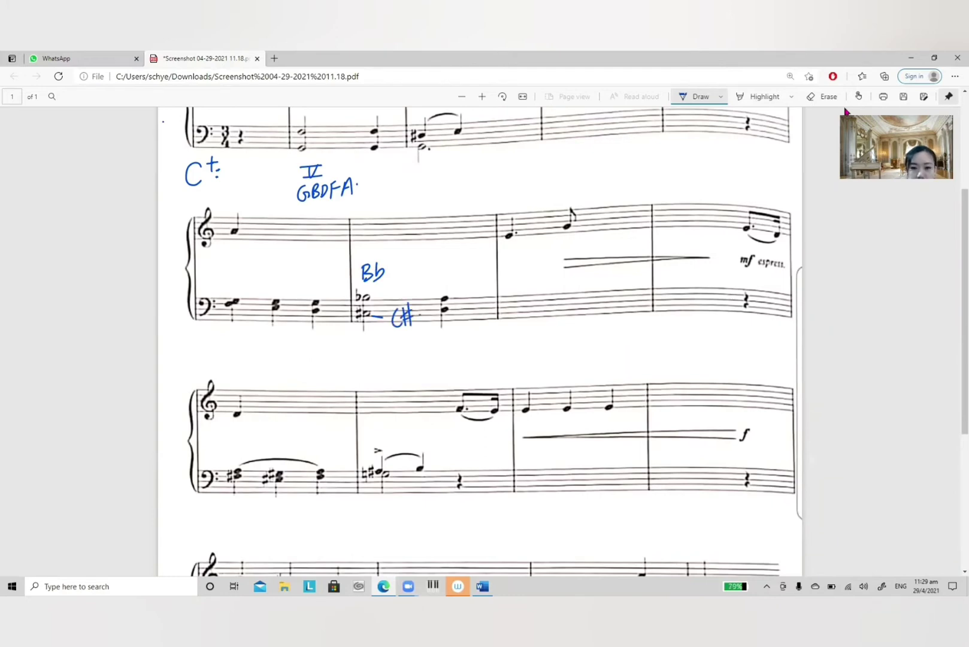
Step: Underline the Bb label, circle the C# label and connect it to the annotation 7th
{"action": "mouse_move", "coordinate": [360, 289]}
{"action": "left_mouse_down"}
{"action": "mouse_move", "coordinate": [391, 284]}
{"action": "mouse_move", "coordinate": [420, 311]}
{"action": "mouse_move", "coordinate": [433, 287]}
{"action": "left_mouse_up"}
{"action": "mouse_move", "coordinate": [436, 276]}
{"action": "left_mouse_down"}
{"action": "mouse_move", "coordinate": [442, 289]}
{"action": "mouse_move", "coordinate": [457, 276]}
{"action": "left_mouse_up"}
{"action": "mouse_move", "coordinate": [450, 271]}
{"action": "left_mouse_down"}
{"action": "mouse_move", "coordinate": [451, 282]}
{"action": "mouse_move", "coordinate": [468, 284]}
{"action": "left_mouse_up"}
{"action": "left_click", "coordinate": [474, 279]}
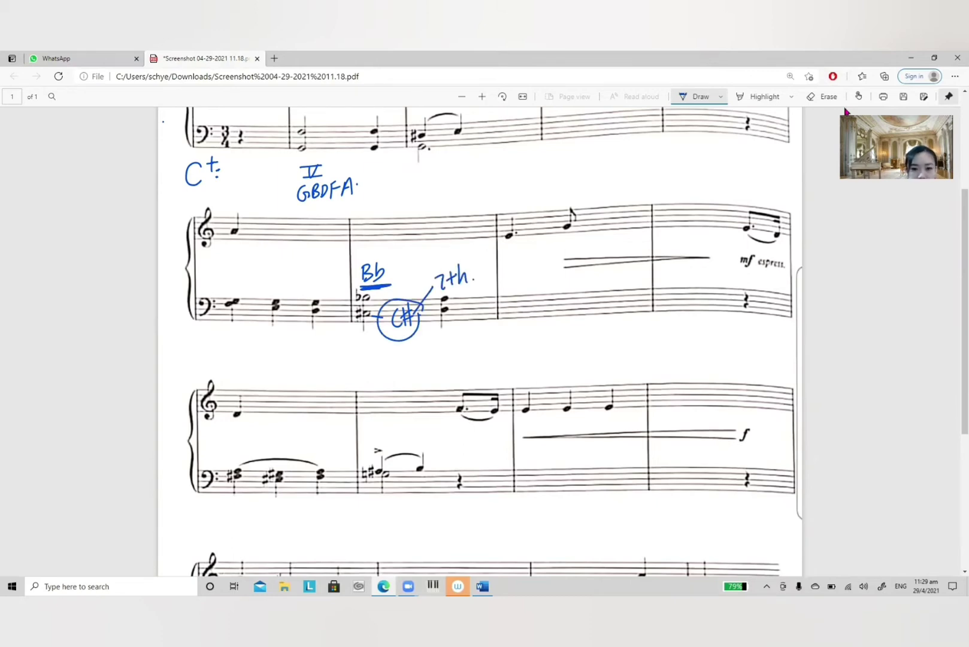
Step: Write the D minor key label D-: below the start of the second system
{"action": "left_click_drag", "start_coordinate": [171, 333], "coordinate": [171, 353]}
{"action": "mouse_move", "coordinate": [168, 333]}
{"action": "left_mouse_down"}
{"action": "mouse_move", "coordinate": [183, 344]}
{"action": "mouse_move", "coordinate": [170, 355]}
{"action": "left_mouse_up"}
{"action": "left_click_drag", "start_coordinate": [187, 336], "coordinate": [202, 331]}
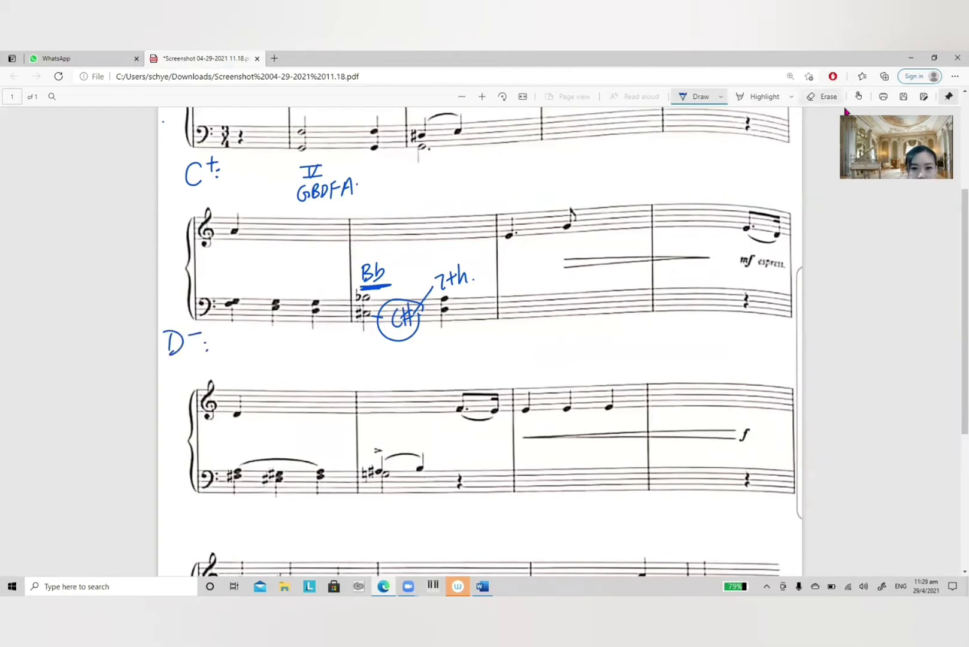
Step: Draw one large loop around both the circled C# and the 7th annotation
{"action": "left_click", "coordinate": [826, 97]}
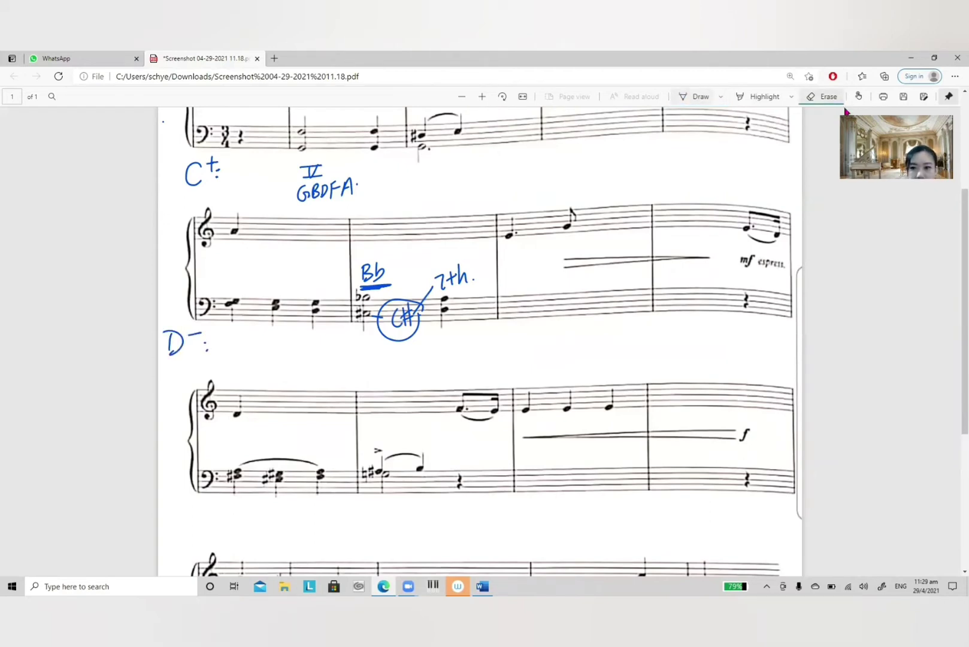
{"action": "left_click", "coordinate": [695, 96]}
{"action": "mouse_move", "coordinate": [412, 280]}
{"action": "left_mouse_down"}
{"action": "mouse_move", "coordinate": [366, 328]}
{"action": "mouse_move", "coordinate": [447, 266]}
{"action": "left_mouse_up"}
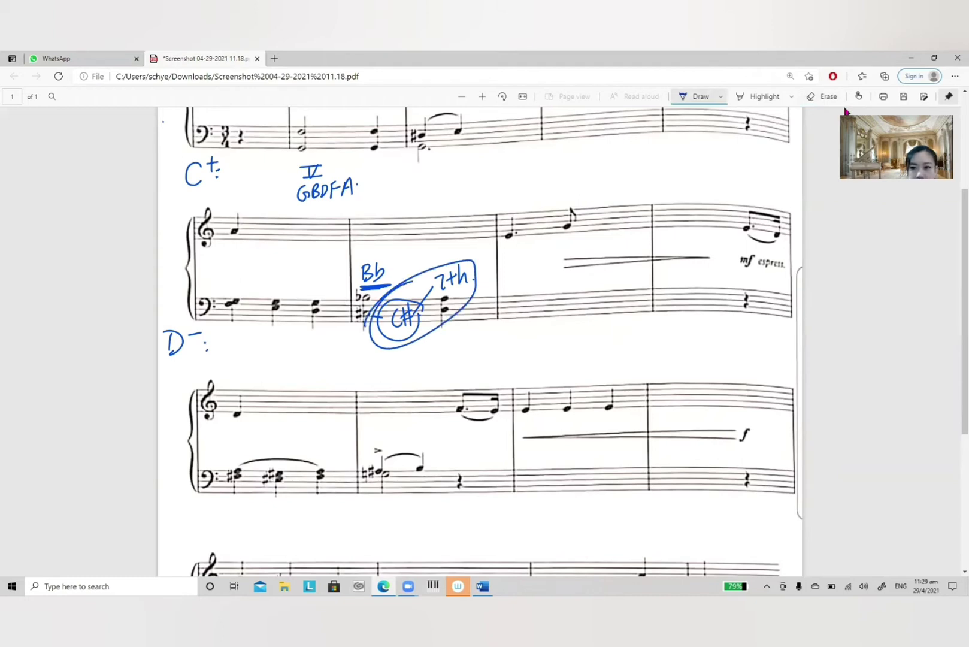
Step: Change the pen colour to red and write V9 with ACEGB below the second system's second bar
{"action": "left_click", "coordinate": [823, 96]}
{"action": "left_click", "coordinate": [696, 96]}
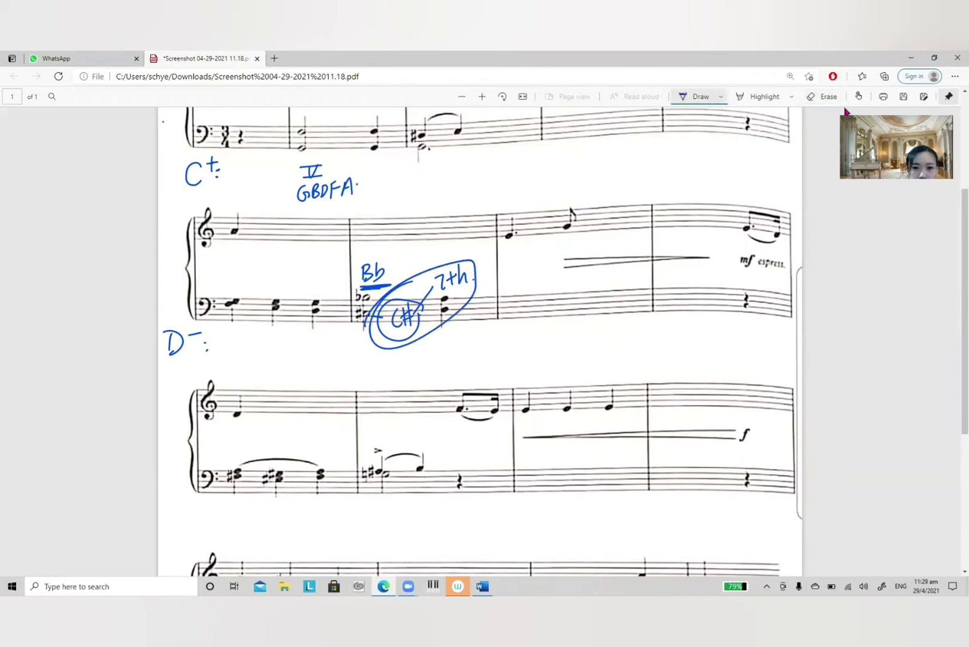
{"action": "left_click", "coordinate": [823, 96]}
{"action": "left_click", "coordinate": [720, 97]}
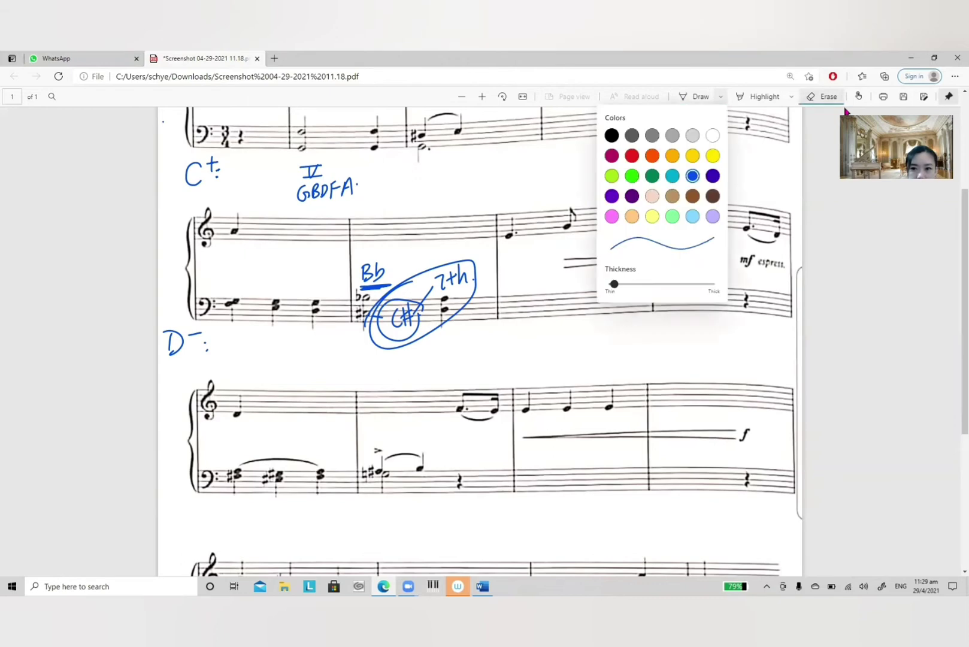
{"action": "left_click", "coordinate": [632, 156]}
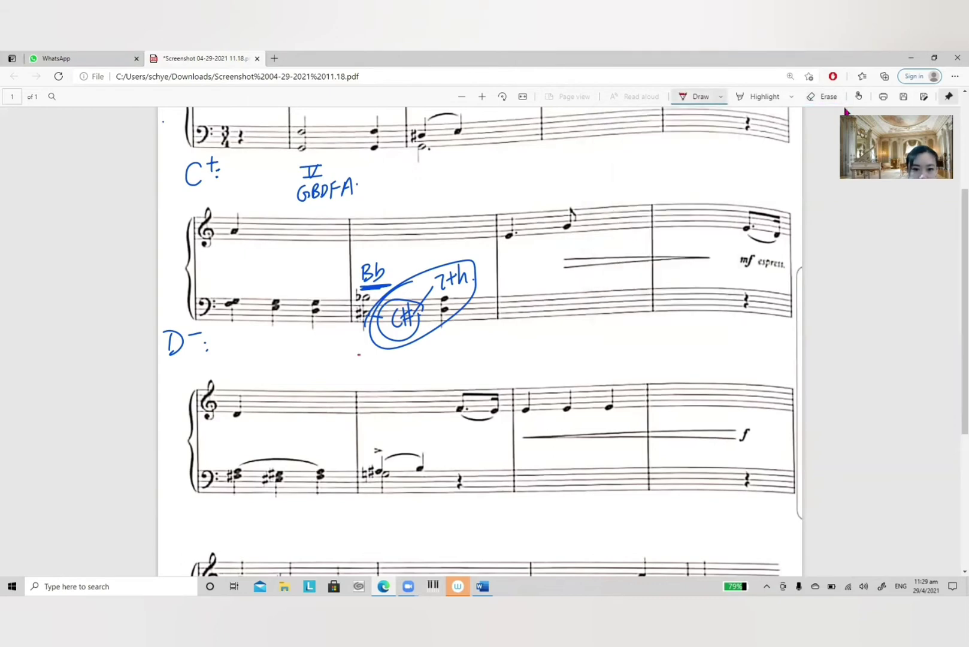
{"action": "mouse_move", "coordinate": [359, 355]}
{"action": "left_mouse_down"}
{"action": "mouse_move", "coordinate": [374, 354]}
{"action": "mouse_move", "coordinate": [377, 369]}
{"action": "mouse_move", "coordinate": [355, 384]}
{"action": "mouse_move", "coordinate": [376, 385]}
{"action": "left_mouse_up"}
{"action": "mouse_move", "coordinate": [381, 377]}
{"action": "left_mouse_down"}
{"action": "mouse_move", "coordinate": [398, 383]}
{"action": "mouse_move", "coordinate": [382, 366]}
{"action": "left_mouse_up"}
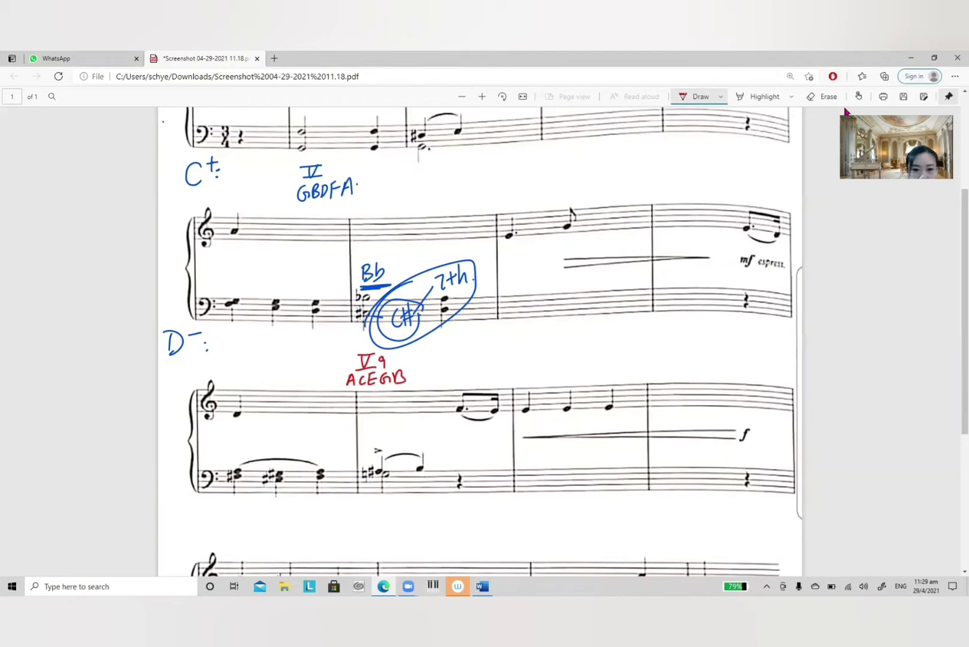
Step: Write the chord label i with DFA in red below the last bass chord of that bar
{"action": "left_click_drag", "start_coordinate": [446, 339], "coordinate": [435, 375]}
{"action": "left_click_drag", "start_coordinate": [450, 375], "coordinate": [458, 366]}
{"action": "left_click_drag", "start_coordinate": [458, 373], "coordinate": [469, 374]}
Step: Erase the blue Bb, C# and 7th annotations with their circles in the second system
{"action": "left_click", "coordinate": [837, 97]}
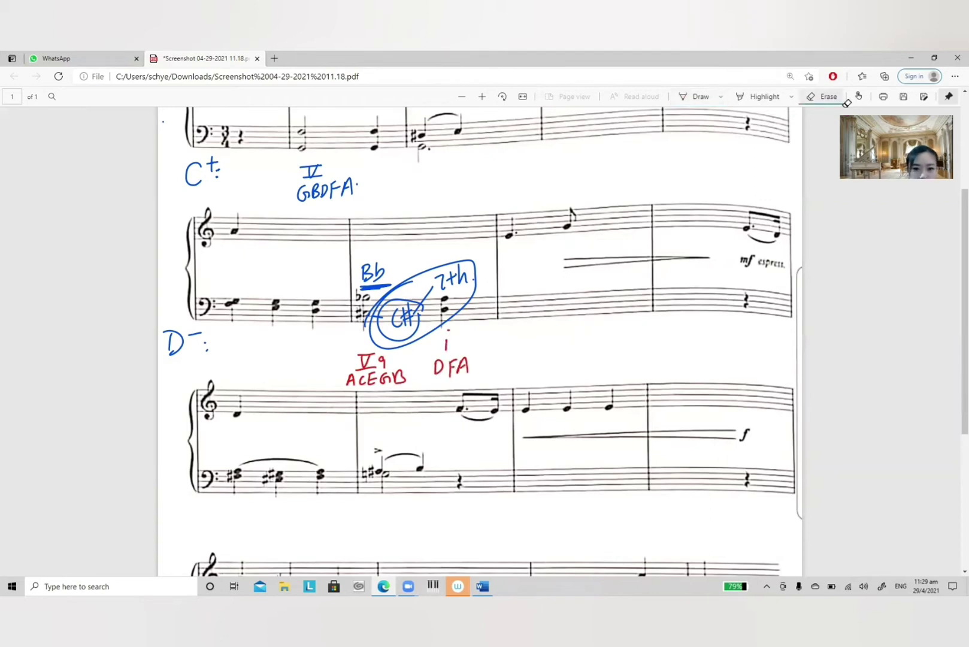
{"action": "mouse_move", "coordinate": [363, 266]}
{"action": "left_mouse_down"}
{"action": "mouse_move", "coordinate": [384, 276]}
{"action": "mouse_move", "coordinate": [390, 304]}
{"action": "mouse_move", "coordinate": [409, 320]}
{"action": "left_mouse_up"}
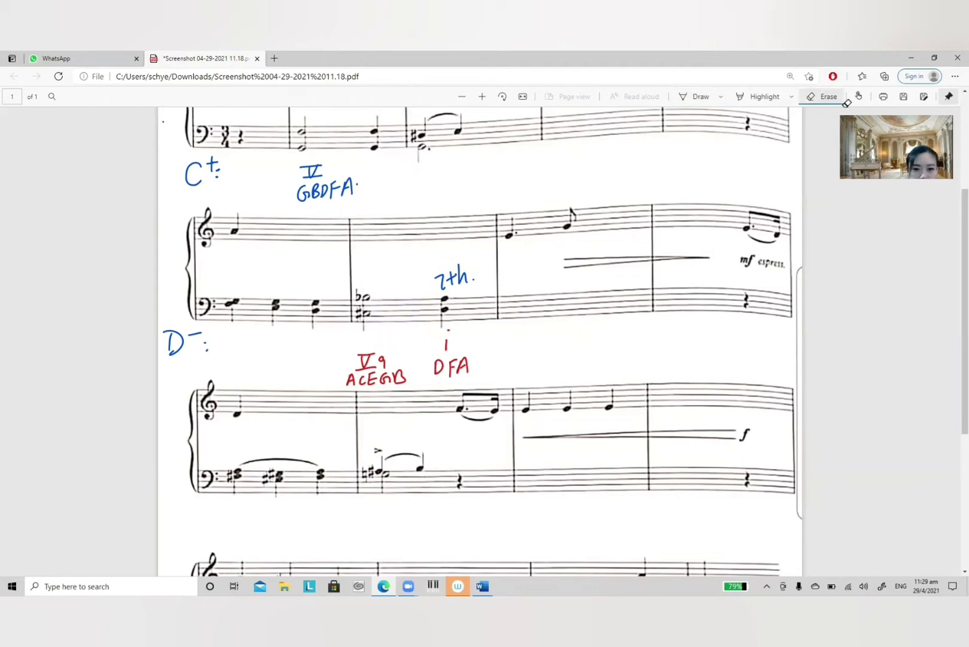
{"action": "left_click_drag", "start_coordinate": [464, 275], "coordinate": [440, 280]}
Step: Circle the lower bass note of each chord in the second system's second bar, labelling them 7th and 1st in red
{"action": "left_click", "coordinate": [695, 97]}
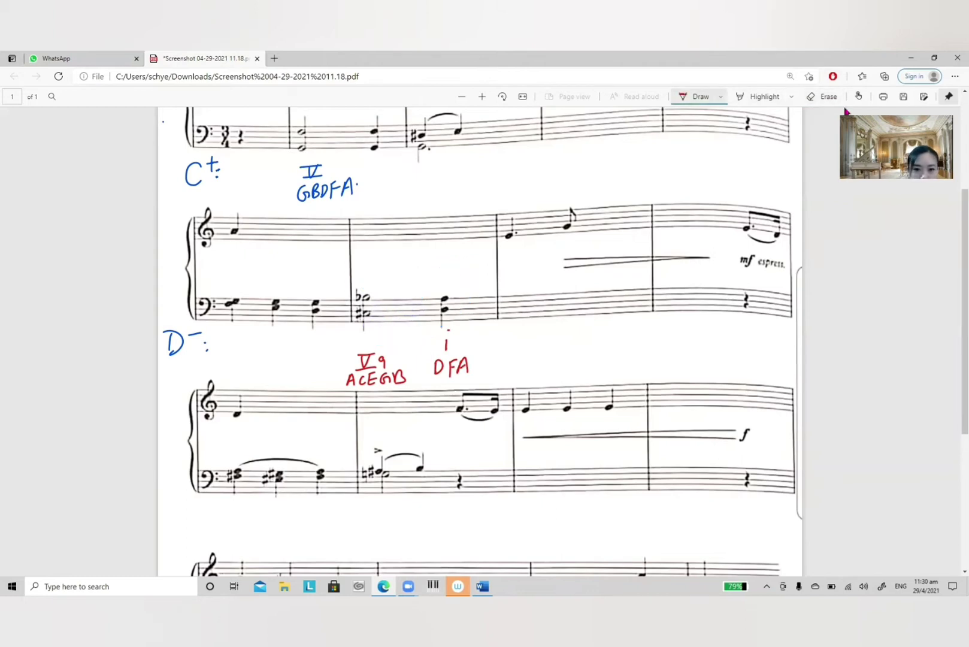
{"action": "mouse_move", "coordinate": [352, 314]}
{"action": "left_mouse_down"}
{"action": "mouse_move", "coordinate": [376, 310]}
{"action": "mouse_move", "coordinate": [353, 312]}
{"action": "left_mouse_up"}
{"action": "left_click_drag", "start_coordinate": [383, 310], "coordinate": [386, 324]}
{"action": "left_click_drag", "start_coordinate": [398, 308], "coordinate": [395, 320]}
{"action": "left_click_drag", "start_coordinate": [391, 315], "coordinate": [463, 319]}
{"action": "mouse_move", "coordinate": [475, 310]}
{"action": "left_mouse_down"}
{"action": "mouse_move", "coordinate": [470, 319]}
{"action": "mouse_move", "coordinate": [481, 318]}
{"action": "left_mouse_up"}
{"action": "left_click_drag", "start_coordinate": [477, 307], "coordinate": [494, 304]}
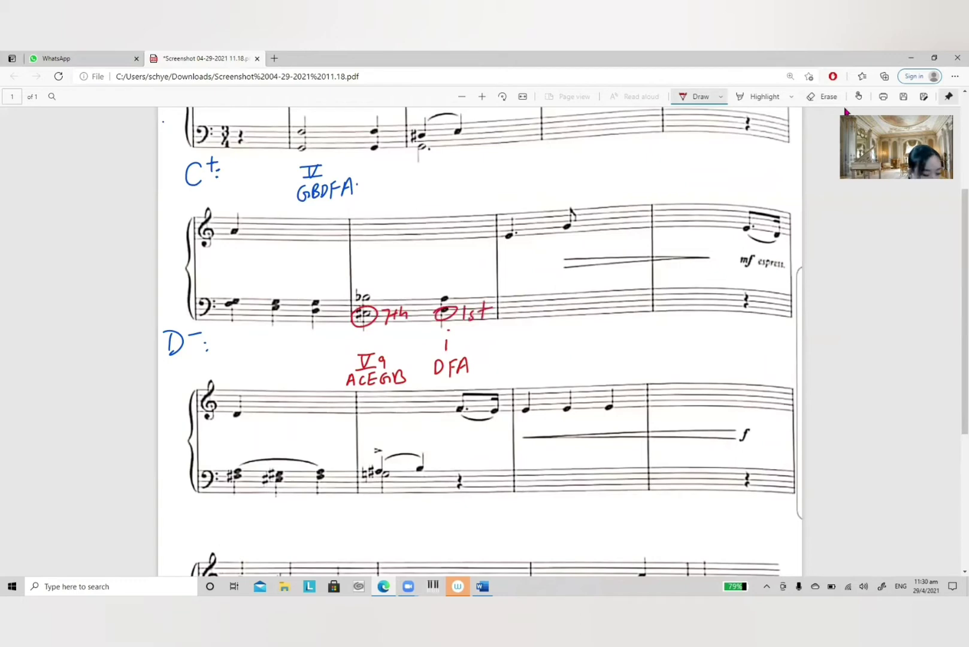
Step: Erase the red circles and the 7th and 1st labels from the bass notes
{"action": "left_click", "coordinate": [835, 97]}
{"action": "mouse_move", "coordinate": [356, 314]}
{"action": "left_mouse_down"}
{"action": "mouse_move", "coordinate": [408, 313]}
{"action": "mouse_move", "coordinate": [393, 313]}
{"action": "left_mouse_up"}
{"action": "left_click_drag", "start_coordinate": [463, 313], "coordinate": [490, 309]}
Step: Label the notes of the third system's first chord D, F# and A in red beside the noteheads
{"action": "left_click", "coordinate": [695, 97]}
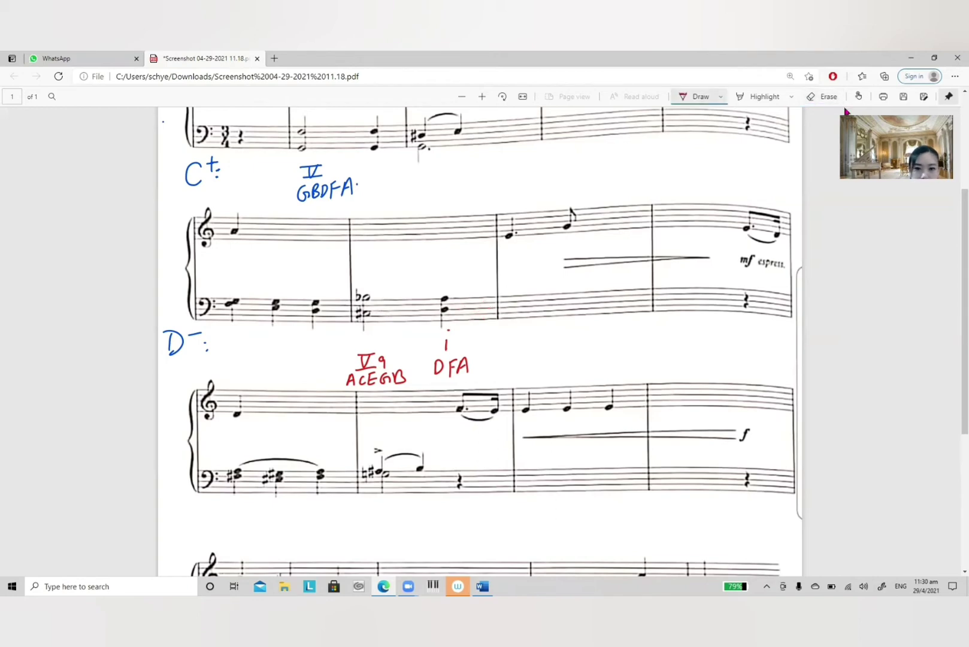
{"action": "scroll", "coordinate": [847, 111], "scroll_direction": "down", "scroll_amount": 3}
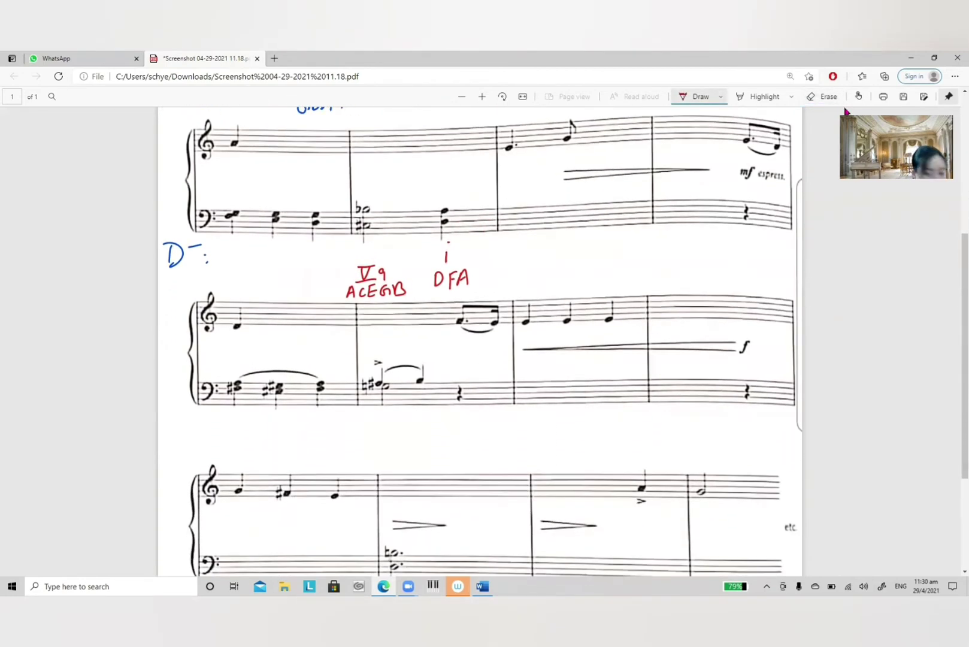
{"action": "scroll", "coordinate": [846, 110], "scroll_direction": "down", "scroll_amount": 2}
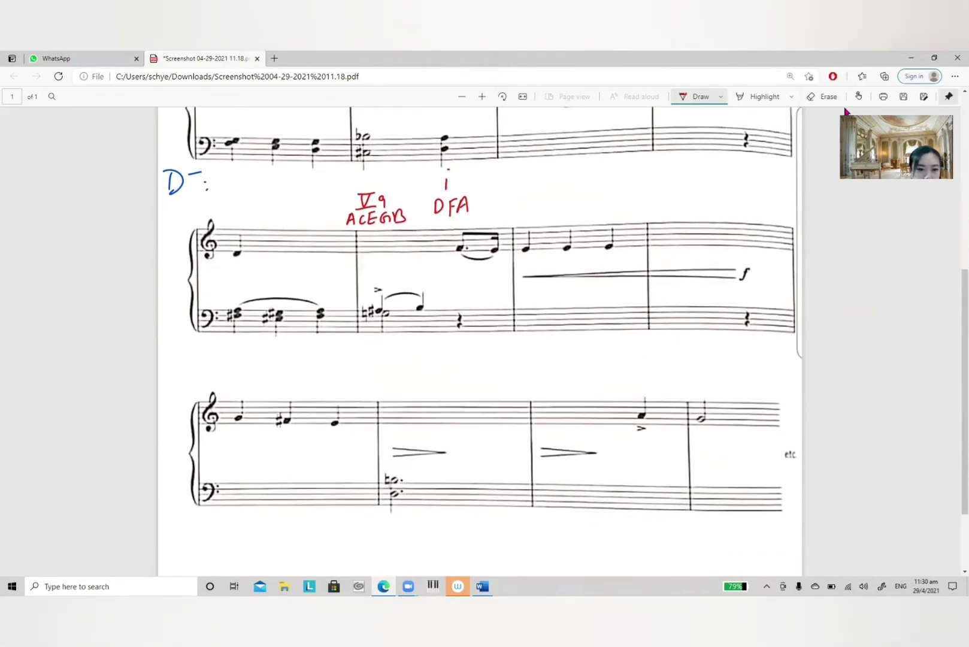
{"action": "left_click_drag", "start_coordinate": [220, 246], "coordinate": [220, 261]}
{"action": "left_click_drag", "start_coordinate": [211, 324], "coordinate": [212, 338]}
{"action": "left_click_drag", "start_coordinate": [211, 325], "coordinate": [220, 329]}
{"action": "left_click_drag", "start_coordinate": [223, 322], "coordinate": [222, 336]}
{"action": "mouse_move", "coordinate": [227, 320]}
{"action": "left_mouse_down"}
{"action": "mouse_move", "coordinate": [229, 337]}
{"action": "mouse_move", "coordinate": [235, 322]}
{"action": "left_mouse_up"}
{"action": "mouse_move", "coordinate": [221, 330]}
{"action": "left_mouse_down"}
{"action": "mouse_move", "coordinate": [235, 327]}
{"action": "mouse_move", "coordinate": [227, 306]}
{"action": "left_mouse_up"}
{"action": "left_click_drag", "start_coordinate": [217, 300], "coordinate": [226, 300]}
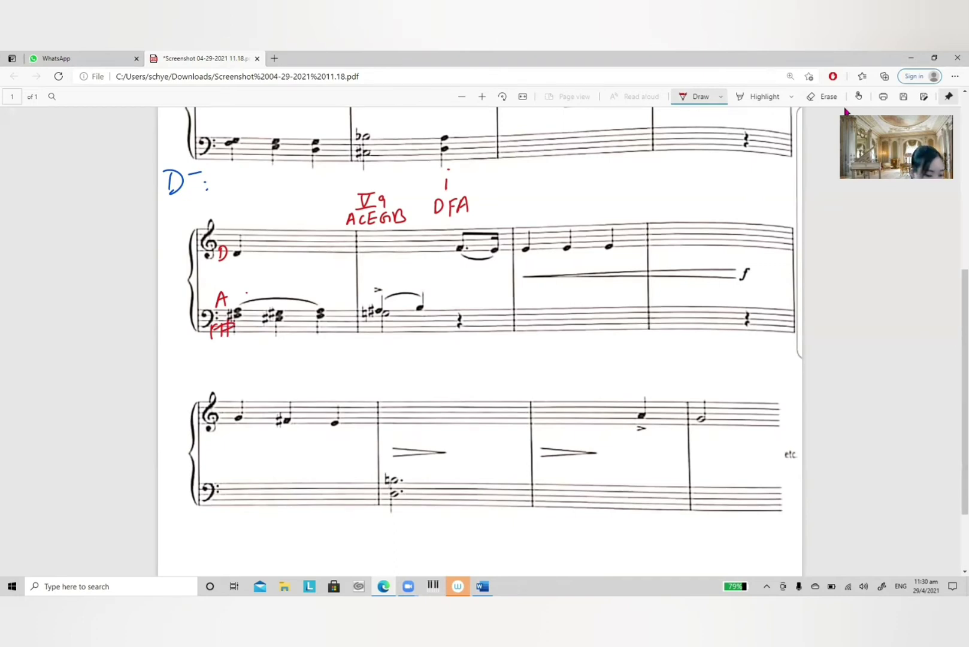
Step: Write the key G+ in red below the third system, circle its first chord and label that chord V with DFA
{"action": "mouse_move", "coordinate": [192, 350]}
{"action": "left_mouse_down"}
{"action": "mouse_move", "coordinate": [168, 361]}
{"action": "mouse_move", "coordinate": [179, 364]}
{"action": "left_mouse_up"}
{"action": "mouse_move", "coordinate": [194, 359]}
{"action": "left_mouse_down"}
{"action": "mouse_move", "coordinate": [204, 358]}
{"action": "mouse_move", "coordinate": [199, 366]}
{"action": "left_mouse_up"}
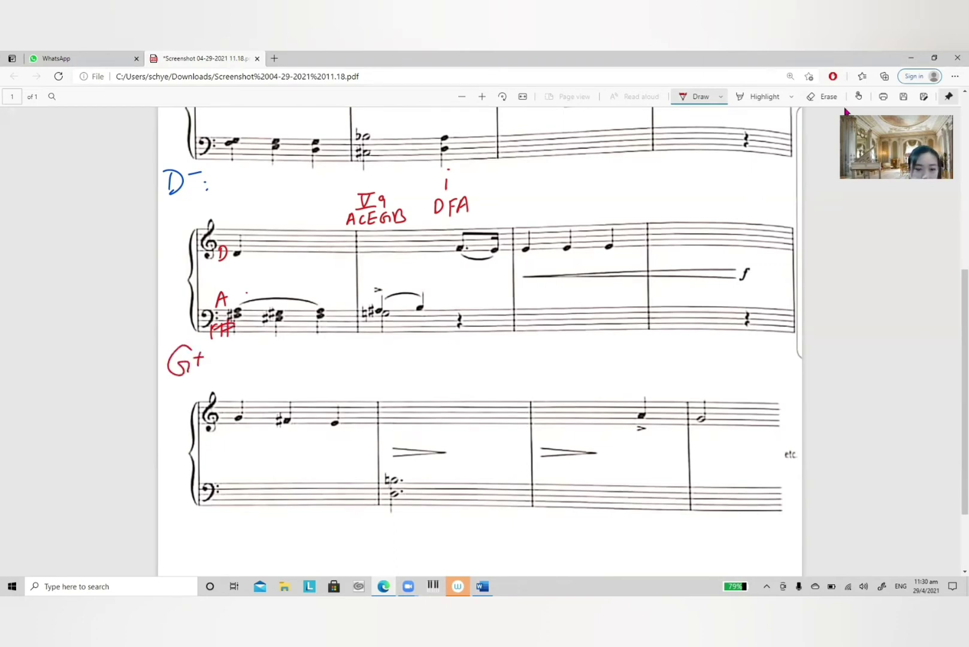
{"action": "mouse_move", "coordinate": [225, 229]}
{"action": "left_mouse_down"}
{"action": "mouse_move", "coordinate": [212, 352]}
{"action": "mouse_move", "coordinate": [245, 229]}
{"action": "left_mouse_up"}
{"action": "mouse_move", "coordinate": [227, 354]}
{"action": "left_mouse_down"}
{"action": "mouse_move", "coordinate": [249, 354]}
{"action": "mouse_move", "coordinate": [257, 369]}
{"action": "mouse_move", "coordinate": [258, 353]}
{"action": "mouse_move", "coordinate": [226, 389]}
{"action": "mouse_move", "coordinate": [239, 390]}
{"action": "left_mouse_up"}
{"action": "left_click_drag", "start_coordinate": [239, 375], "coordinate": [248, 374]}
{"action": "mouse_move", "coordinate": [252, 375]}
{"action": "left_mouse_down"}
{"action": "mouse_move", "coordinate": [249, 390]}
{"action": "mouse_move", "coordinate": [261, 391]}
{"action": "left_mouse_up"}
{"action": "left_click_drag", "start_coordinate": [251, 385], "coordinate": [259, 384]}
{"action": "left_click", "coordinate": [270, 382]}
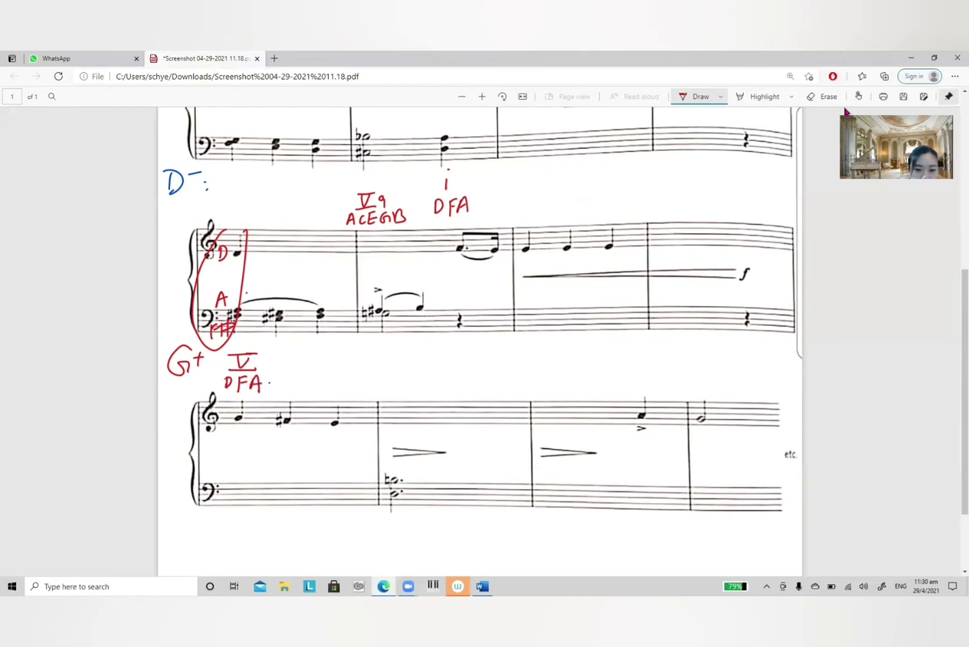
Step: In the third system's second bar, circle the accented bass note with an X, label G and B, and write I with GBD below
{"action": "mouse_move", "coordinate": [386, 279]}
{"action": "left_mouse_down"}
{"action": "mouse_move", "coordinate": [367, 316]}
{"action": "mouse_move", "coordinate": [394, 279]}
{"action": "mouse_move", "coordinate": [365, 282]}
{"action": "left_mouse_up"}
{"action": "left_click_drag", "start_coordinate": [365, 264], "coordinate": [384, 273]}
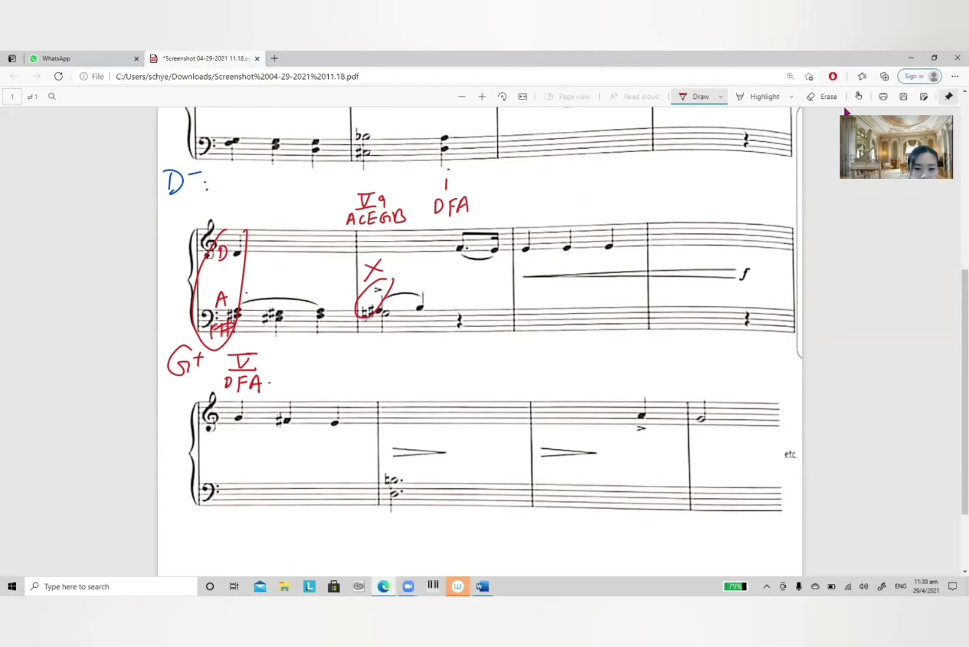
{"action": "mouse_move", "coordinate": [395, 323]}
{"action": "left_mouse_down"}
{"action": "mouse_move", "coordinate": [400, 333]}
{"action": "mouse_move", "coordinate": [423, 331]}
{"action": "left_mouse_up"}
{"action": "mouse_move", "coordinate": [423, 316]}
{"action": "left_mouse_down"}
{"action": "mouse_move", "coordinate": [423, 330]}
{"action": "mouse_move", "coordinate": [387, 365]}
{"action": "left_mouse_up"}
{"action": "mouse_move", "coordinate": [381, 366]}
{"action": "left_mouse_down"}
{"action": "mouse_move", "coordinate": [399, 366]}
{"action": "mouse_move", "coordinate": [383, 381]}
{"action": "left_mouse_up"}
{"action": "left_click_drag", "start_coordinate": [377, 381], "coordinate": [391, 387]}
{"action": "mouse_move", "coordinate": [390, 371]}
{"action": "left_mouse_down"}
{"action": "mouse_move", "coordinate": [391, 386]}
{"action": "mouse_move", "coordinate": [405, 387]}
{"action": "left_mouse_up"}
{"action": "left_click_drag", "start_coordinate": [405, 368], "coordinate": [407, 386]}
{"action": "left_click", "coordinate": [423, 375]}
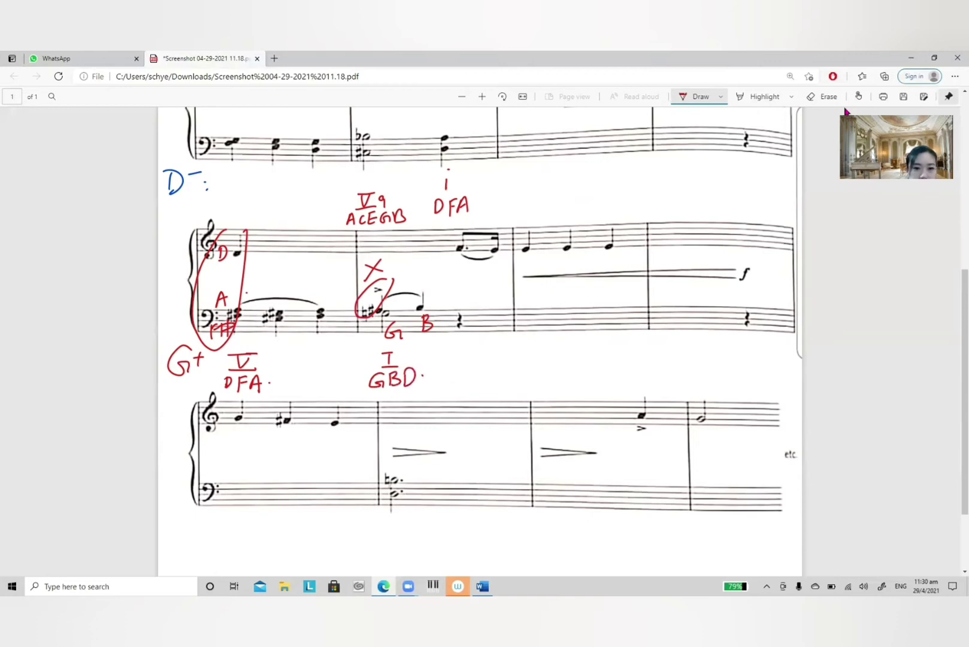
Step: Set the drawing pen's colour to blue
{"action": "mouse_move", "coordinate": [278, 294]}
{"action": "left_mouse_down"}
{"action": "mouse_move", "coordinate": [257, 317]}
{"action": "mouse_move", "coordinate": [291, 302]}
{"action": "mouse_move", "coordinate": [278, 294]}
{"action": "left_mouse_up"}
{"action": "left_click", "coordinate": [822, 96]}
{"action": "left_click", "coordinate": [291, 313]}
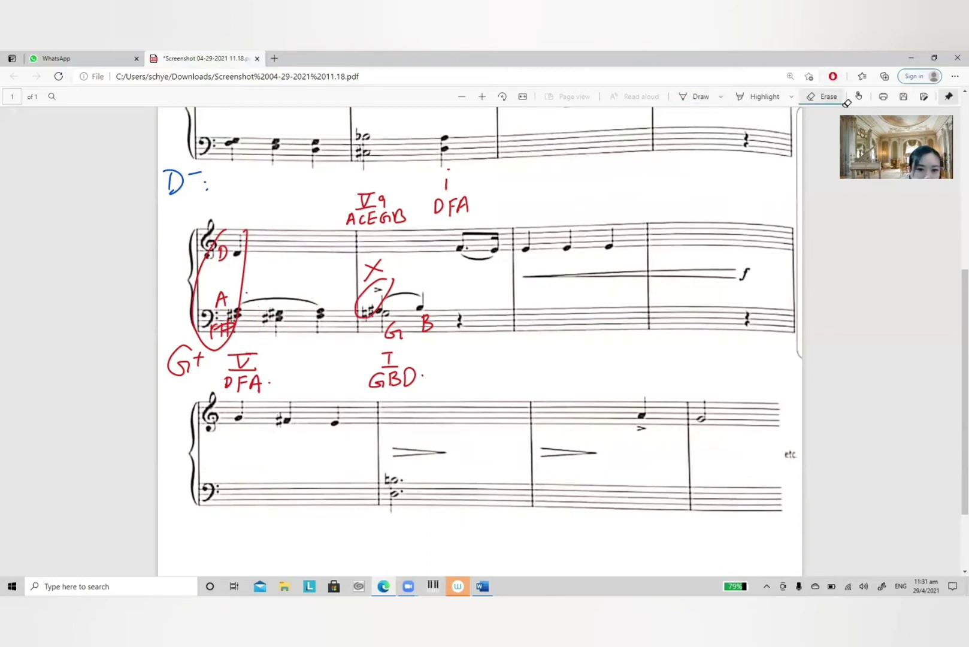
{"action": "left_click", "coordinate": [721, 96]}
{"action": "left_click", "coordinate": [695, 96]}
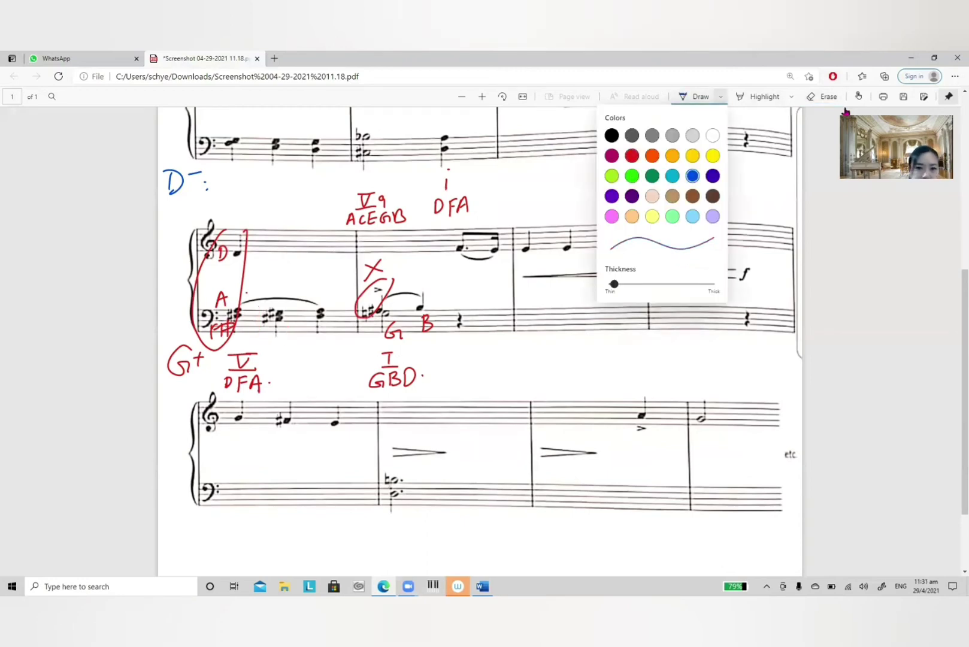
{"action": "left_click", "coordinate": [693, 175]}
Step: Label the third system's second bass chord G# and E# in blue, with an arrow pointing down to it
{"action": "left_click_drag", "start_coordinate": [273, 290], "coordinate": [284, 294]}
{"action": "mouse_move", "coordinate": [289, 282]}
{"action": "left_mouse_down"}
{"action": "mouse_move", "coordinate": [289, 297]}
{"action": "mouse_move", "coordinate": [294, 287]}
{"action": "left_mouse_up"}
{"action": "mouse_move", "coordinate": [284, 296]}
{"action": "left_mouse_down"}
{"action": "mouse_move", "coordinate": [298, 293]}
{"action": "mouse_move", "coordinate": [280, 343]}
{"action": "mouse_move", "coordinate": [290, 333]}
{"action": "left_mouse_up"}
{"action": "left_click_drag", "start_coordinate": [295, 326], "coordinate": [293, 335]}
{"action": "left_click_drag", "start_coordinate": [300, 322], "coordinate": [307, 327]}
{"action": "left_click_drag", "start_coordinate": [292, 336], "coordinate": [307, 333]}
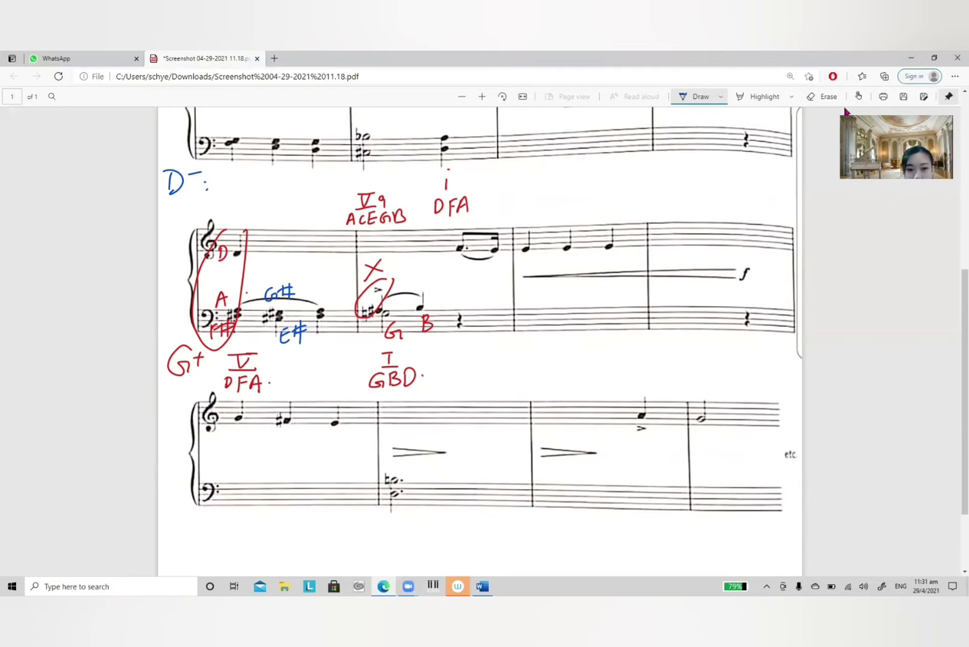
{"action": "left_click_drag", "start_coordinate": [293, 231], "coordinate": [288, 273]}
{"action": "mouse_move", "coordinate": [276, 257]}
{"action": "left_mouse_down"}
{"action": "mouse_move", "coordinate": [288, 273]}
{"action": "mouse_move", "coordinate": [301, 261]}
{"action": "left_mouse_up"}
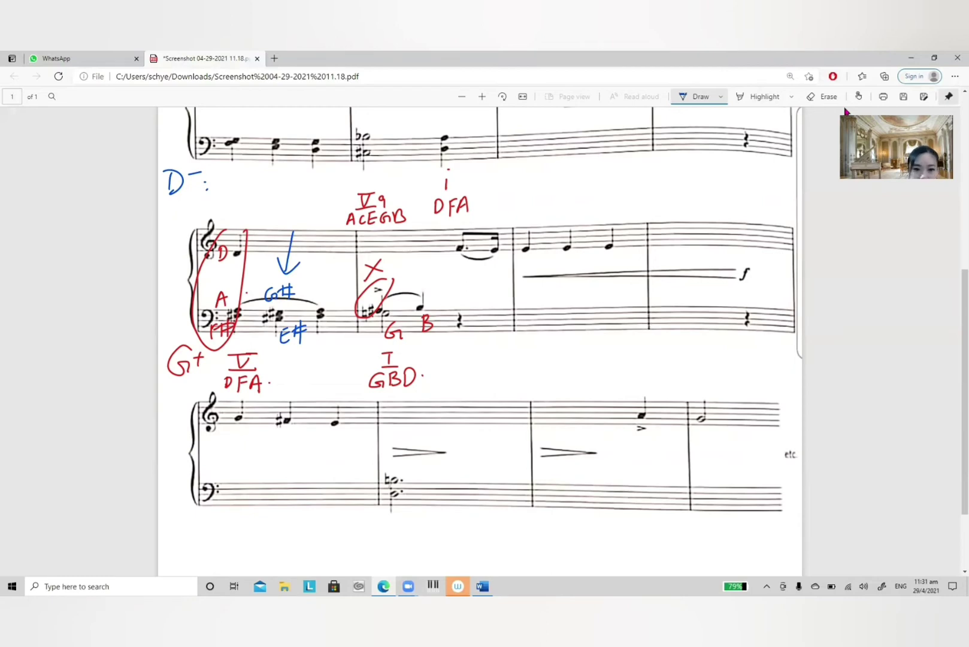
Step: Erase the blue arrow and note labels, the red circle and the red D, A and F# from the third system's first bar
{"action": "left_click", "coordinate": [840, 99]}
{"action": "mouse_move", "coordinate": [290, 255]}
{"action": "left_mouse_down"}
{"action": "mouse_move", "coordinate": [273, 295]}
{"action": "mouse_move", "coordinate": [283, 336]}
{"action": "mouse_move", "coordinate": [301, 331]}
{"action": "left_mouse_up"}
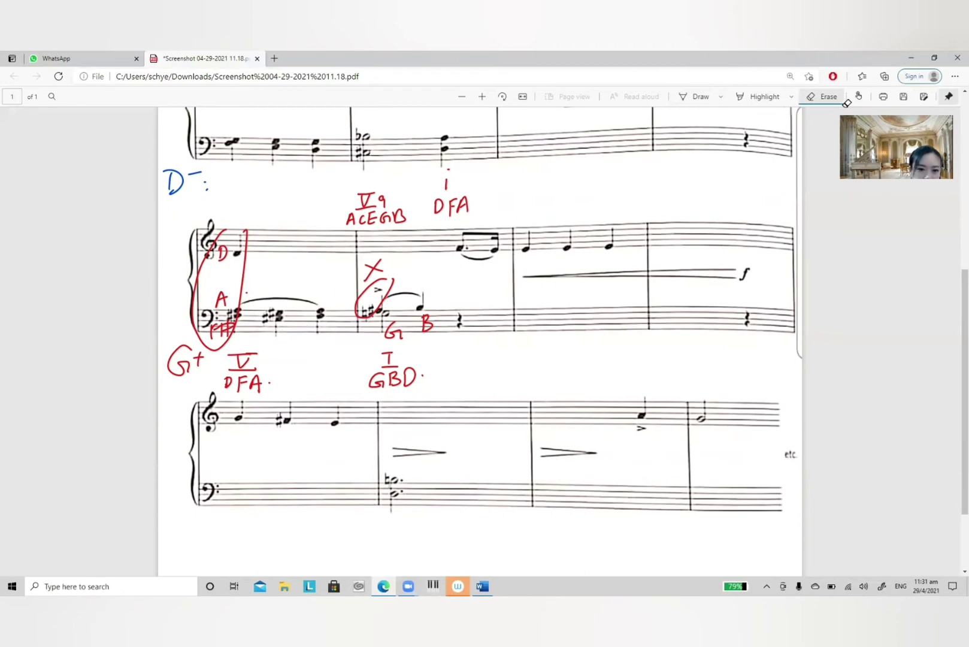
{"action": "mouse_move", "coordinate": [207, 344]}
{"action": "left_mouse_down"}
{"action": "mouse_move", "coordinate": [228, 325]}
{"action": "mouse_move", "coordinate": [223, 307]}
{"action": "left_mouse_up"}
{"action": "left_click_drag", "start_coordinate": [222, 331], "coordinate": [234, 323]}
{"action": "left_click_drag", "start_coordinate": [223, 247], "coordinate": [224, 260]}
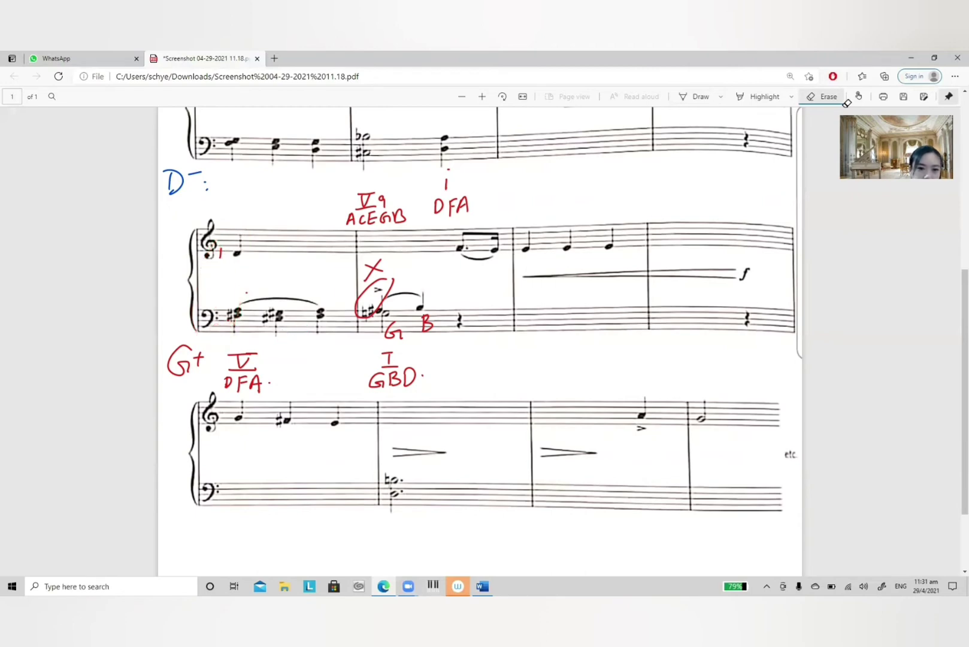
{"action": "left_click", "coordinate": [699, 97]}
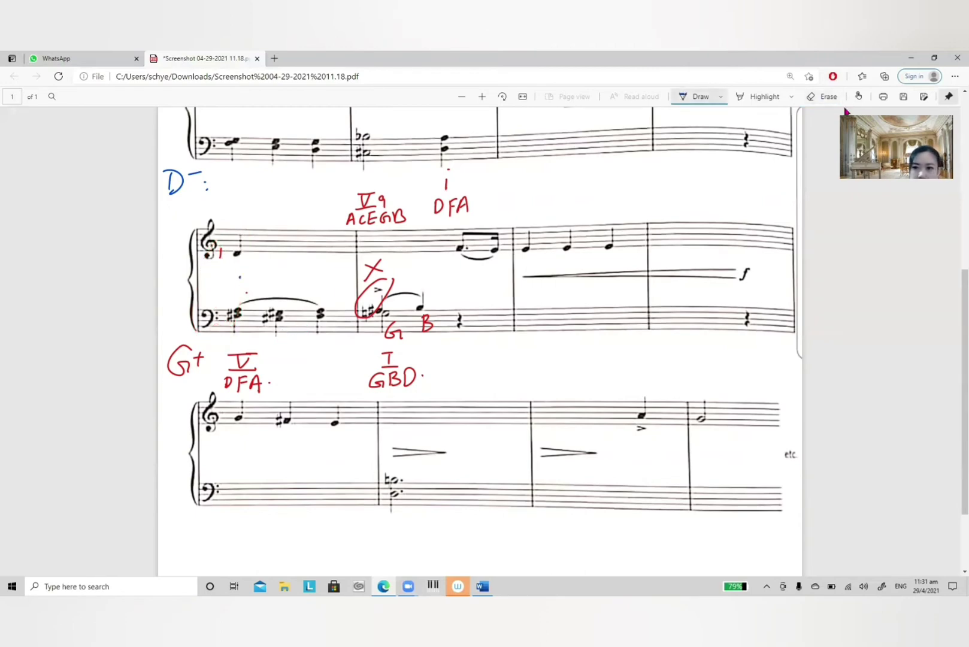
{"action": "left_click", "coordinate": [843, 101]}
{"action": "left_click", "coordinate": [220, 254]}
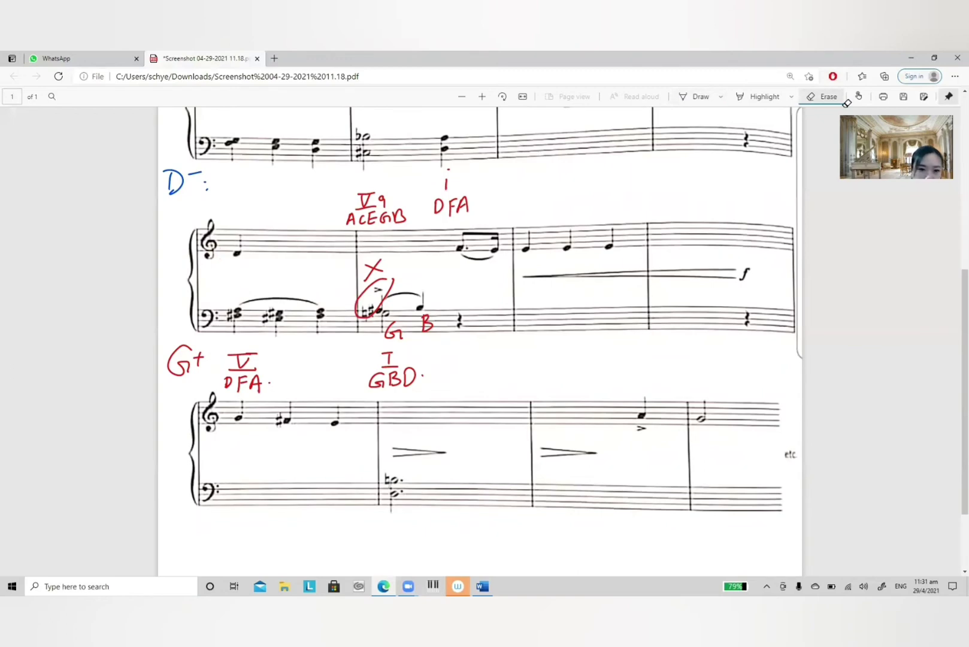
Step: Write the key label G+ in blue below the start of the fourth system
{"action": "left_click", "coordinate": [700, 96]}
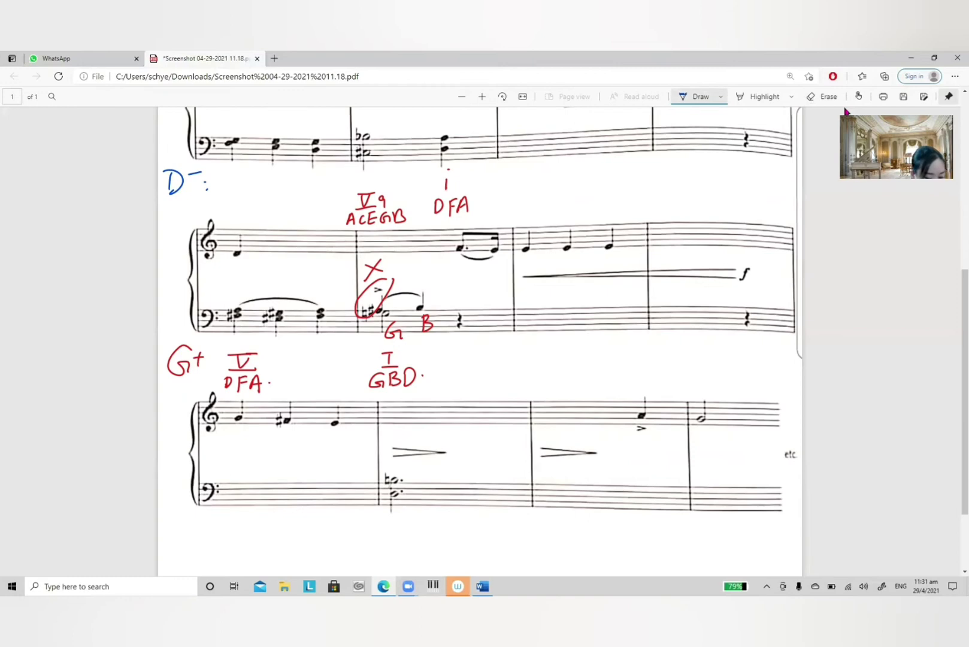
{"action": "scroll", "coordinate": [845, 111], "scroll_direction": "down", "scroll_amount": 2}
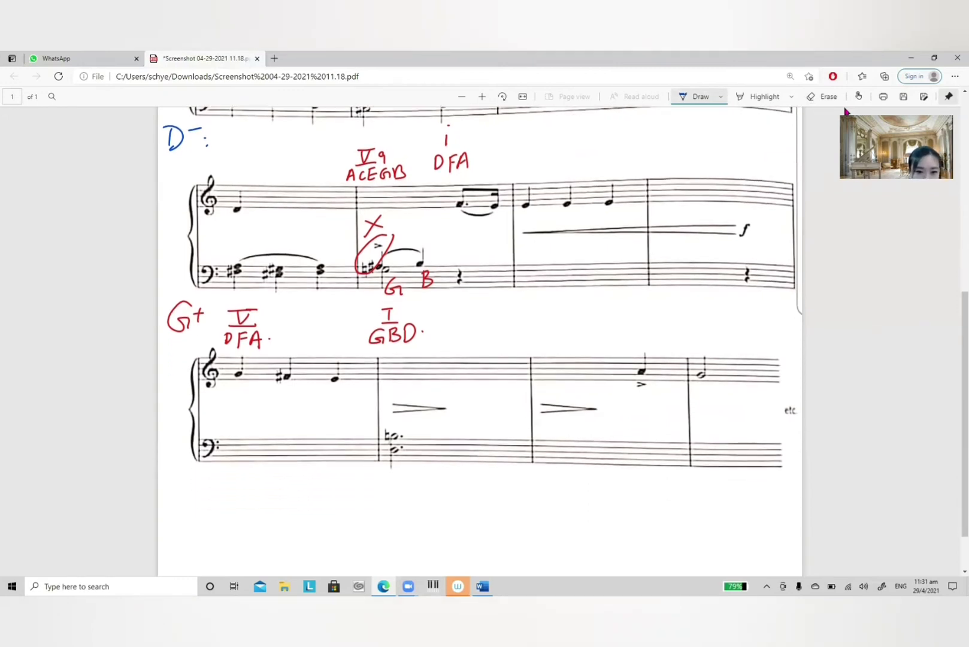
{"action": "mouse_move", "coordinate": [186, 481]}
{"action": "left_mouse_down"}
{"action": "mouse_move", "coordinate": [177, 496]}
{"action": "mouse_move", "coordinate": [198, 501]}
{"action": "left_mouse_up"}
{"action": "left_click_drag", "start_coordinate": [191, 490], "coordinate": [205, 488]}
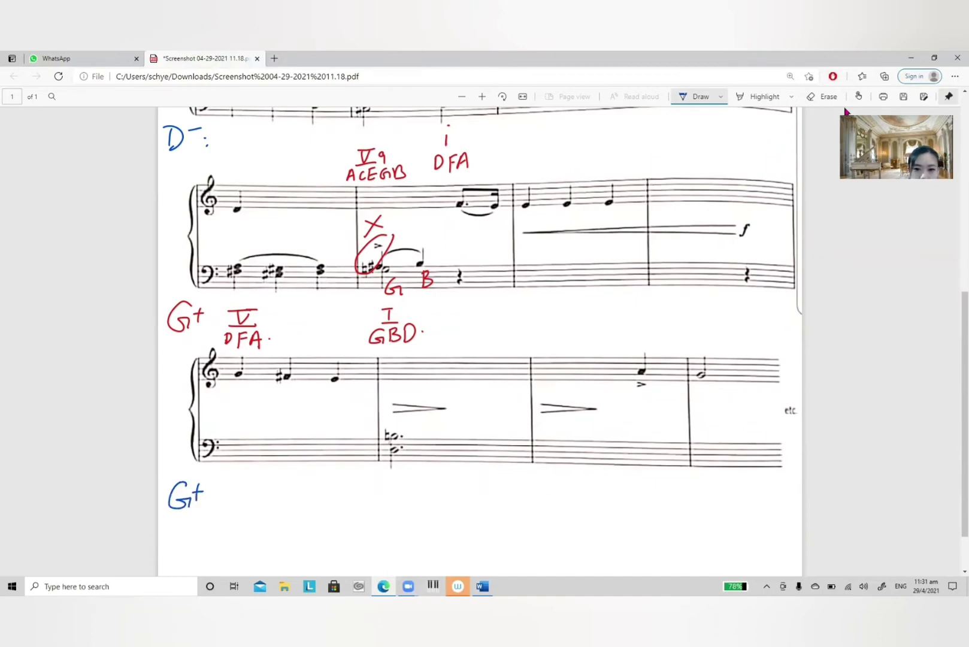
{"action": "mouse_move", "coordinate": [727, 364]}
{"action": "left_mouse_down"}
{"action": "mouse_move", "coordinate": [722, 346]}
{"action": "mouse_move", "coordinate": [722, 383]}
{"action": "left_mouse_up"}
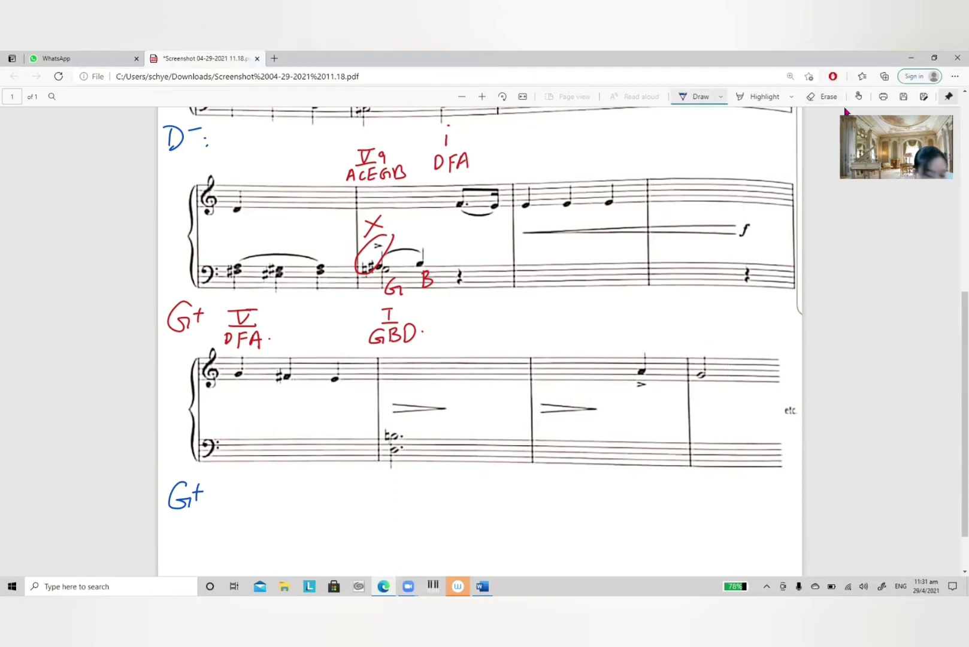
Step: Write the chord labels Ic, V and I in blue below the last three bars of the first system
{"action": "scroll", "coordinate": [845, 111], "scroll_direction": "up", "scroll_amount": 5}
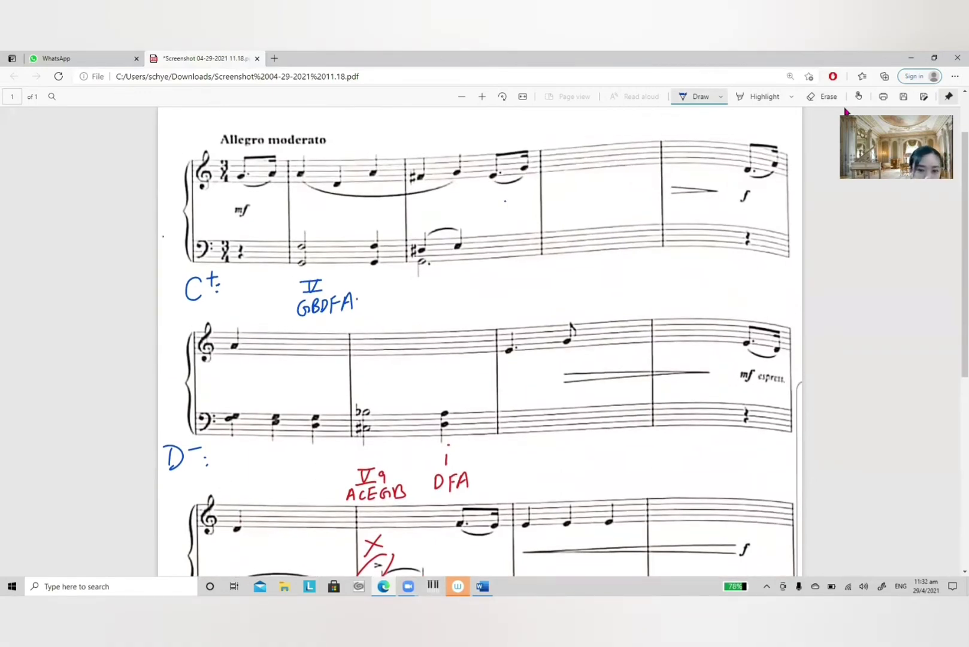
{"action": "mouse_move", "coordinate": [415, 280]}
{"action": "left_mouse_down"}
{"action": "mouse_move", "coordinate": [426, 280]}
{"action": "mouse_move", "coordinate": [421, 292]}
{"action": "left_mouse_up"}
{"action": "left_click_drag", "start_coordinate": [412, 293], "coordinate": [447, 295]}
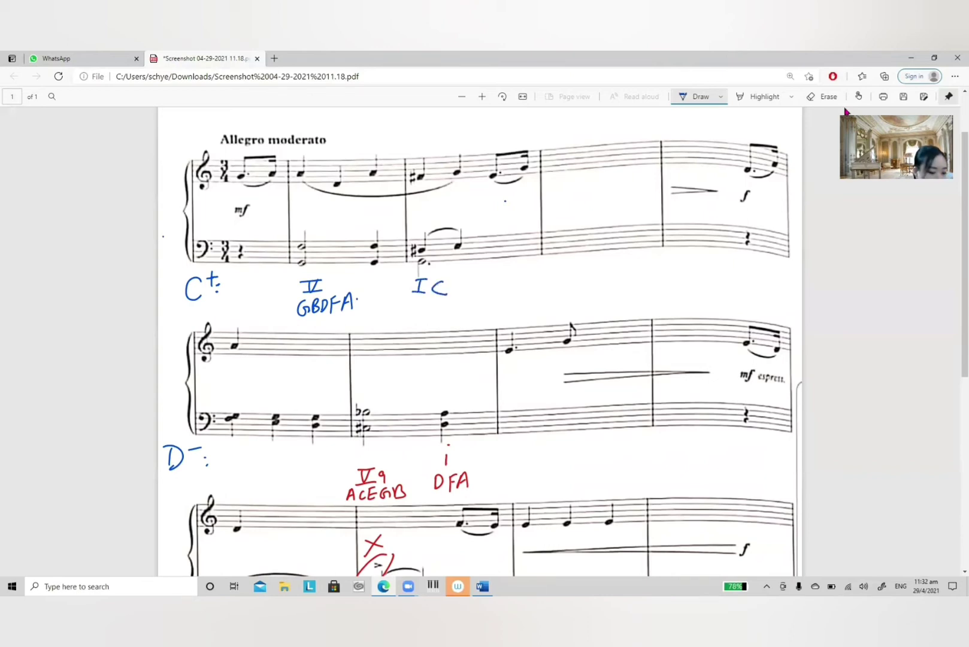
{"action": "mouse_move", "coordinate": [551, 268]}
{"action": "left_mouse_down"}
{"action": "mouse_move", "coordinate": [569, 269]}
{"action": "mouse_move", "coordinate": [572, 285]}
{"action": "left_mouse_up"}
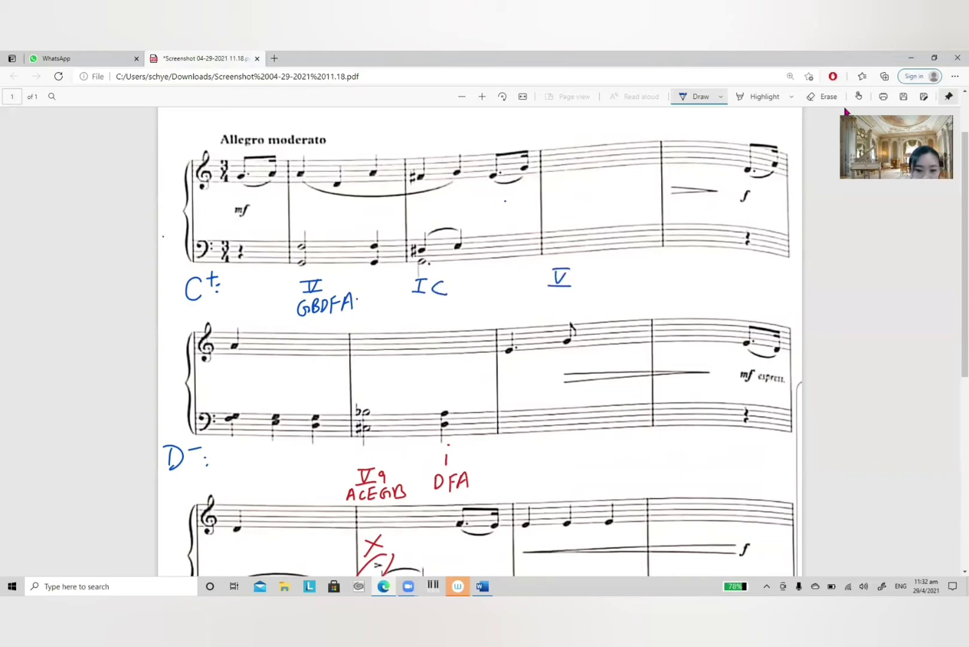
{"action": "mouse_move", "coordinate": [678, 264]}
{"action": "left_mouse_down"}
{"action": "mouse_move", "coordinate": [695, 265]}
{"action": "mouse_move", "coordinate": [686, 281]}
{"action": "left_mouse_up"}
{"action": "left_click_drag", "start_coordinate": [678, 281], "coordinate": [696, 281]}
{"action": "left_click", "coordinate": [711, 283]}
Step: Write CEG below the Ic label, circle the low bass note above it and box the Ic label in blue
{"action": "mouse_move", "coordinate": [432, 253]}
{"action": "left_mouse_down"}
{"action": "mouse_move", "coordinate": [413, 255]}
{"action": "mouse_move", "coordinate": [442, 263]}
{"action": "mouse_move", "coordinate": [432, 254]}
{"action": "left_mouse_up"}
{"action": "mouse_move", "coordinate": [419, 302]}
{"action": "left_mouse_down"}
{"action": "mouse_move", "coordinate": [418, 316]}
{"action": "mouse_move", "coordinate": [432, 308]}
{"action": "left_mouse_up"}
{"action": "left_click_drag", "start_coordinate": [447, 301], "coordinate": [454, 311]}
{"action": "mouse_move", "coordinate": [405, 276]}
{"action": "left_mouse_down"}
{"action": "mouse_move", "coordinate": [451, 275]}
{"action": "mouse_move", "coordinate": [459, 295]}
{"action": "mouse_move", "coordinate": [408, 299]}
{"action": "mouse_move", "coordinate": [404, 271]}
{"action": "left_mouse_up"}
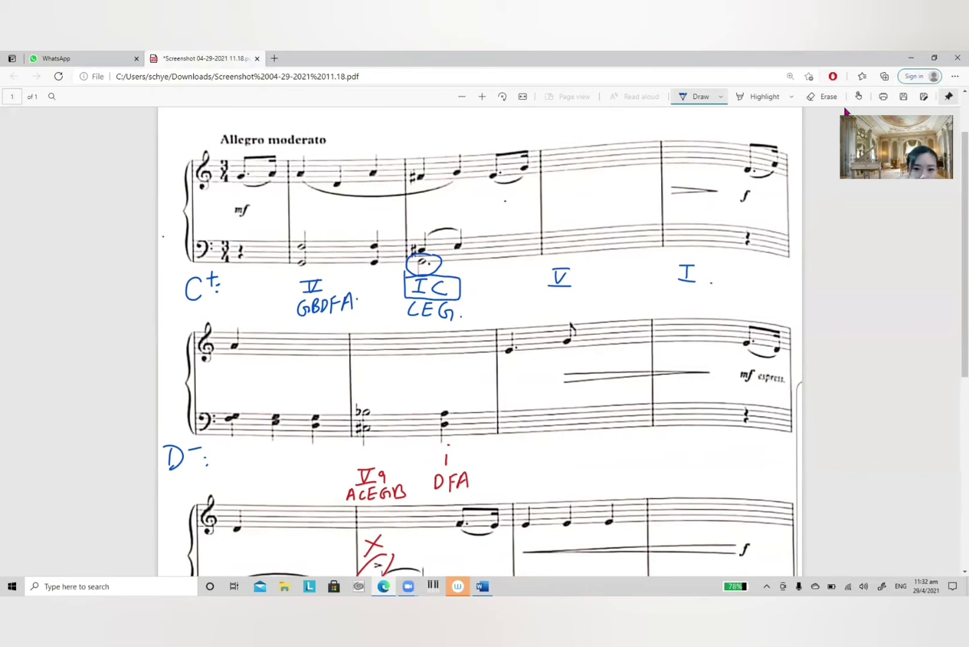
Step: Write "approach" beside the Ic label and draw a bracket joining the V and I labels in blue
{"action": "mouse_move", "coordinate": [483, 286]}
{"action": "left_mouse_down"}
{"action": "mouse_move", "coordinate": [496, 306]}
{"action": "mouse_move", "coordinate": [503, 290]}
{"action": "mouse_move", "coordinate": [525, 308]}
{"action": "left_mouse_up"}
{"action": "left_click_drag", "start_coordinate": [535, 296], "coordinate": [548, 304]}
{"action": "left_click", "coordinate": [561, 302]}
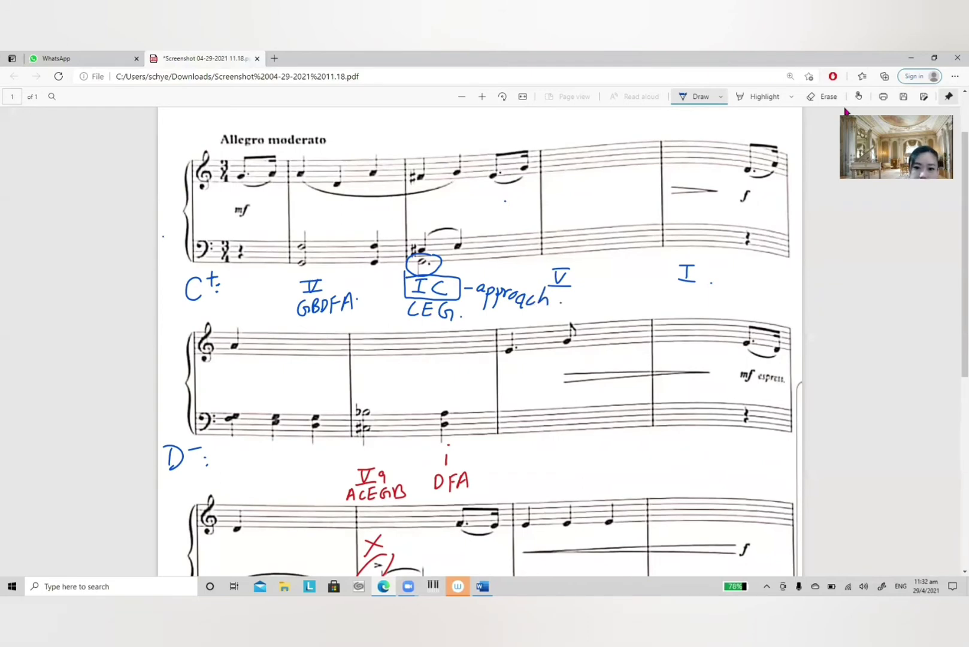
{"action": "mouse_move", "coordinate": [572, 297]}
{"action": "left_mouse_down"}
{"action": "mouse_move", "coordinate": [687, 323]}
{"action": "mouse_move", "coordinate": [697, 298]}
{"action": "left_mouse_up"}
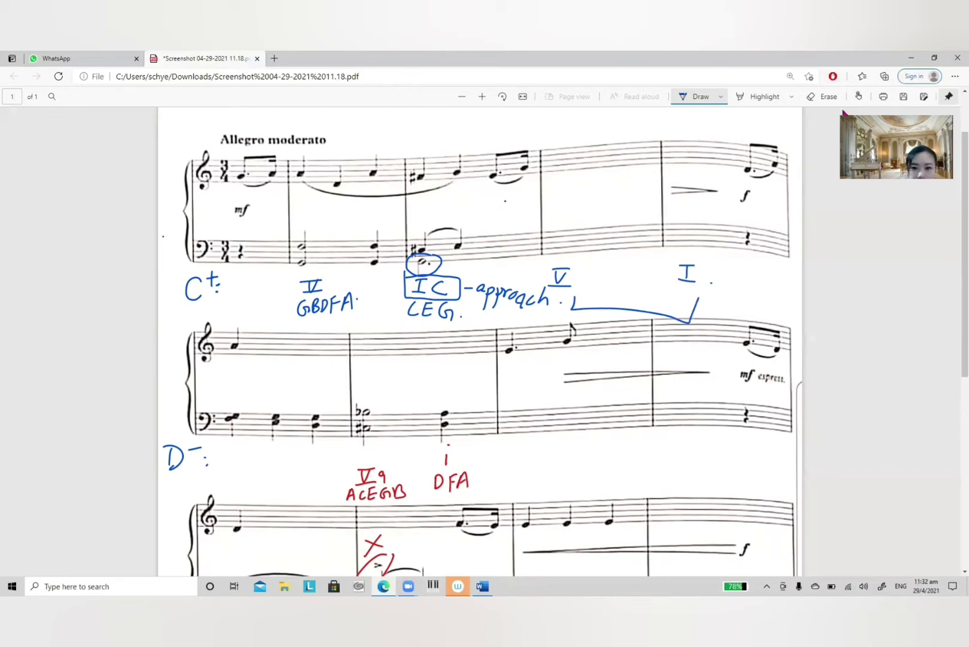
Step: Erase the bracket, the word "approach", the box around Ic and the circle on the bass note
{"action": "left_click", "coordinate": [828, 97]}
{"action": "left_click_drag", "start_coordinate": [576, 308], "coordinate": [460, 289]}
{"action": "mouse_move", "coordinate": [485, 302]}
{"action": "left_mouse_down"}
{"action": "mouse_move", "coordinate": [469, 286]}
{"action": "mouse_move", "coordinate": [536, 303]}
{"action": "left_mouse_up"}
{"action": "left_click_drag", "start_coordinate": [406, 264], "coordinate": [442, 265]}
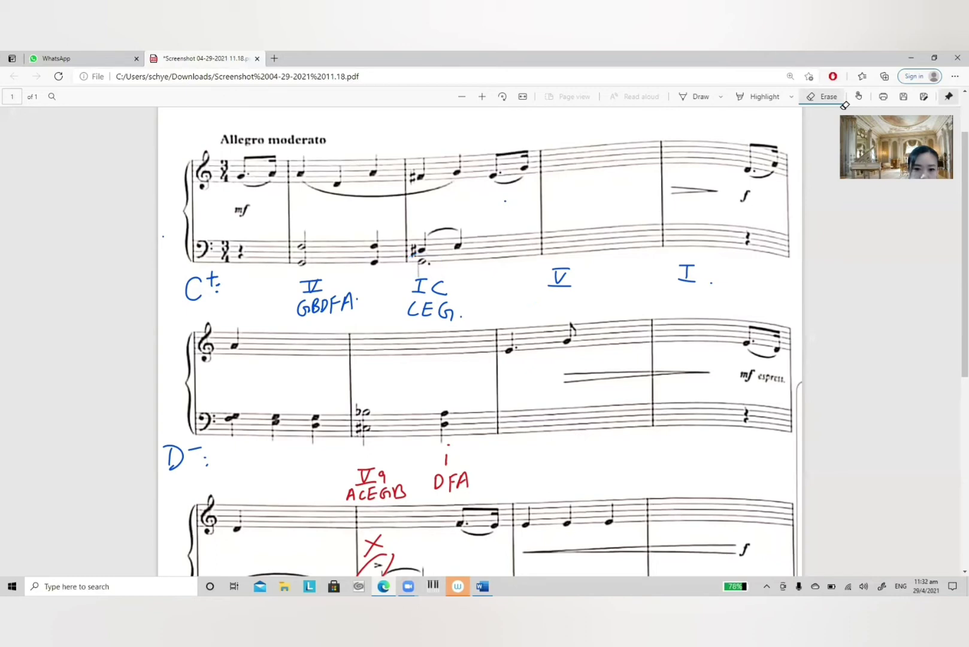
Step: Label notes in the second system's first bar in blue: A in the treble and F, G and D in the bass
{"action": "left_click", "coordinate": [695, 96]}
{"action": "scroll", "coordinate": [846, 113], "scroll_direction": "down", "scroll_amount": 1}
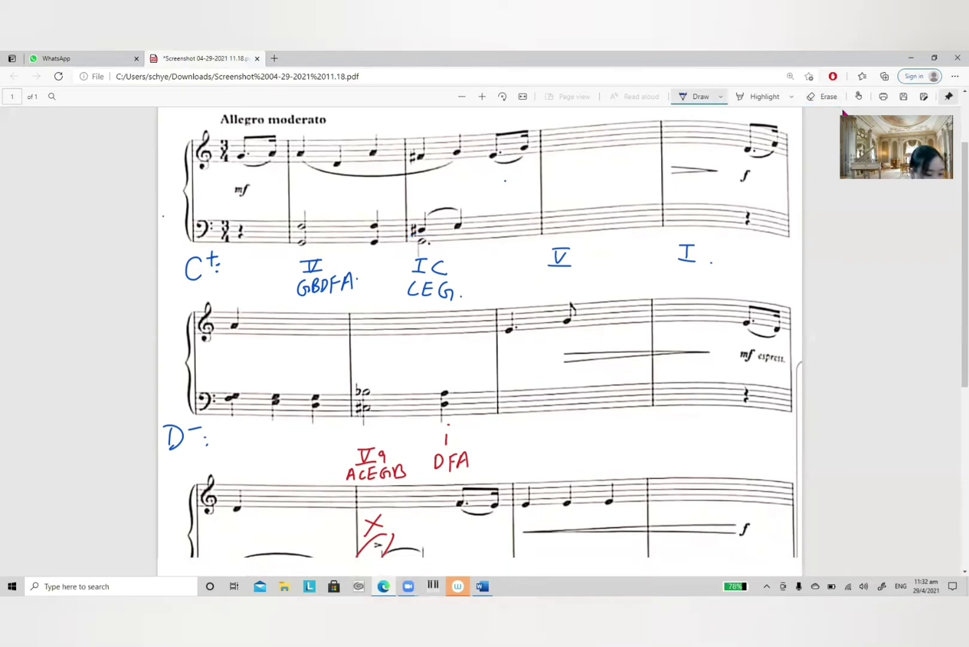
{"action": "scroll", "coordinate": [843, 112], "scroll_direction": "down", "scroll_amount": 3}
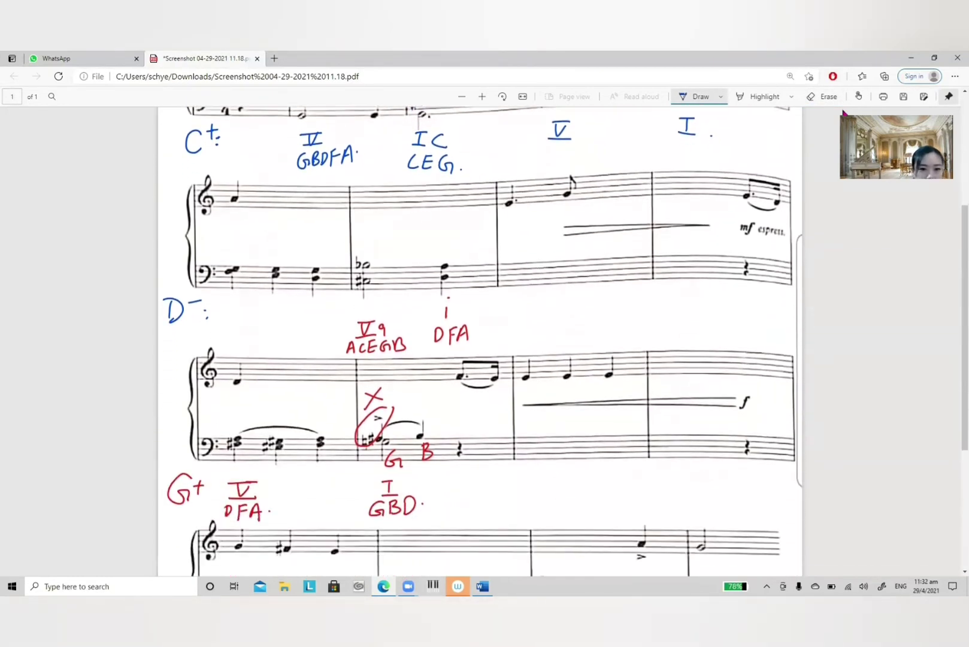
{"action": "mouse_move", "coordinate": [248, 243]}
{"action": "left_mouse_down"}
{"action": "mouse_move", "coordinate": [245, 254]}
{"action": "mouse_move", "coordinate": [215, 265]}
{"action": "mouse_move", "coordinate": [228, 206]}
{"action": "left_mouse_up"}
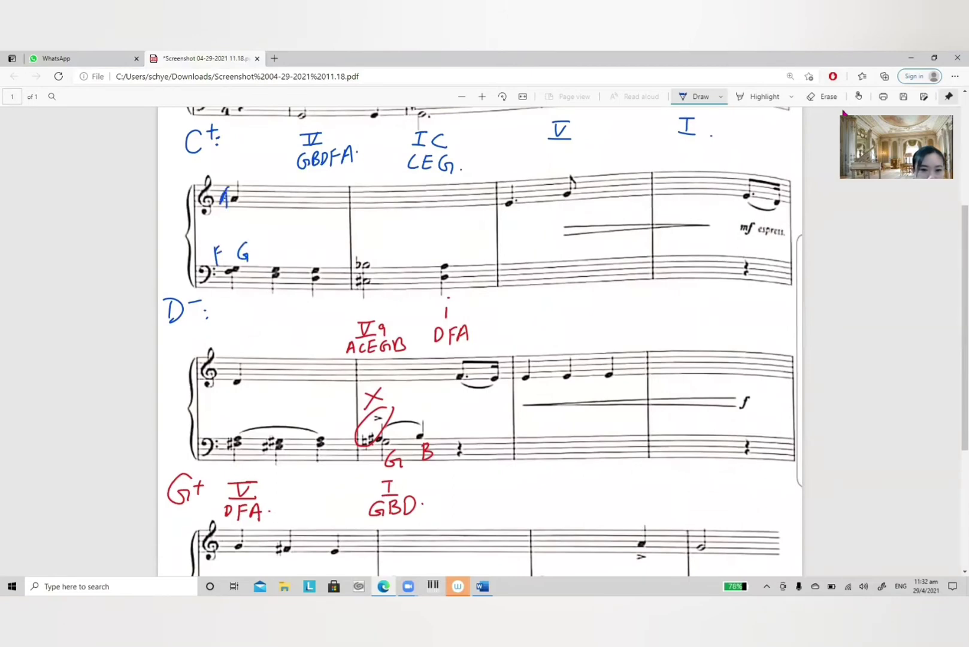
{"action": "left_click_drag", "start_coordinate": [324, 271], "coordinate": [324, 283]}
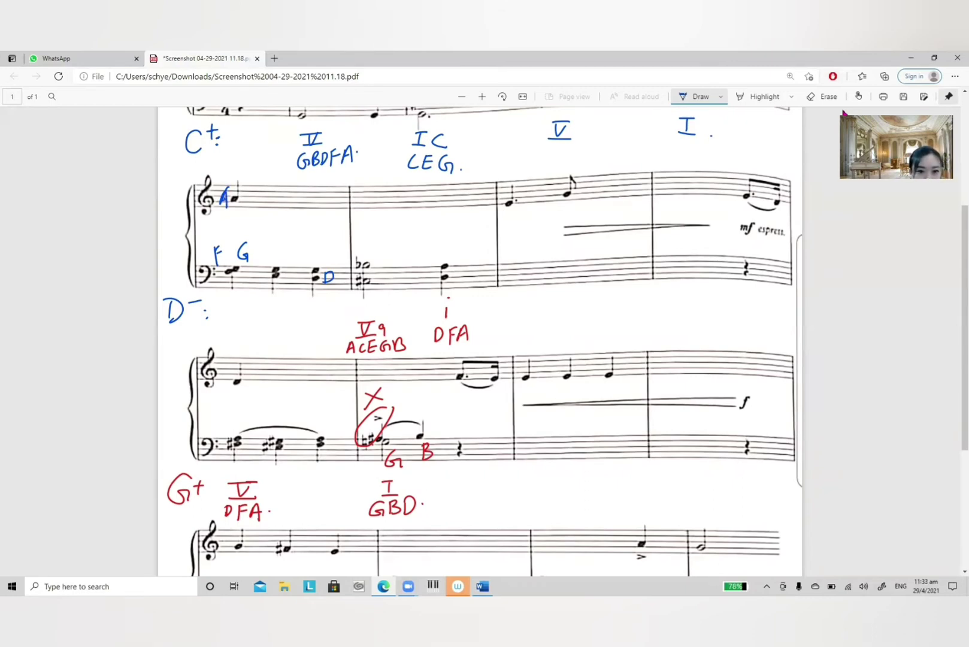
Step: Write F and E in blue below the first two bass chords of that bar and cross out the middle chord
{"action": "left_click_drag", "start_coordinate": [231, 278], "coordinate": [232, 293]}
{"action": "mouse_move", "coordinate": [231, 277]}
{"action": "left_mouse_down"}
{"action": "mouse_move", "coordinate": [296, 298]}
{"action": "mouse_move", "coordinate": [293, 291]}
{"action": "left_mouse_up"}
{"action": "mouse_move", "coordinate": [255, 293]}
{"action": "left_mouse_down"}
{"action": "mouse_move", "coordinate": [290, 268]}
{"action": "mouse_move", "coordinate": [300, 298]}
{"action": "left_mouse_up"}
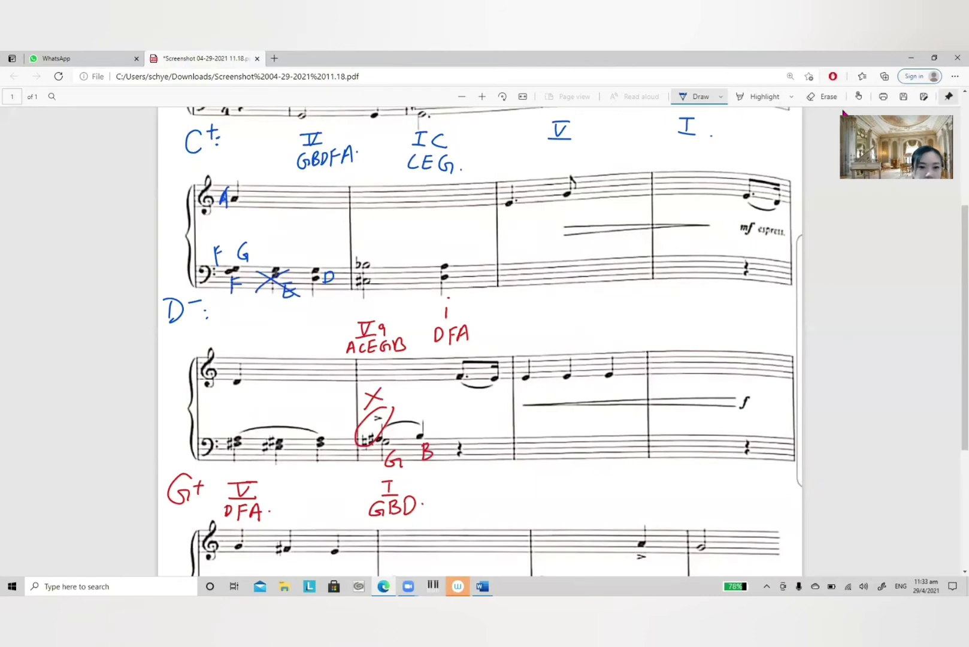
Step: Erase all blue note labels and the cross from the second system's first bar
{"action": "left_click", "coordinate": [834, 97]}
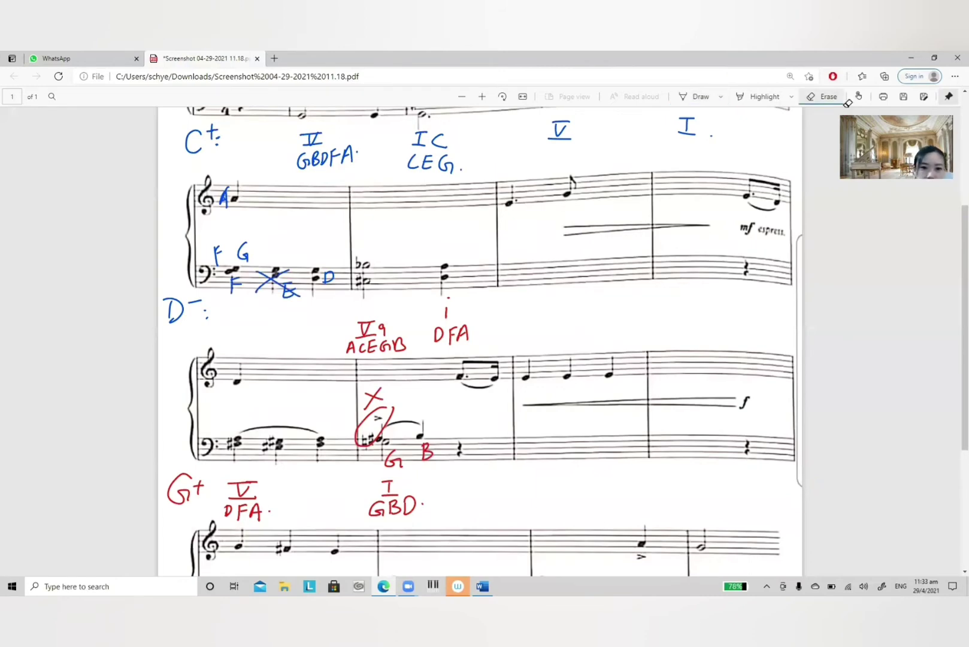
{"action": "mouse_move", "coordinate": [269, 281]}
{"action": "left_mouse_down"}
{"action": "mouse_move", "coordinate": [293, 290]}
{"action": "mouse_move", "coordinate": [328, 277]}
{"action": "mouse_move", "coordinate": [231, 289]}
{"action": "mouse_move", "coordinate": [217, 257]}
{"action": "mouse_move", "coordinate": [239, 284]}
{"action": "left_mouse_up"}
{"action": "left_click", "coordinate": [217, 248]}
{"action": "left_click_drag", "start_coordinate": [227, 191], "coordinate": [223, 201]}
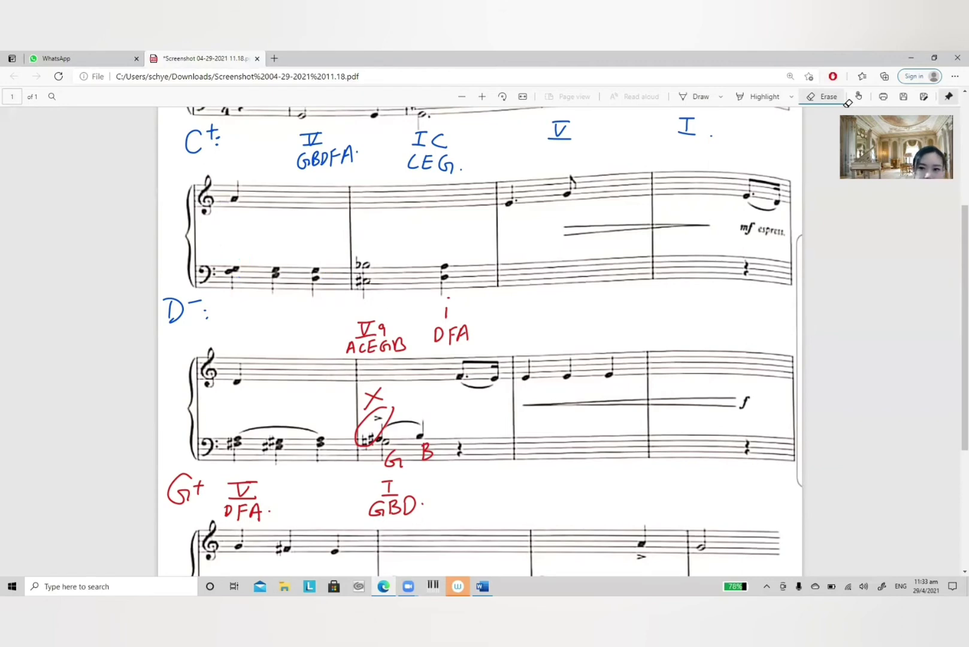
{"action": "left_click", "coordinate": [694, 97]}
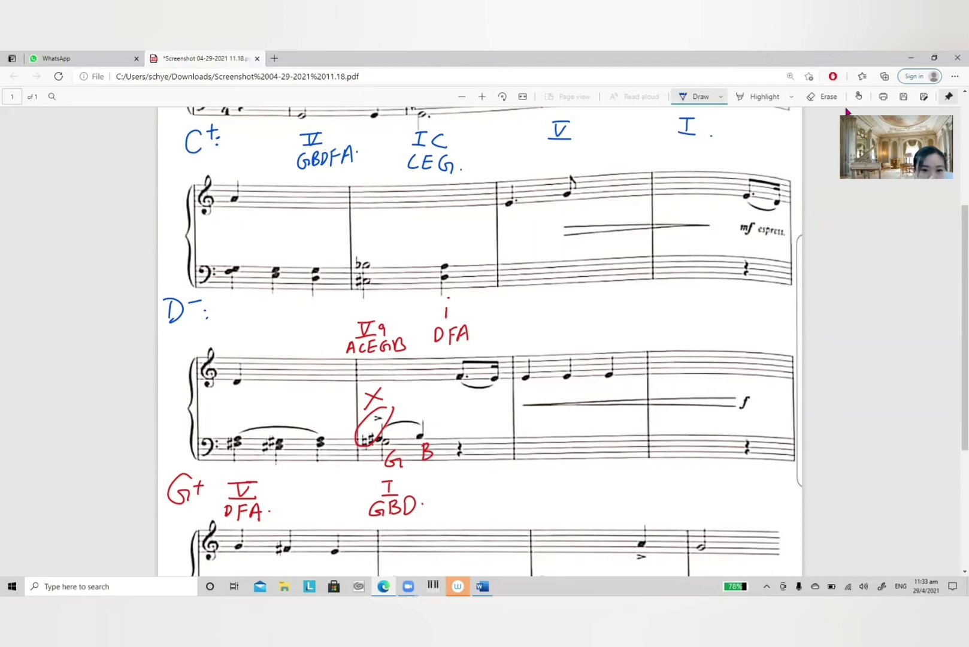
Step: Write iv with the chord notes GBDFA in blue below the second system's first bar
{"action": "mouse_move", "coordinate": [231, 307]}
{"action": "left_mouse_down"}
{"action": "mouse_move", "coordinate": [229, 320]}
{"action": "mouse_move", "coordinate": [248, 306]}
{"action": "mouse_move", "coordinate": [232, 337]}
{"action": "left_mouse_up"}
{"action": "left_click", "coordinate": [231, 304]}
{"action": "left_click_drag", "start_coordinate": [232, 326], "coordinate": [239, 340]}
{"action": "left_click_drag", "start_coordinate": [240, 325], "coordinate": [240, 340]}
{"action": "mouse_move", "coordinate": [252, 326]}
{"action": "left_mouse_down"}
{"action": "mouse_move", "coordinate": [251, 342]}
{"action": "mouse_move", "coordinate": [261, 324]}
{"action": "left_mouse_up"}
{"action": "left_click_drag", "start_coordinate": [253, 333], "coordinate": [274, 339]}
{"action": "left_click_drag", "start_coordinate": [265, 333], "coordinate": [272, 333]}
{"action": "left_click", "coordinate": [277, 331]}
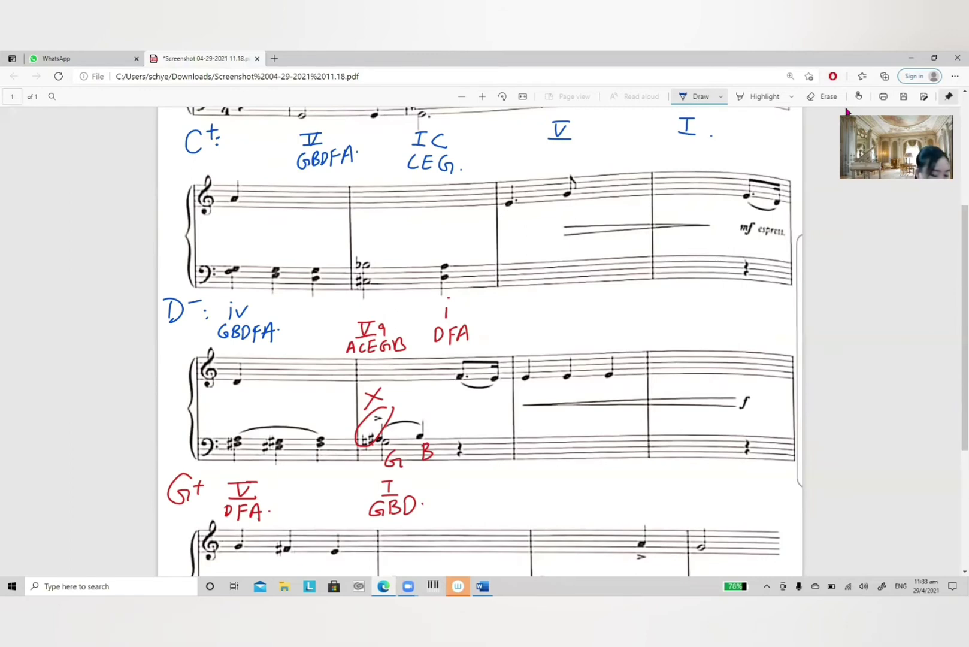
Step: Label the two treble notes in the second system's third bar E and G in blue
{"action": "mouse_move", "coordinate": [529, 188]}
{"action": "left_mouse_down"}
{"action": "mouse_move", "coordinate": [529, 202]}
{"action": "mouse_move", "coordinate": [532, 194]}
{"action": "left_mouse_up"}
{"action": "left_click_drag", "start_coordinate": [588, 174], "coordinate": [586, 186]}
{"action": "left_click_drag", "start_coordinate": [583, 181], "coordinate": [588, 188]}
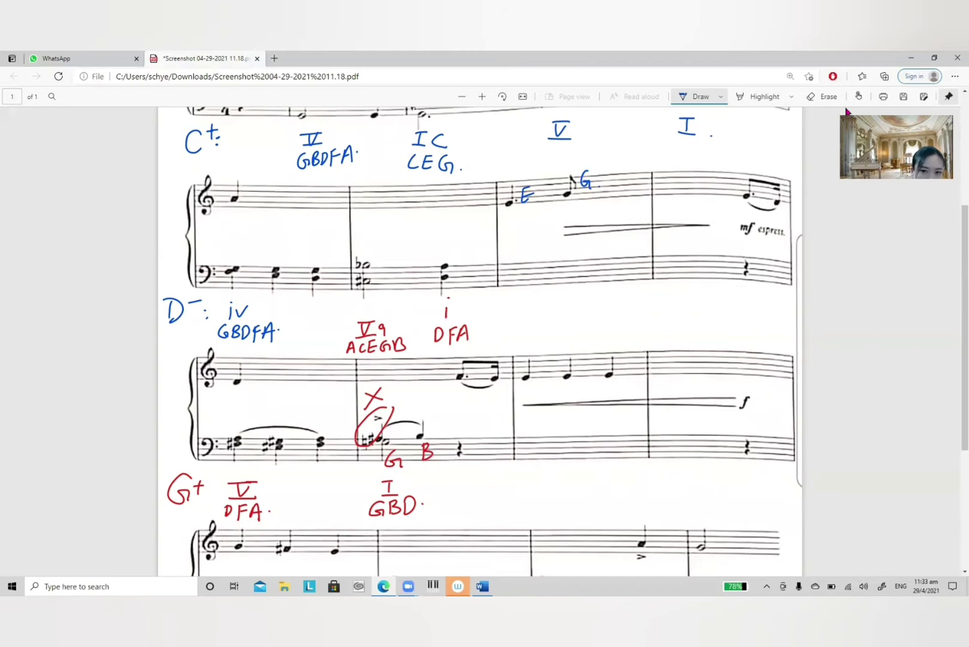
{"action": "mouse_move", "coordinate": [541, 317]}
{"action": "left_mouse_down"}
{"action": "mouse_move", "coordinate": [540, 330]}
{"action": "mouse_move", "coordinate": [712, 314]}
{"action": "mouse_move", "coordinate": [713, 305]}
{"action": "left_mouse_up"}
{"action": "left_click", "coordinate": [822, 96]}
{"action": "left_click", "coordinate": [709, 330]}
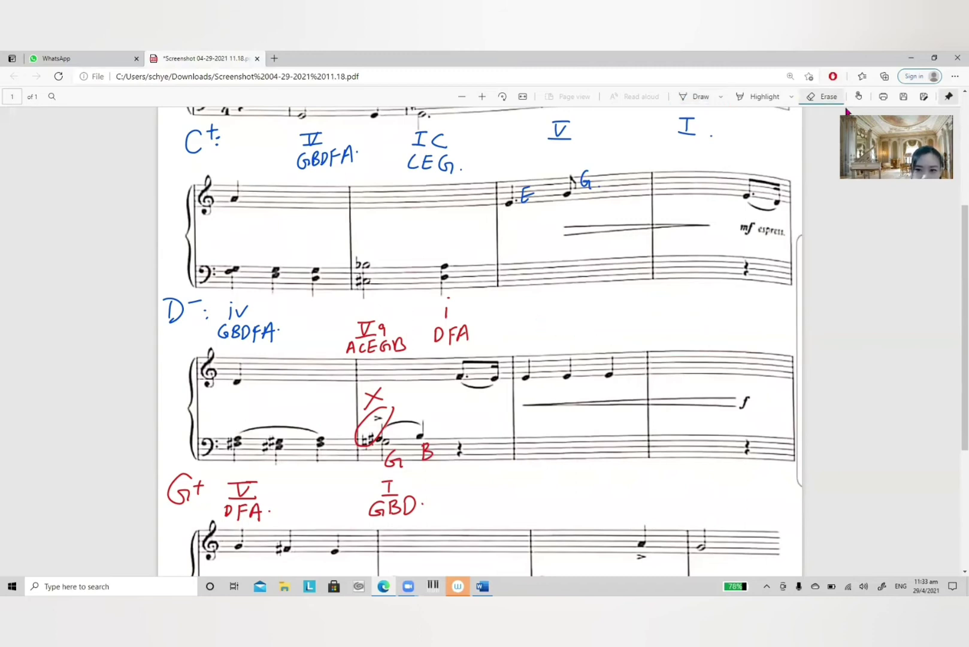
Step: Write the key label C+: and the chord I with notes CEG in blue below the second system's third bar
{"action": "left_click", "coordinate": [694, 97]}
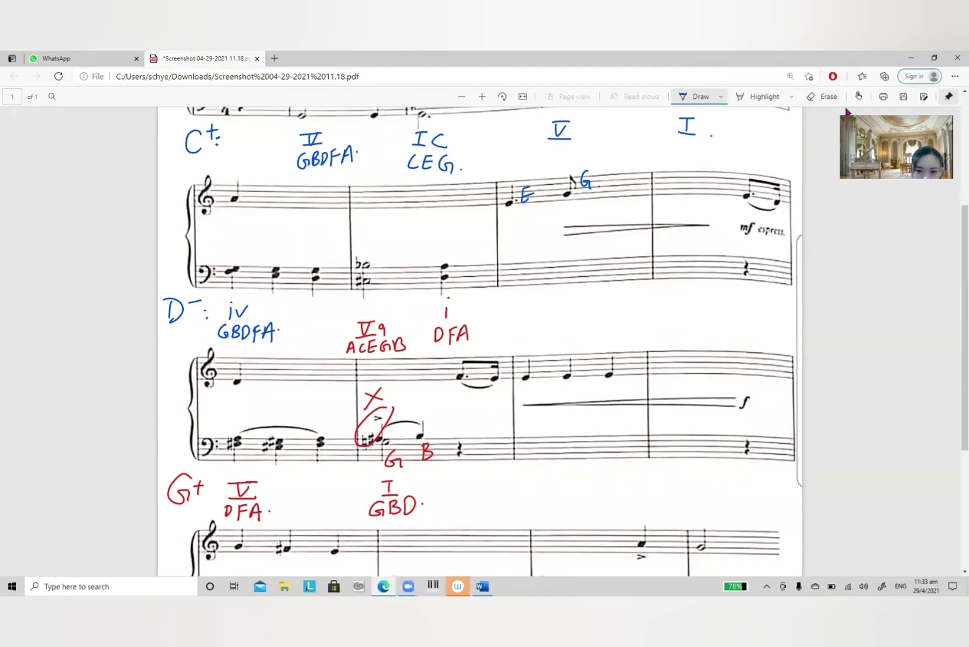
{"action": "mouse_move", "coordinate": [488, 301]}
{"action": "left_mouse_down"}
{"action": "mouse_move", "coordinate": [487, 315]}
{"action": "mouse_move", "coordinate": [501, 304]}
{"action": "left_mouse_up"}
{"action": "left_click", "coordinate": [501, 311]}
{"action": "mouse_move", "coordinate": [494, 298]}
{"action": "left_mouse_down"}
{"action": "mouse_move", "coordinate": [496, 312]}
{"action": "mouse_move", "coordinate": [544, 297]}
{"action": "mouse_move", "coordinate": [539, 309]}
{"action": "left_mouse_up"}
{"action": "mouse_move", "coordinate": [531, 310]}
{"action": "left_mouse_down"}
{"action": "mouse_move", "coordinate": [546, 309]}
{"action": "mouse_move", "coordinate": [533, 336]}
{"action": "left_mouse_up"}
{"action": "mouse_move", "coordinate": [544, 318]}
{"action": "left_mouse_down"}
{"action": "mouse_move", "coordinate": [544, 335]}
{"action": "mouse_move", "coordinate": [548, 327]}
{"action": "left_mouse_up"}
{"action": "left_click_drag", "start_coordinate": [559, 321], "coordinate": [564, 336]}
{"action": "left_click", "coordinate": [578, 329]}
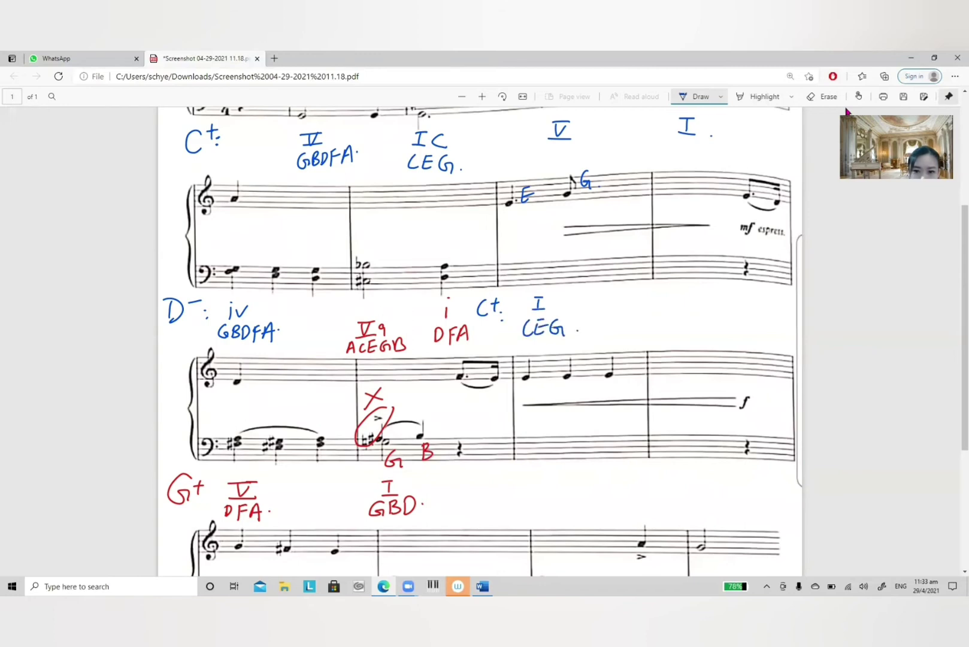
Step: Try labelling the second system's last bar with V and the notes GBD in blue
{"action": "mouse_move", "coordinate": [670, 296]}
{"action": "left_mouse_down"}
{"action": "mouse_move", "coordinate": [691, 294]}
{"action": "mouse_move", "coordinate": [675, 309]}
{"action": "left_mouse_up"}
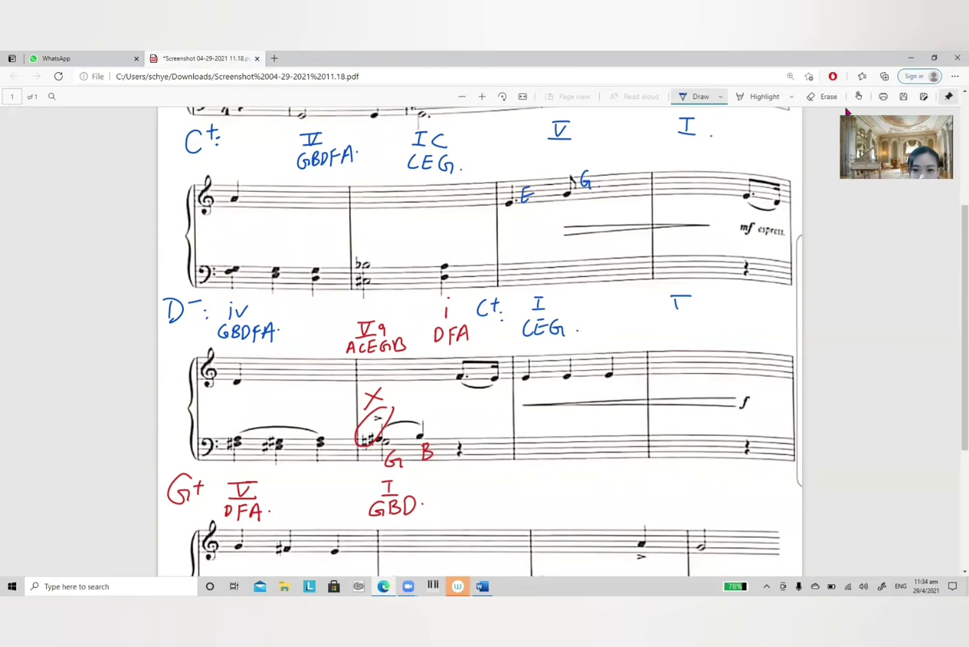
{"action": "mouse_move", "coordinate": [677, 309]}
{"action": "left_mouse_down"}
{"action": "mouse_move", "coordinate": [686, 298]}
{"action": "mouse_move", "coordinate": [695, 309]}
{"action": "mouse_move", "coordinate": [678, 324]}
{"action": "mouse_move", "coordinate": [699, 331]}
{"action": "left_mouse_up"}
{"action": "left_click", "coordinate": [712, 325]}
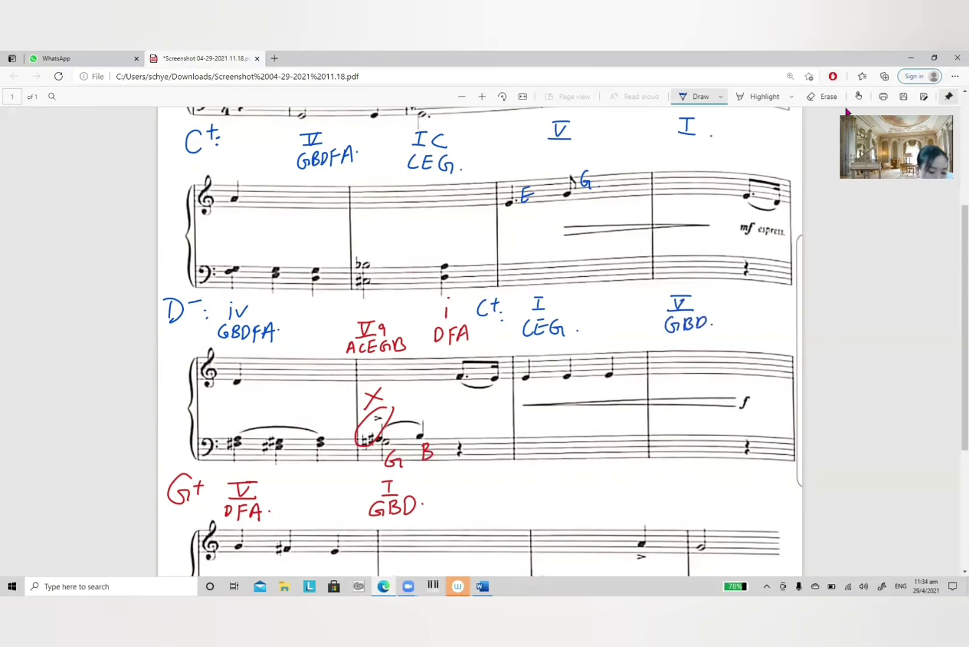
{"action": "left_click", "coordinate": [829, 97]}
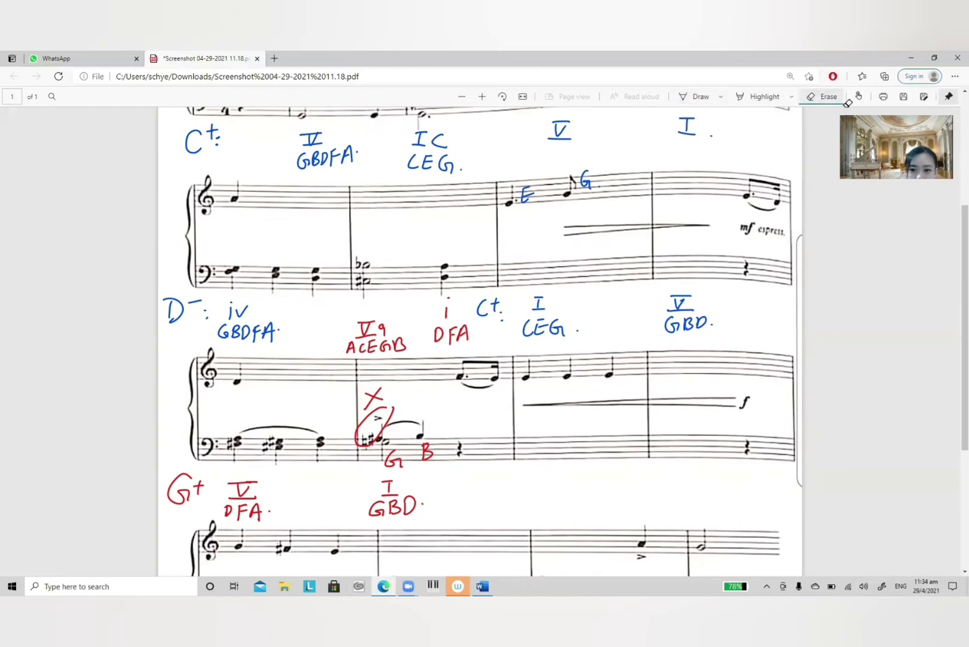
{"action": "mouse_move", "coordinate": [672, 325]}
{"action": "left_mouse_down"}
{"action": "mouse_move", "coordinate": [679, 299]}
{"action": "mouse_move", "coordinate": [710, 326]}
{"action": "left_mouse_up"}
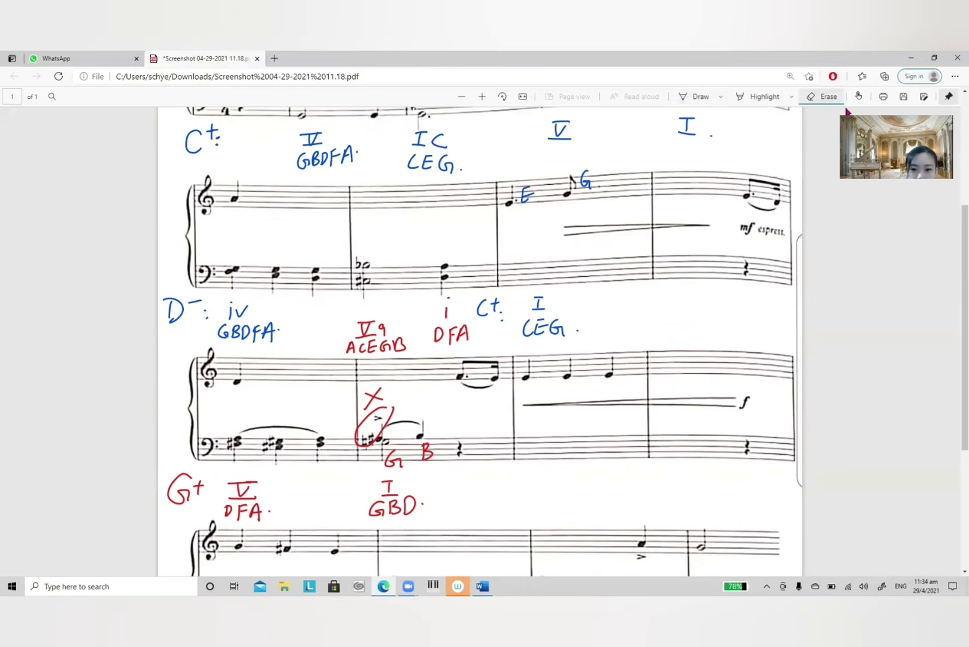
Step: Draw a vertical blue line through the second system just before the last beat of its fourth bar
{"action": "scroll", "coordinate": [848, 103], "scroll_direction": "up", "scroll_amount": 2}
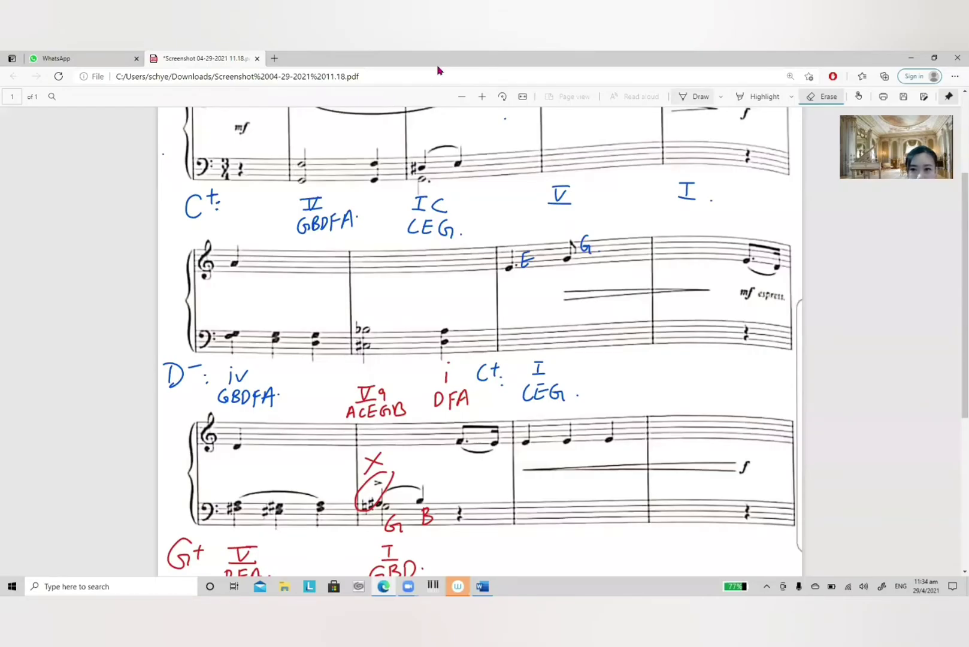
{"action": "left_click", "coordinate": [694, 96]}
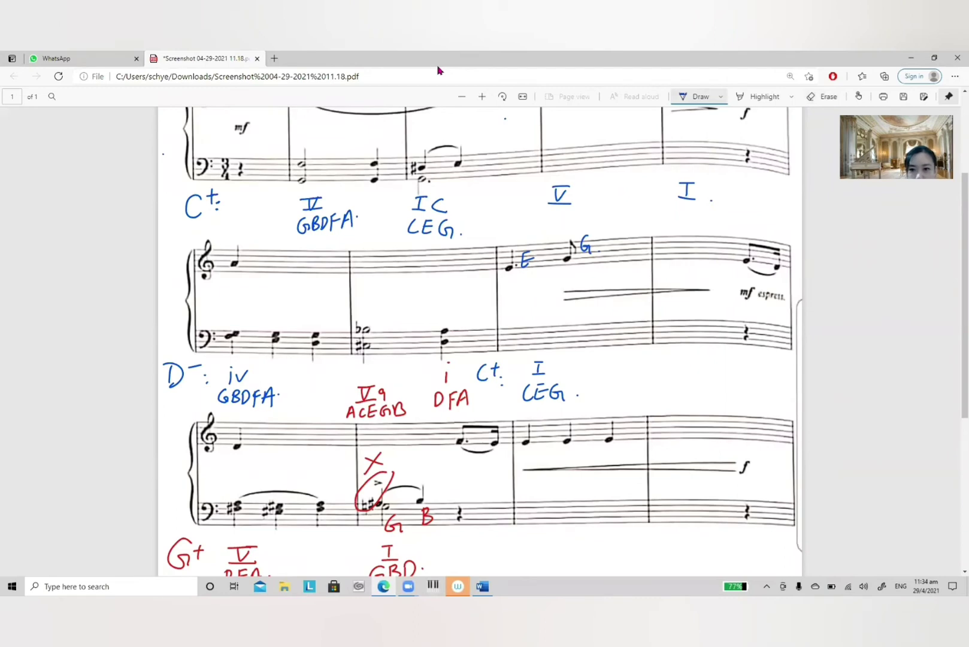
{"action": "left_click_drag", "start_coordinate": [741, 203], "coordinate": [725, 374]}
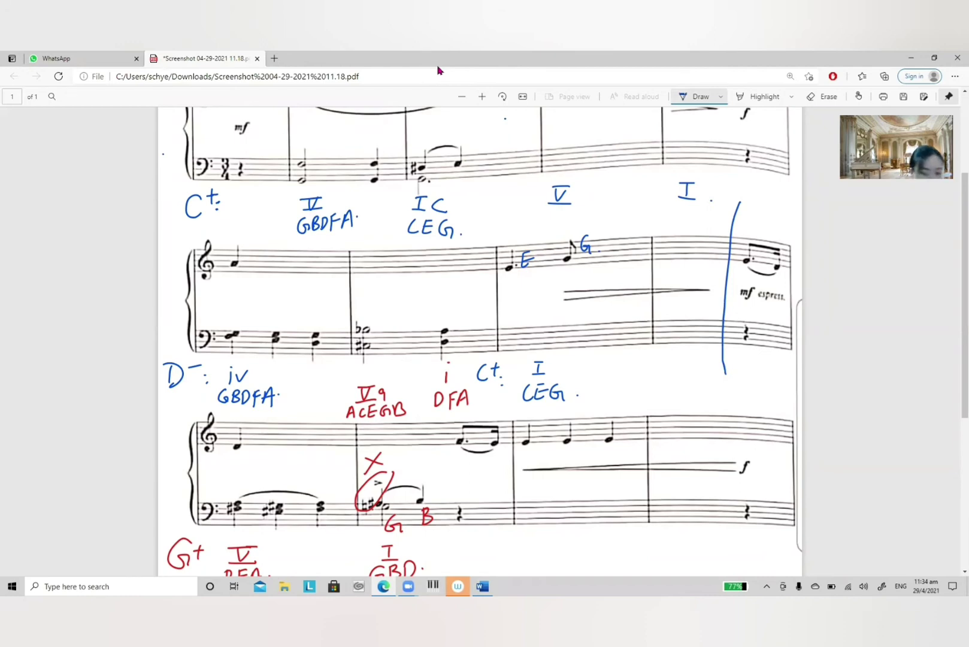
Step: Write V7 below the end of the second system's third bar and I below its fourth bar in blue
{"action": "left_click_drag", "start_coordinate": [600, 362], "coordinate": [614, 362]}
{"action": "left_click_drag", "start_coordinate": [601, 375], "coordinate": [621, 378]}
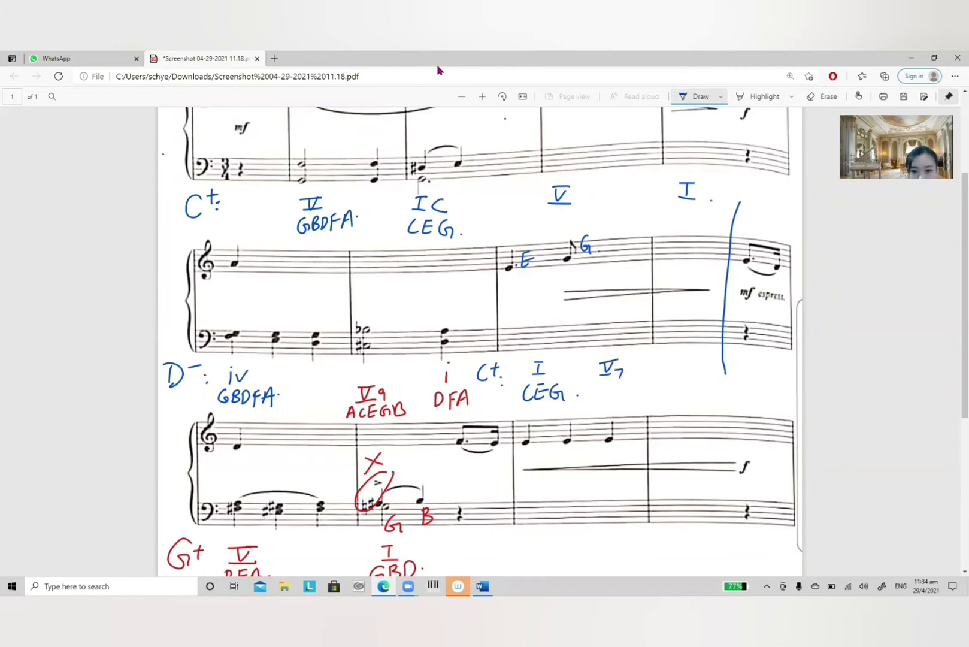
{"action": "left_click_drag", "start_coordinate": [669, 356], "coordinate": [678, 354]}
{"action": "left_click_drag", "start_coordinate": [673, 356], "coordinate": [670, 370]}
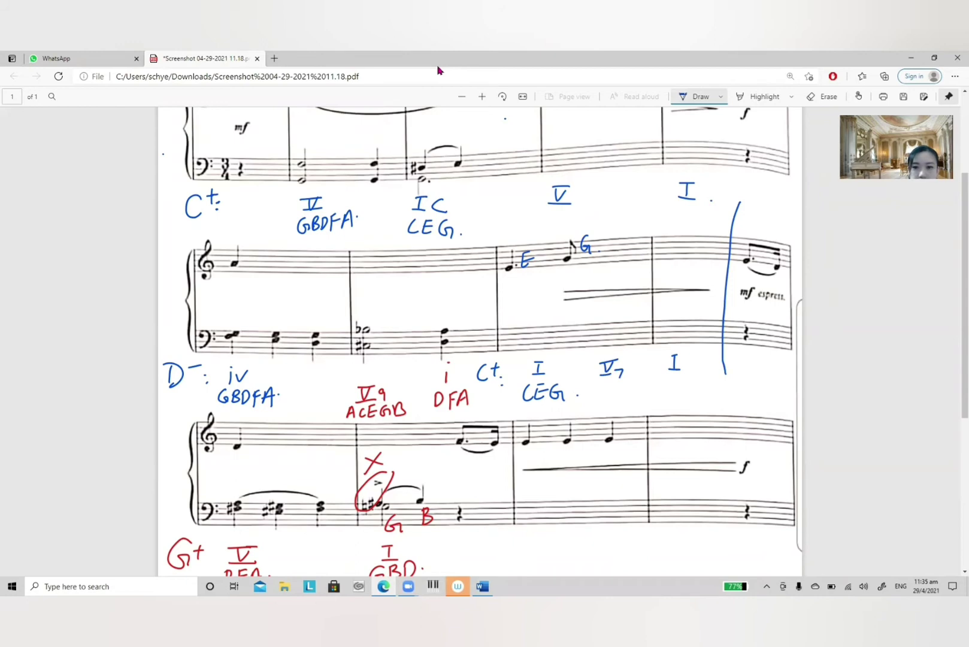
Step: Draw a blue phrase curve above the second system's final upbeat notes and underline the mf and espress. markings
{"action": "left_click_drag", "start_coordinate": [744, 238], "coordinate": [799, 202]}
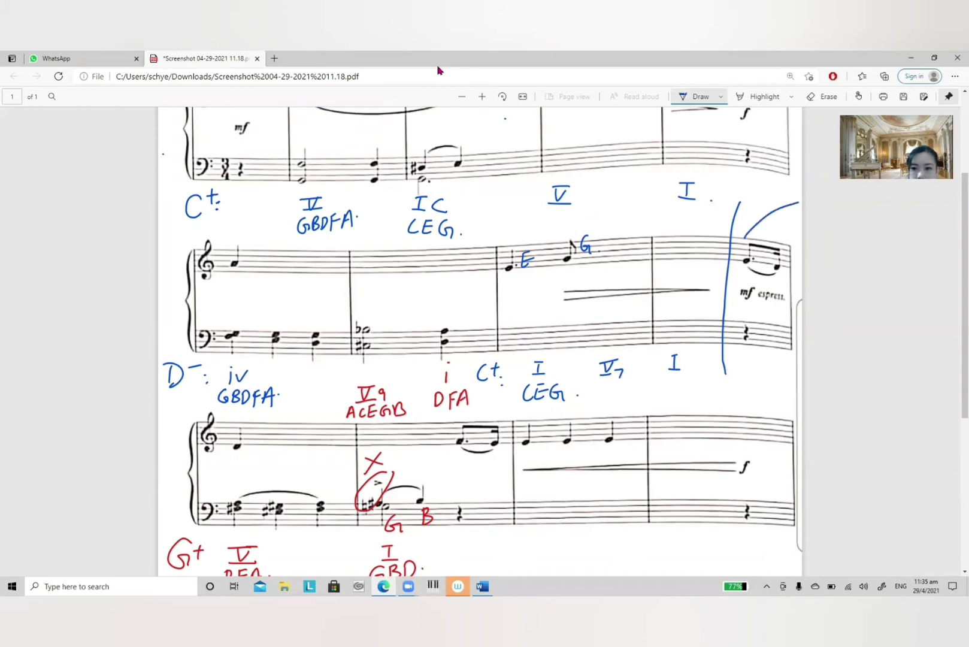
{"action": "left_click_drag", "start_coordinate": [736, 303], "coordinate": [779, 308]}
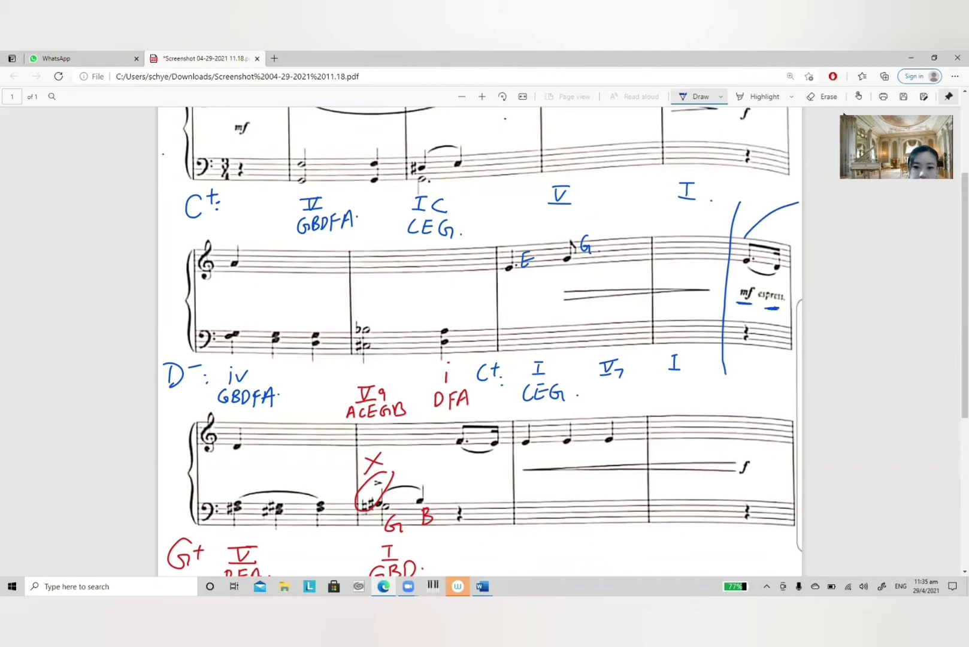
{"action": "left_click_drag", "start_coordinate": [671, 356], "coordinate": [683, 354]}
Step: Erase the vertical line, the phrase curve and the underlines around the second system's final upbeat
{"action": "left_click", "coordinate": [822, 96]}
{"action": "left_click", "coordinate": [729, 257]}
{"action": "left_click", "coordinate": [766, 216]}
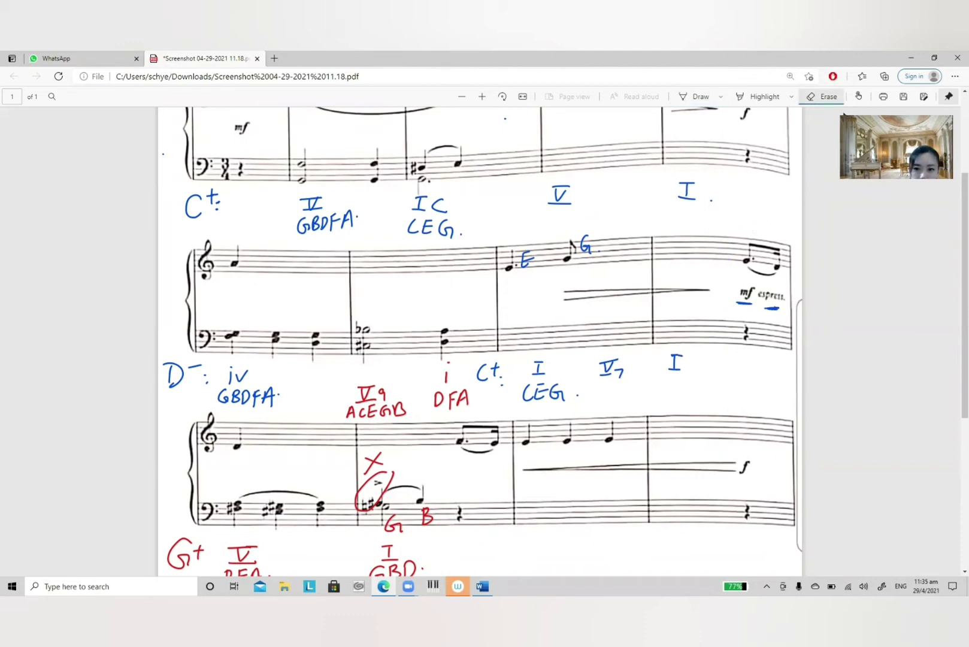
{"action": "left_click", "coordinate": [744, 303]}
{"action": "left_click", "coordinate": [771, 308]}
Step: Write the key label A−: in blue below the end of the third system's second bar
{"action": "scroll", "coordinate": [843, 113], "scroll_direction": "down", "scroll_amount": 4}
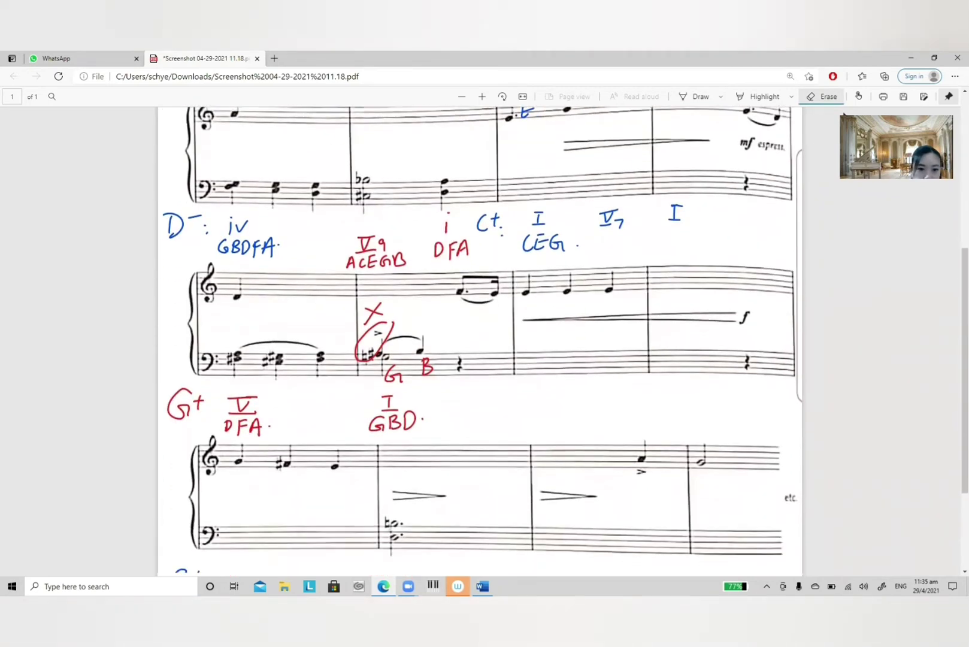
{"action": "scroll", "coordinate": [843, 114], "scroll_direction": "down", "scroll_amount": 1}
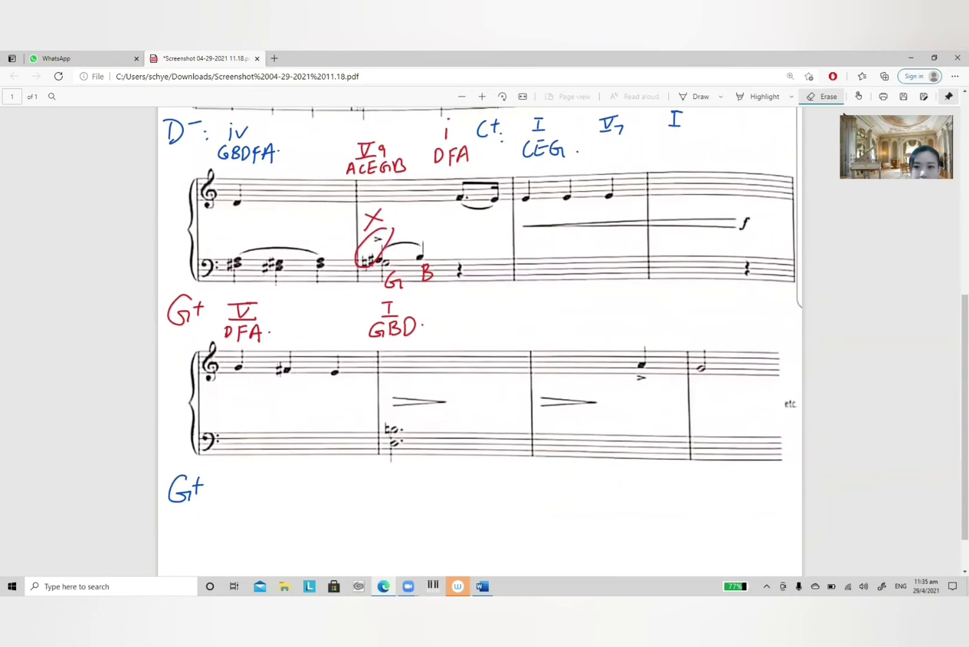
{"action": "left_click", "coordinate": [700, 96]}
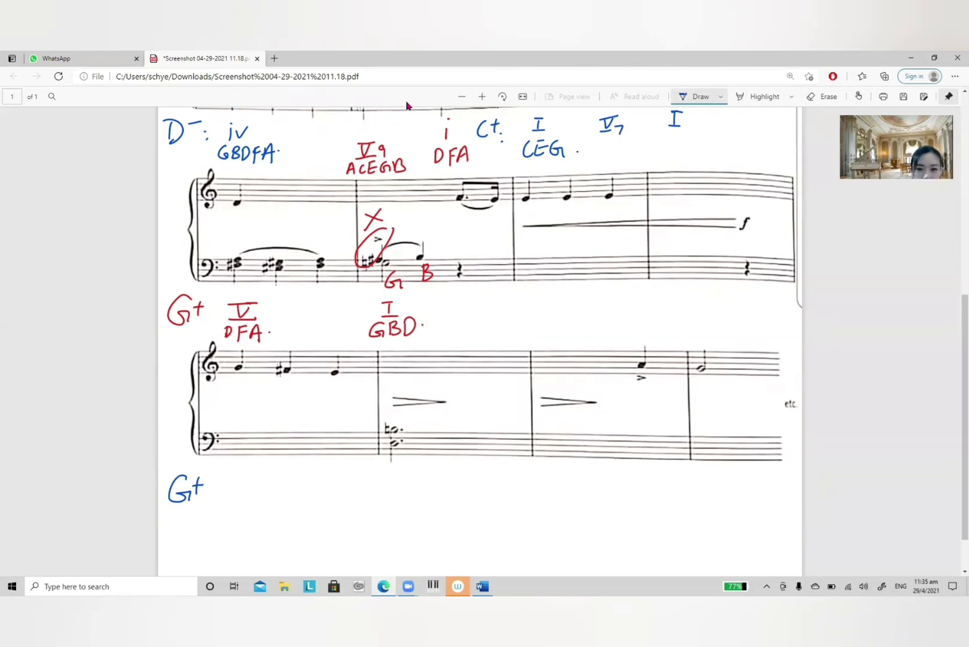
{"action": "left_click_drag", "start_coordinate": [472, 299], "coordinate": [461, 324]}
{"action": "mouse_move", "coordinate": [473, 299]}
{"action": "left_mouse_down"}
{"action": "mouse_move", "coordinate": [478, 322]}
{"action": "mouse_move", "coordinate": [496, 299]}
{"action": "left_mouse_up"}
{"action": "left_click", "coordinate": [498, 303]}
{"action": "left_click", "coordinate": [497, 310]}
{"action": "left_click", "coordinate": [497, 318]}
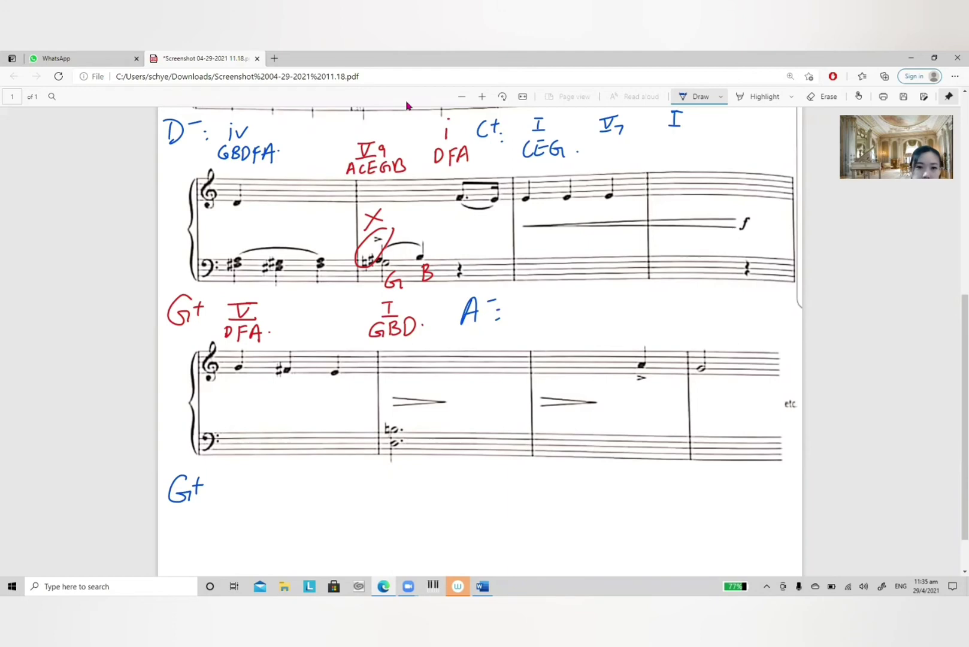
Step: Circle the second system's final upbeat, its continuation note and the third system's similar motif in blue, and connect the two motifs with an arrow
{"action": "scroll", "coordinate": [407, 106], "scroll_direction": "up", "scroll_amount": 4}
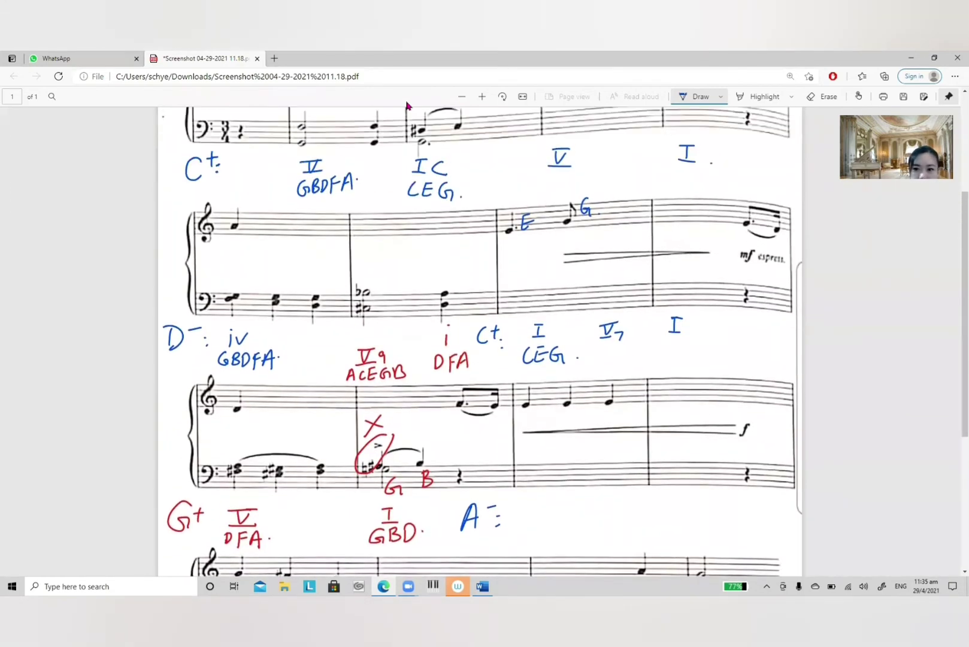
{"action": "left_click_drag", "start_coordinate": [783, 197], "coordinate": [787, 196]}
{"action": "left_click_drag", "start_coordinate": [240, 385], "coordinate": [213, 390]}
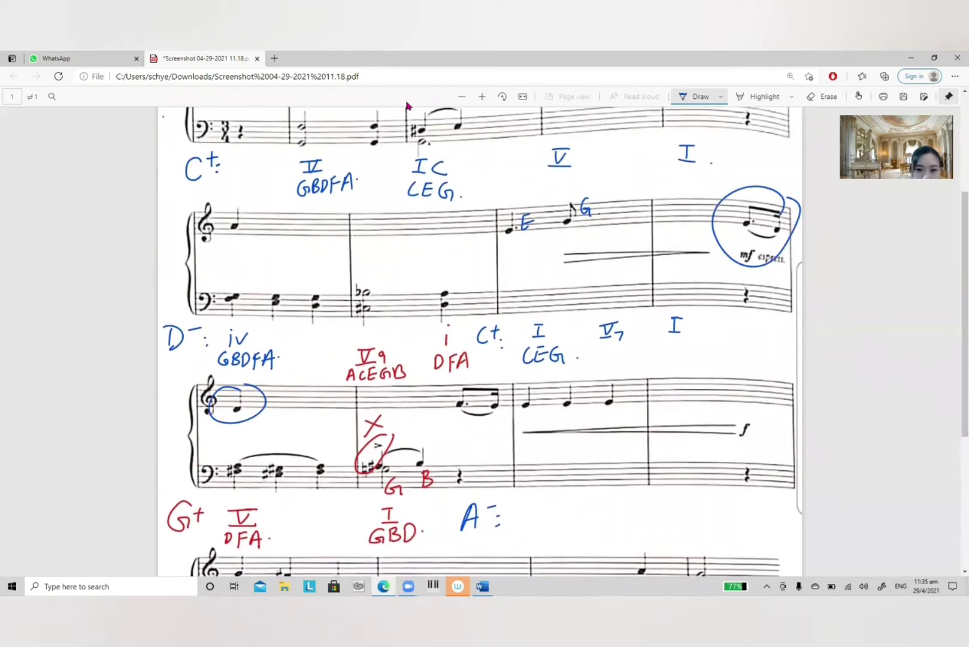
{"action": "mouse_move", "coordinate": [552, 398]}
{"action": "left_mouse_down"}
{"action": "mouse_move", "coordinate": [482, 370]}
{"action": "mouse_move", "coordinate": [566, 403]}
{"action": "left_mouse_up"}
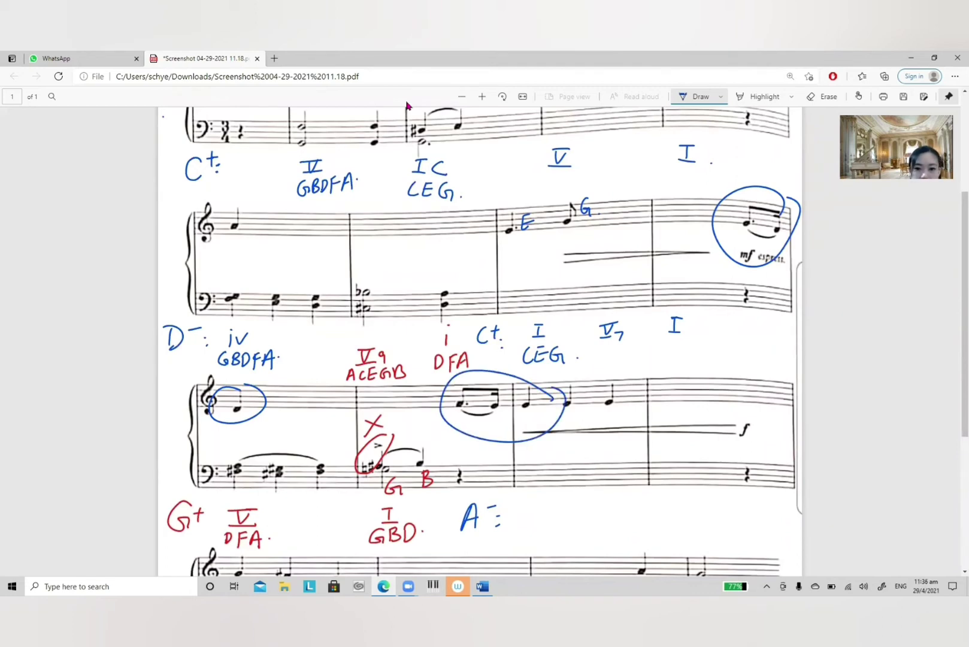
{"action": "mouse_move", "coordinate": [496, 379]}
{"action": "left_mouse_down"}
{"action": "mouse_move", "coordinate": [716, 268]}
{"action": "mouse_move", "coordinate": [725, 247]}
{"action": "mouse_move", "coordinate": [731, 277]}
{"action": "left_mouse_up"}
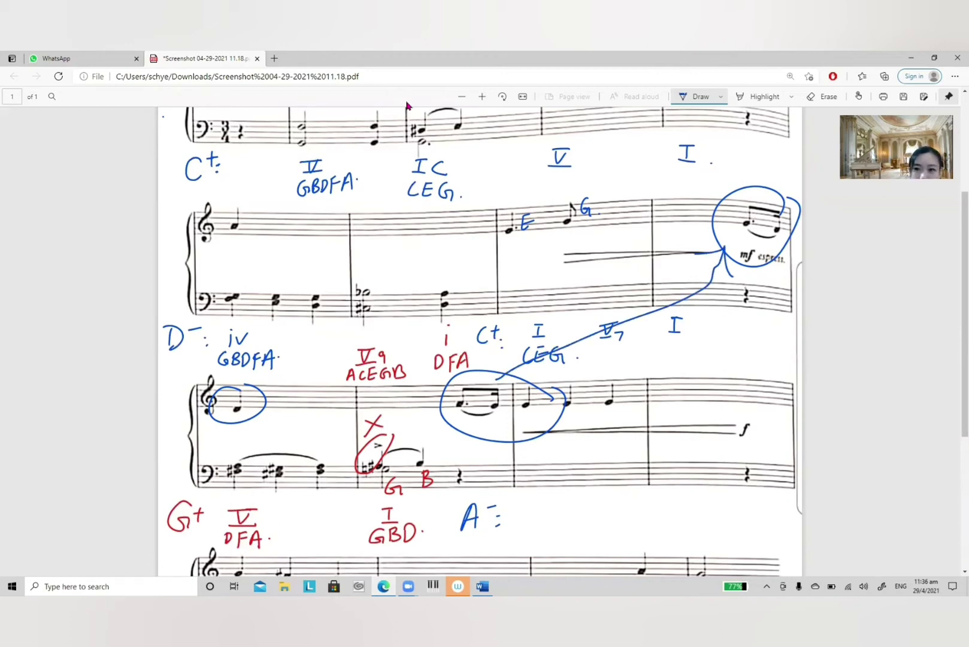
Step: Erase the circles around both upbeat figures and the connecting arrow, keeping the circle around the third system's first note
{"action": "left_click", "coordinate": [822, 96]}
{"action": "left_click", "coordinate": [509, 441]}
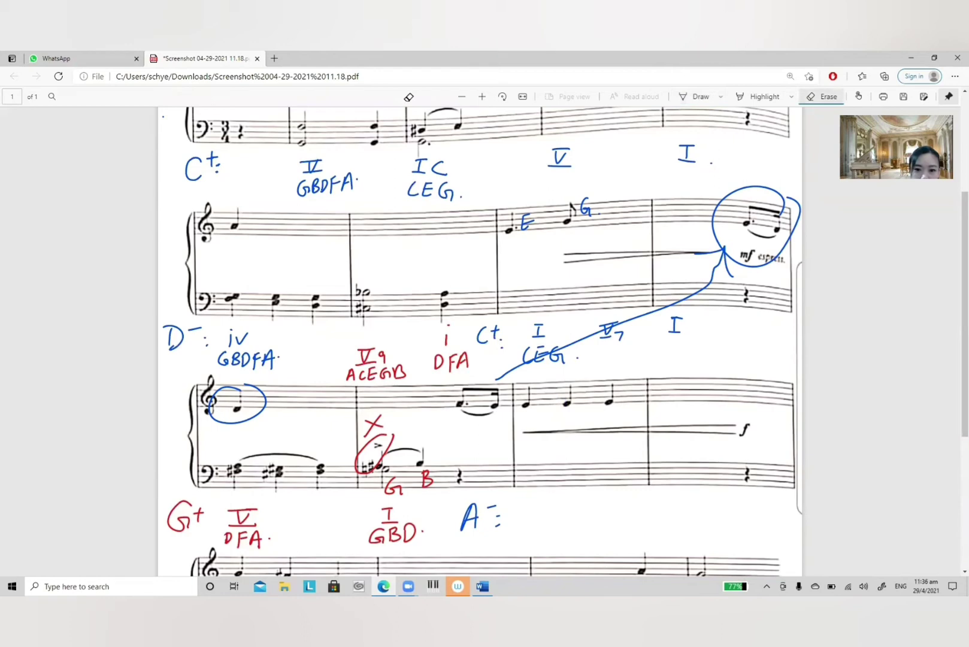
{"action": "left_click", "coordinate": [647, 314]}
{"action": "left_click_drag", "start_coordinate": [738, 264], "coordinate": [725, 260]}
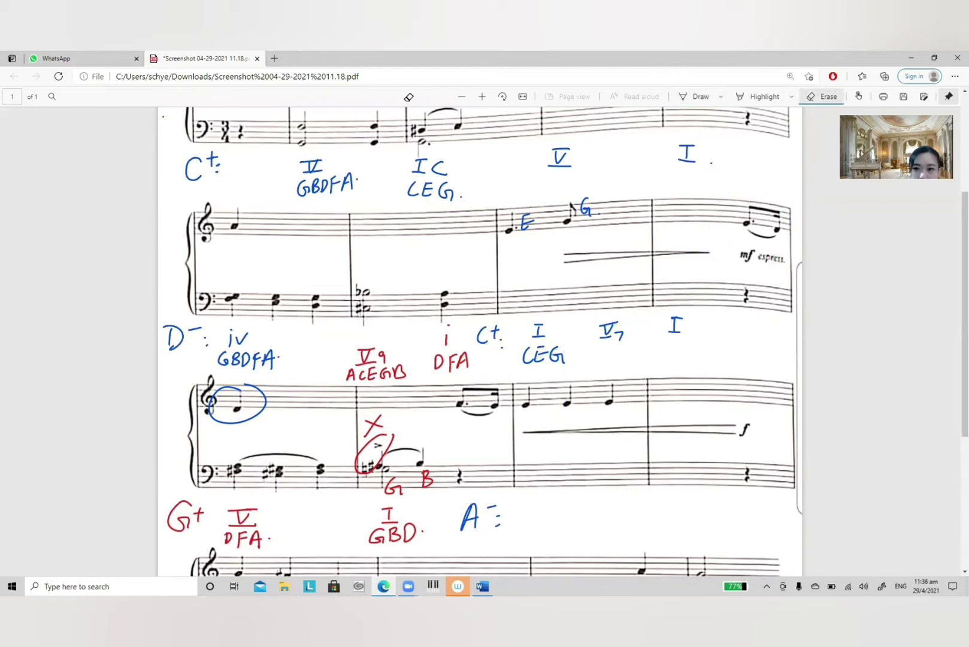
Step: Label the motif notes in blue: E, D and D across the second and third systems, and F, E and E in the third
{"action": "left_click", "coordinate": [695, 96]}
{"action": "mouse_move", "coordinate": [725, 215]}
{"action": "left_mouse_down"}
{"action": "mouse_move", "coordinate": [715, 238]}
{"action": "mouse_move", "coordinate": [726, 237]}
{"action": "left_mouse_up"}
{"action": "left_click_drag", "start_coordinate": [717, 228], "coordinate": [727, 226]}
{"action": "mouse_move", "coordinate": [725, 219]}
{"action": "left_mouse_down"}
{"action": "mouse_move", "coordinate": [738, 218]}
{"action": "mouse_move", "coordinate": [763, 252]}
{"action": "left_mouse_up"}
{"action": "left_click_drag", "start_coordinate": [762, 242], "coordinate": [763, 253]}
{"action": "left_click_drag", "start_coordinate": [213, 416], "coordinate": [209, 438]}
{"action": "left_click_drag", "start_coordinate": [455, 411], "coordinate": [447, 434]}
{"action": "left_click_drag", "start_coordinate": [450, 413], "coordinate": [465, 426]}
{"action": "mouse_move", "coordinate": [480, 425]}
{"action": "left_mouse_down"}
{"action": "mouse_move", "coordinate": [493, 439]}
{"action": "mouse_move", "coordinate": [495, 424]}
{"action": "left_mouse_up"}
{"action": "left_click_drag", "start_coordinate": [481, 433], "coordinate": [529, 440]}
{"action": "left_click_drag", "start_coordinate": [521, 430], "coordinate": [539, 427]}
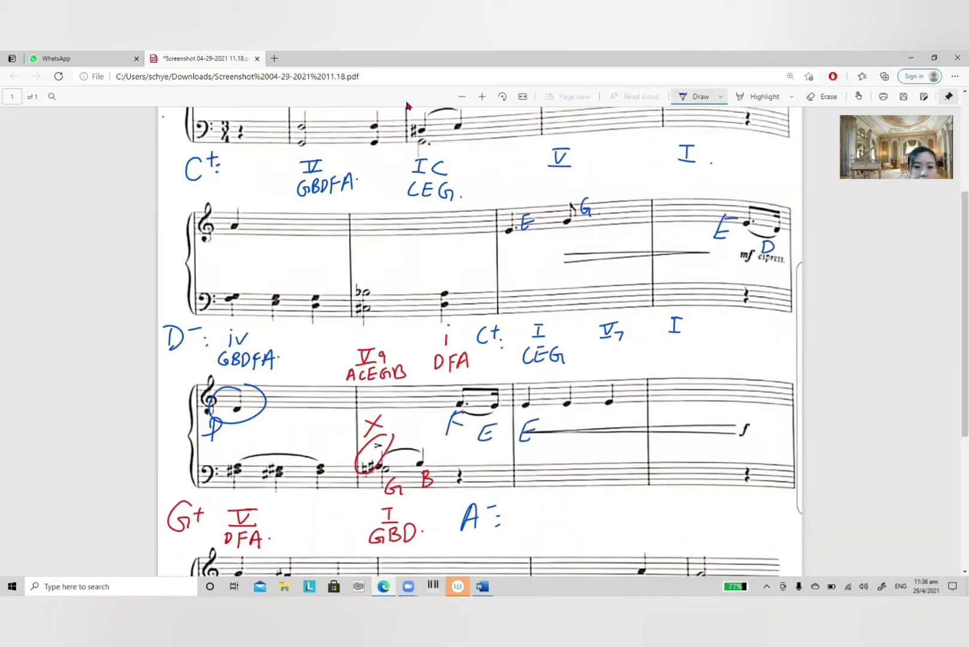
Step: Draw a rising blue line between the third and fourth systems, below the A− key label
{"action": "scroll", "coordinate": [795, 577], "scroll_direction": "down", "scroll_amount": 3}
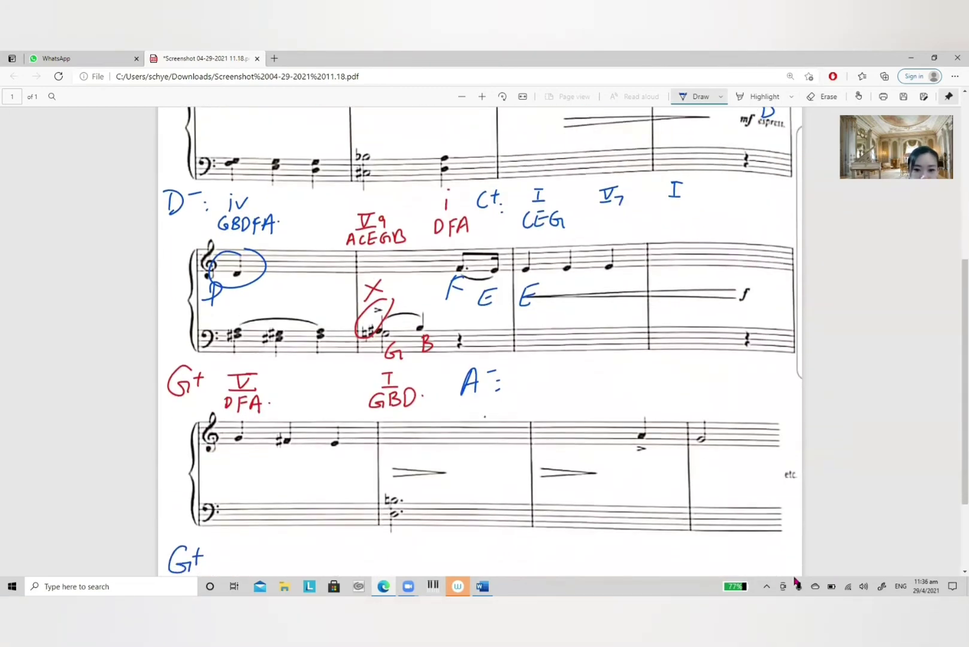
{"action": "left_click_drag", "start_coordinate": [483, 421], "coordinate": [569, 405]}
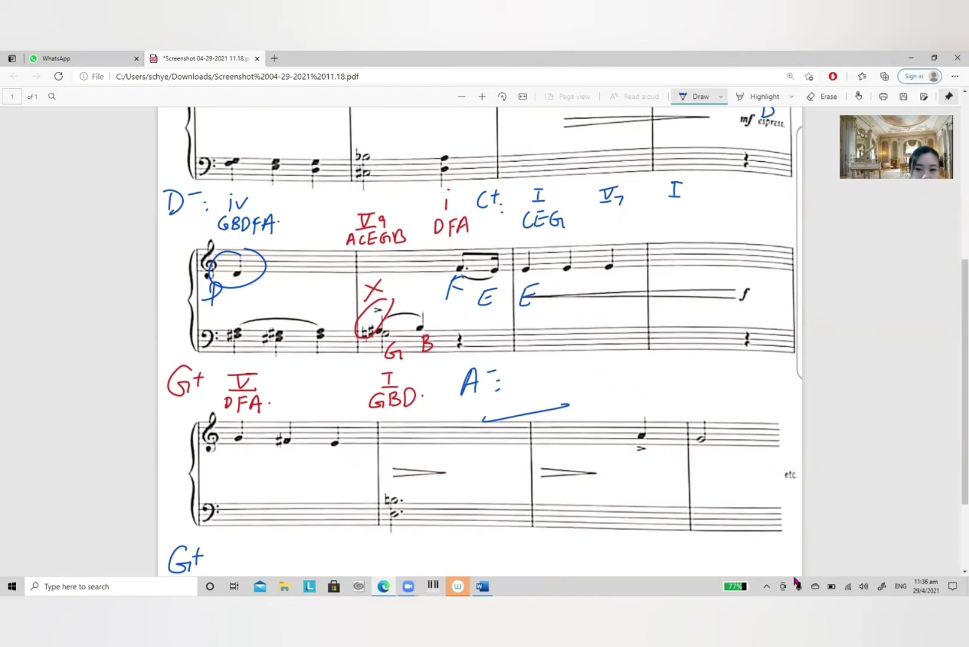
{"action": "mouse_move", "coordinate": [479, 272]}
{"action": "left_mouse_down"}
{"action": "mouse_move", "coordinate": [454, 315]}
{"action": "mouse_move", "coordinate": [469, 289]}
{"action": "mouse_move", "coordinate": [486, 299]}
{"action": "mouse_move", "coordinate": [493, 290]}
{"action": "mouse_move", "coordinate": [461, 278]}
{"action": "left_mouse_up"}
Step: Erase the F, E and E note labels in the third system and the blue line below the A− label
{"action": "left_click", "coordinate": [822, 96]}
{"action": "left_click_drag", "start_coordinate": [519, 300], "coordinate": [534, 285]}
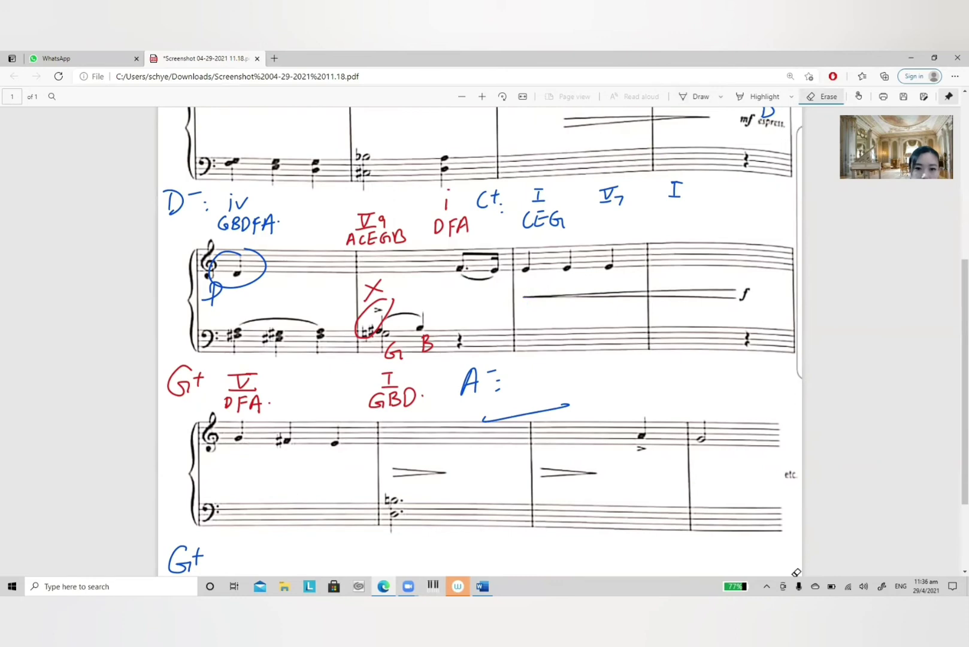
{"action": "left_click", "coordinate": [527, 412]}
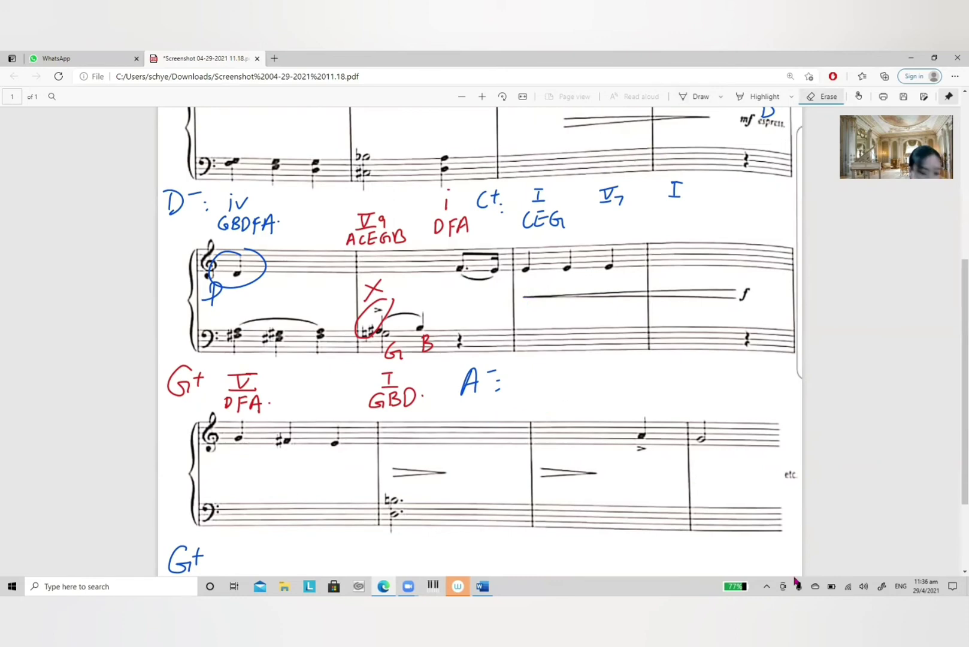
Step: Draw a curved blue arrow from the third system's empty bass bar back to its first bar, and erase the curve
{"action": "scroll", "coordinate": [479, 341], "scroll_direction": "up", "scroll_amount": 1}
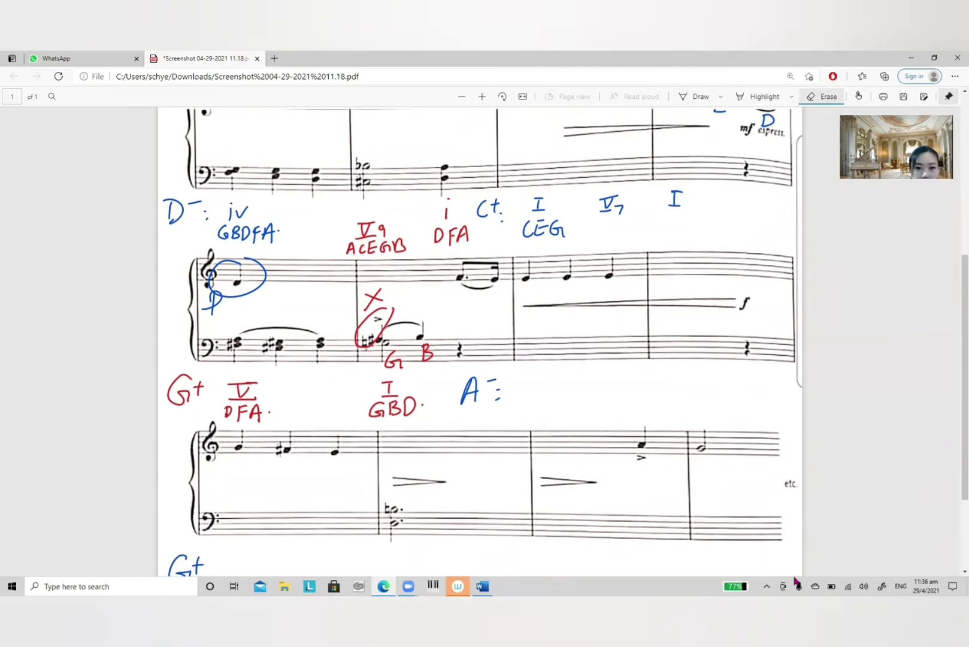
{"action": "scroll", "coordinate": [480, 342], "scroll_direction": "down", "scroll_amount": 1}
{"action": "left_click", "coordinate": [694, 97]}
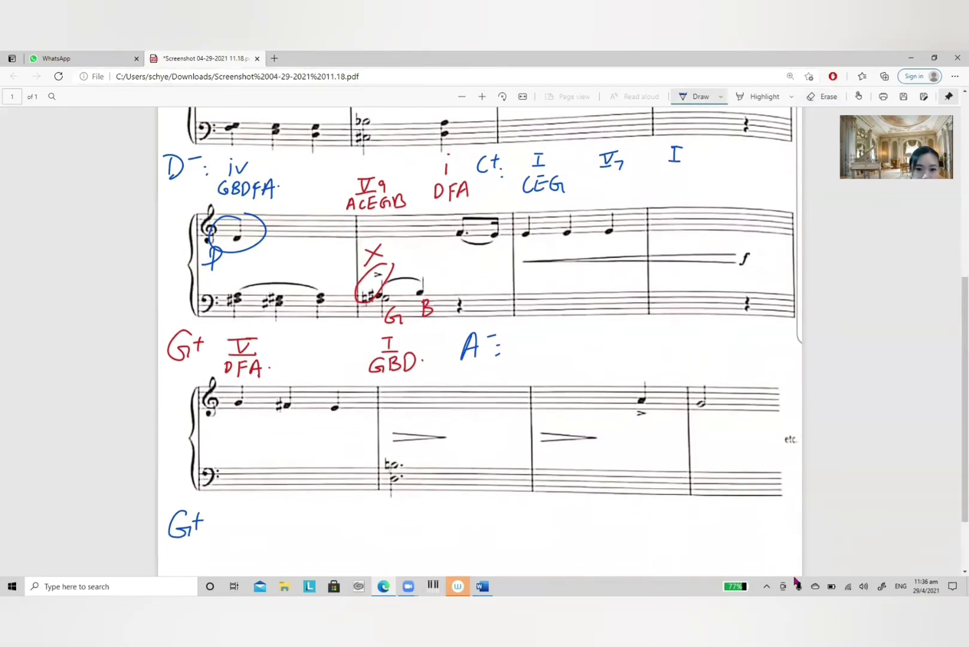
{"action": "mouse_move", "coordinate": [547, 305]}
{"action": "left_mouse_down"}
{"action": "mouse_move", "coordinate": [489, 330]}
{"action": "mouse_move", "coordinate": [287, 273]}
{"action": "mouse_move", "coordinate": [244, 295]}
{"action": "mouse_move", "coordinate": [265, 308]}
{"action": "left_mouse_up"}
{"action": "left_click", "coordinate": [822, 97]}
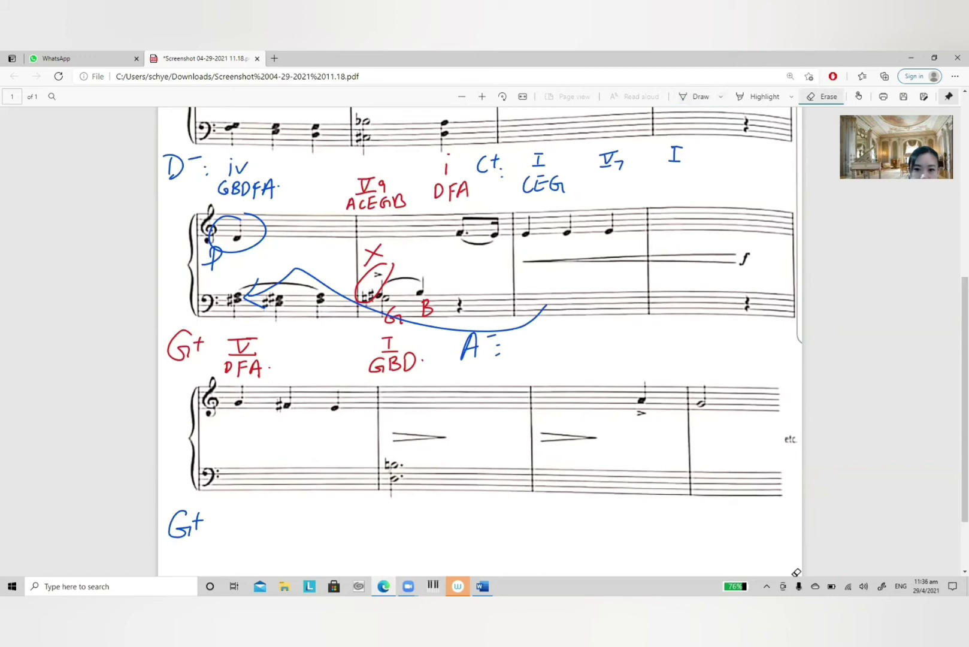
{"action": "left_click", "coordinate": [491, 330]}
Step: Write the chord labels V and I after the A− key label, below the third system's last two bars
{"action": "left_click", "coordinate": [693, 96]}
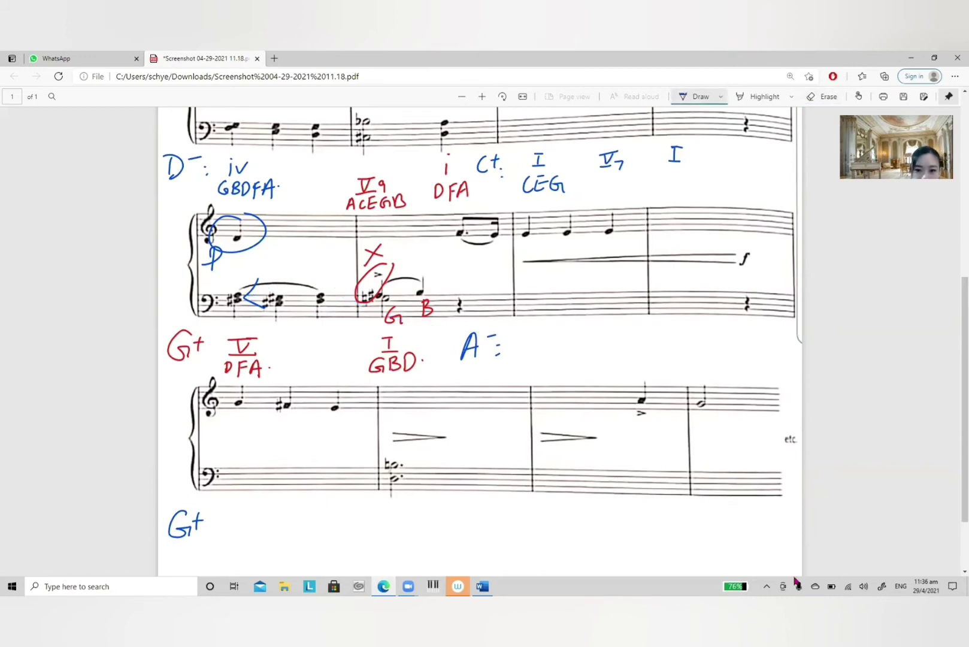
{"action": "left_click_drag", "start_coordinate": [524, 336], "coordinate": [545, 336]}
{"action": "mouse_move", "coordinate": [528, 341]}
{"action": "left_mouse_down"}
{"action": "mouse_move", "coordinate": [534, 354]}
{"action": "mouse_move", "coordinate": [544, 337]}
{"action": "mouse_move", "coordinate": [554, 357]}
{"action": "left_mouse_up"}
{"action": "mouse_move", "coordinate": [662, 336]}
{"action": "left_mouse_down"}
{"action": "mouse_move", "coordinate": [677, 333]}
{"action": "mouse_move", "coordinate": [673, 359]}
{"action": "left_mouse_up"}
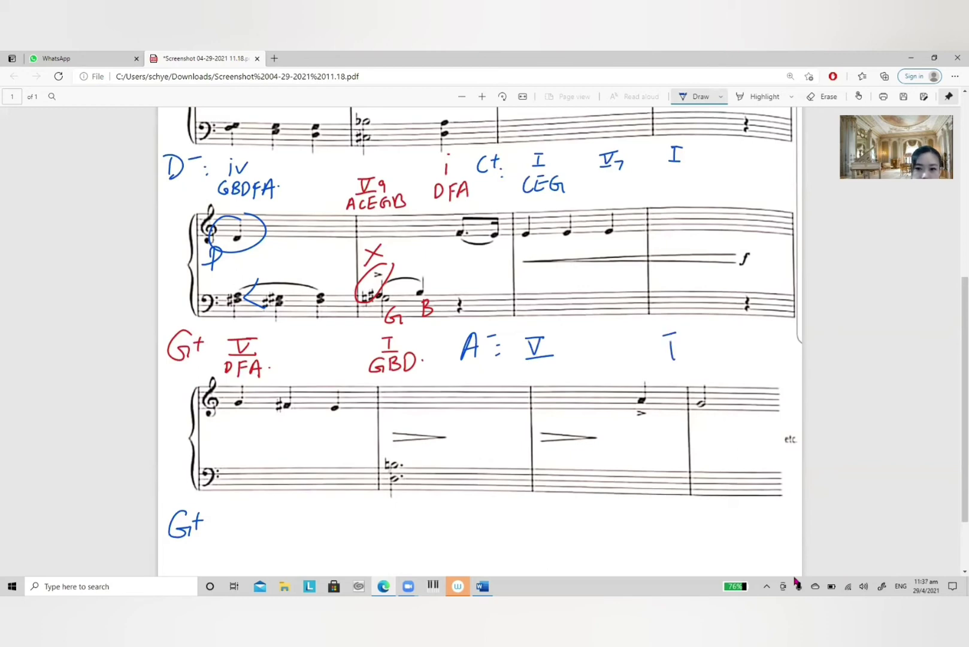
Step: Write the chord label vi after the G+ key label, below the fourth system's first bar
{"action": "scroll", "coordinate": [479, 335], "scroll_direction": "down", "scroll_amount": 1}
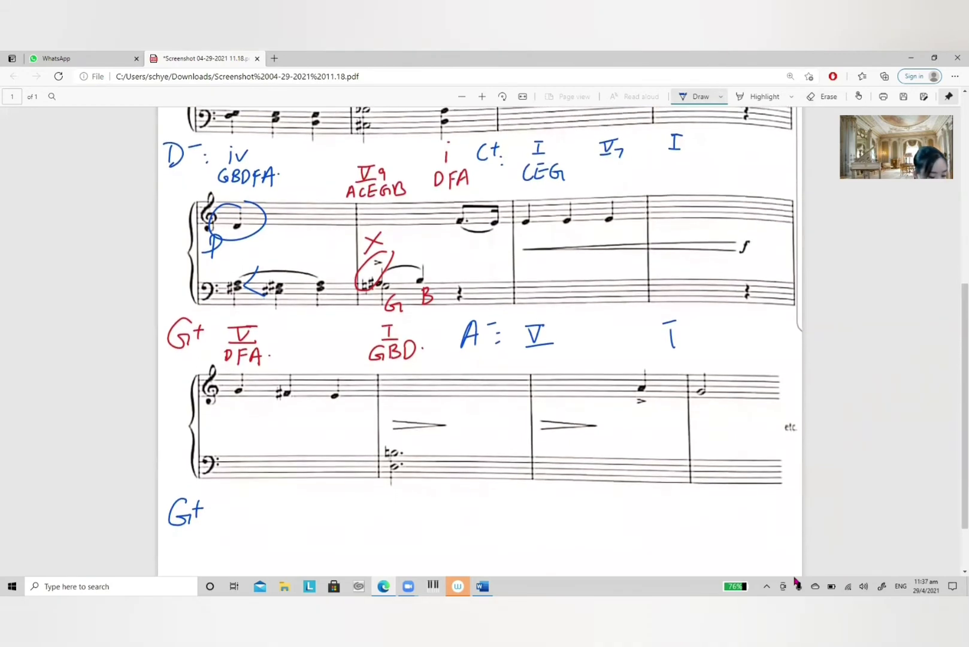
{"action": "scroll", "coordinate": [480, 335], "scroll_direction": "down", "scroll_amount": 3}
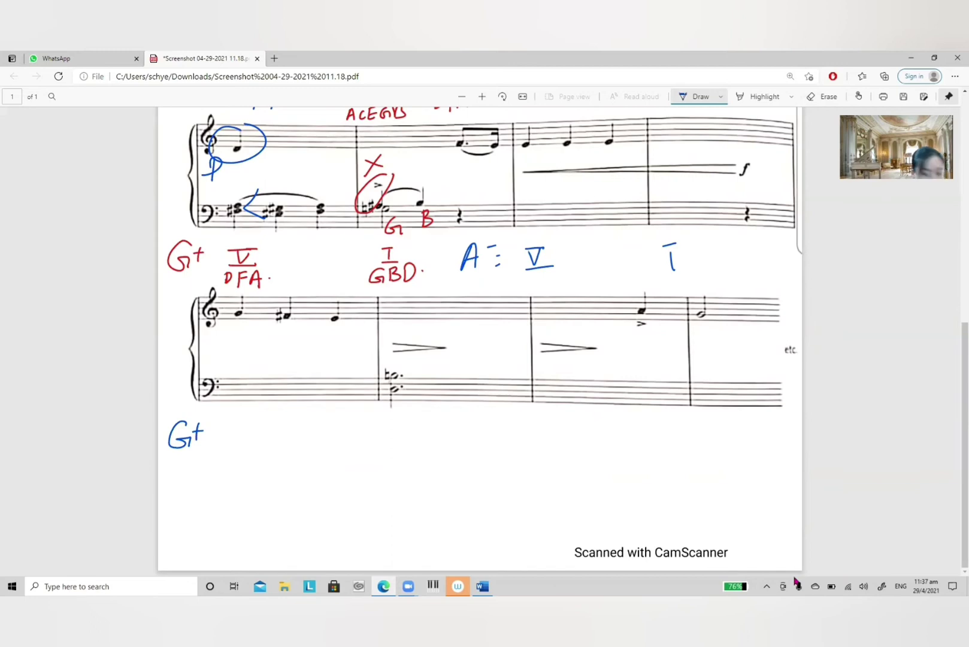
{"action": "left_click_drag", "start_coordinate": [230, 427], "coordinate": [245, 433]}
{"action": "left_click", "coordinate": [242, 419]}
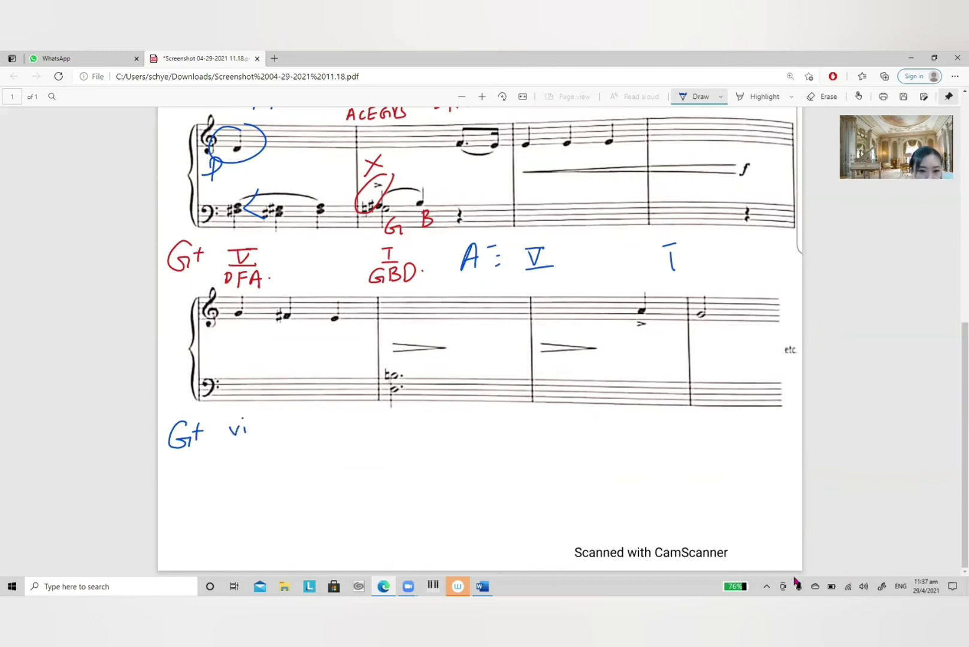
Step: Cross out the fourth system's first treble note and write App. beneath it
{"action": "mouse_move", "coordinate": [230, 305]}
{"action": "left_mouse_down"}
{"action": "mouse_move", "coordinate": [248, 326]}
{"action": "mouse_move", "coordinate": [228, 324]}
{"action": "left_mouse_up"}
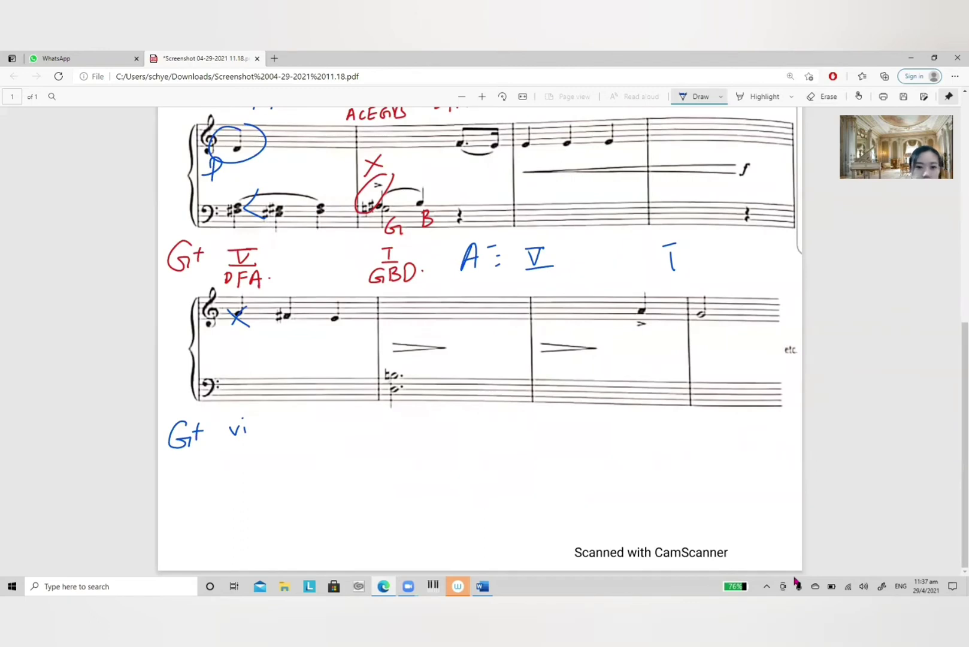
{"action": "mouse_move", "coordinate": [223, 352]}
{"action": "left_mouse_down"}
{"action": "mouse_move", "coordinate": [225, 335]}
{"action": "mouse_move", "coordinate": [231, 350]}
{"action": "mouse_move", "coordinate": [254, 339]}
{"action": "left_mouse_up"}
{"action": "left_click", "coordinate": [264, 330]}
Step: Complete the fourth system's first chord label as vii° and spell out its notes FACE underneath
{"action": "mouse_move", "coordinate": [249, 421]}
{"action": "left_mouse_down"}
{"action": "mouse_move", "coordinate": [249, 434]}
{"action": "mouse_move", "coordinate": [257, 412]}
{"action": "left_mouse_up"}
{"action": "mouse_move", "coordinate": [226, 454]}
{"action": "left_mouse_down"}
{"action": "mouse_move", "coordinate": [226, 468]}
{"action": "mouse_move", "coordinate": [236, 445]}
{"action": "left_mouse_up"}
{"action": "mouse_move", "coordinate": [239, 467]}
{"action": "left_mouse_down"}
{"action": "mouse_move", "coordinate": [246, 445]}
{"action": "mouse_move", "coordinate": [254, 468]}
{"action": "mouse_move", "coordinate": [261, 463]}
{"action": "left_mouse_up"}
{"action": "mouse_move", "coordinate": [273, 442]}
{"action": "left_mouse_down"}
{"action": "mouse_move", "coordinate": [274, 462]}
{"action": "mouse_move", "coordinate": [274, 453]}
{"action": "left_mouse_up"}
{"action": "left_click", "coordinate": [286, 450]}
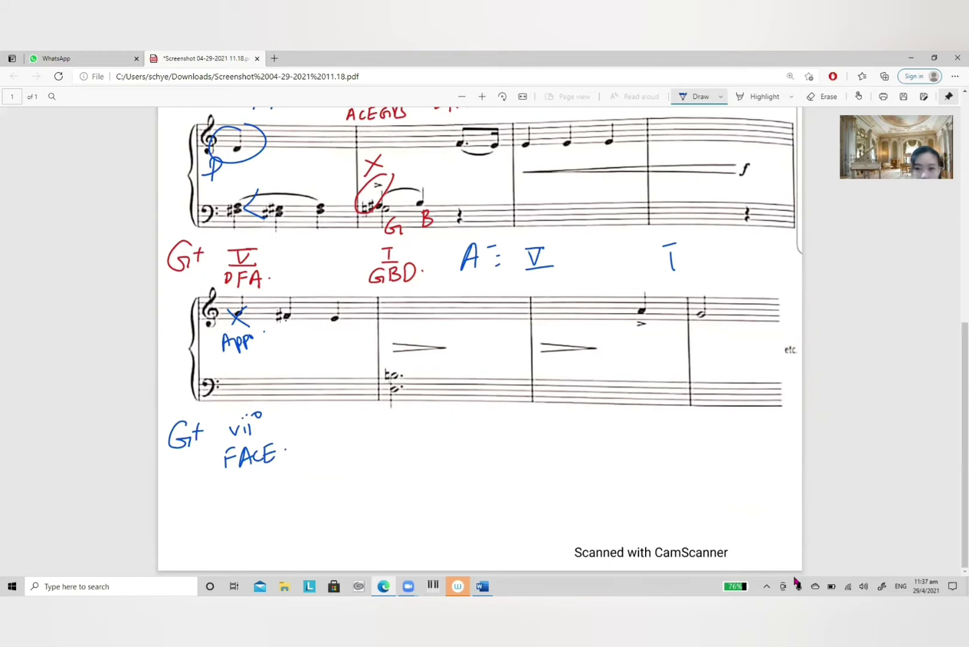
Step: Erase the cross and the App. label at the fourth system's first treble note
{"action": "left_click", "coordinate": [822, 96]}
{"action": "mouse_move", "coordinate": [223, 346]}
{"action": "left_mouse_down"}
{"action": "mouse_move", "coordinate": [248, 339]}
{"action": "mouse_move", "coordinate": [248, 326]}
{"action": "left_mouse_up"}
Step: Label the fourth system's second bar with the chord Ic and its notes GBD
{"action": "left_click", "coordinate": [695, 96]}
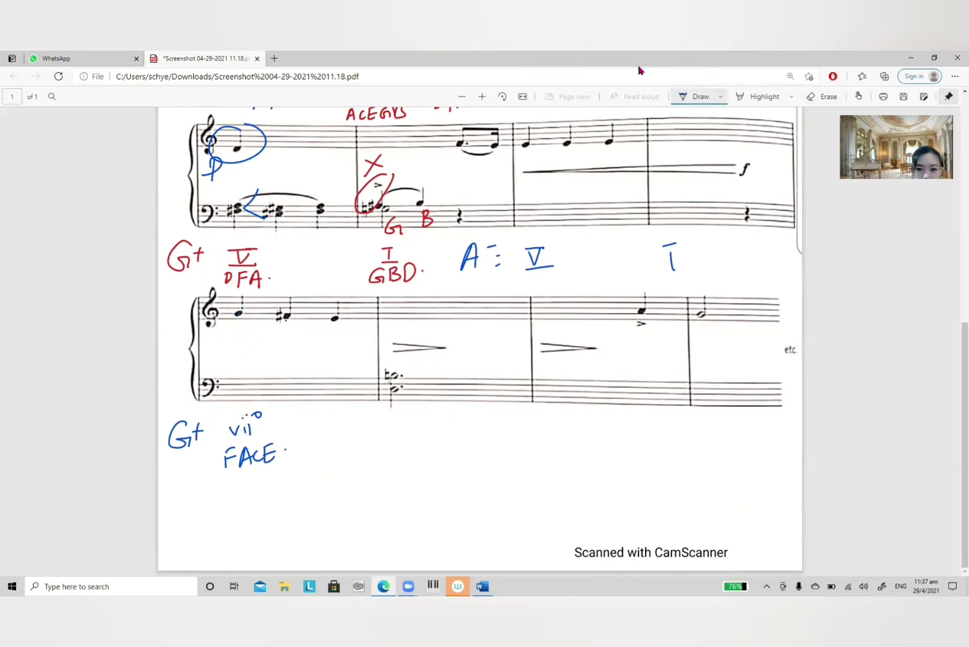
{"action": "left_click_drag", "start_coordinate": [383, 427], "coordinate": [396, 426]}
{"action": "left_click_drag", "start_coordinate": [391, 427], "coordinate": [392, 442]}
{"action": "left_click_drag", "start_coordinate": [387, 444], "coordinate": [401, 443]}
{"action": "mouse_move", "coordinate": [413, 426]}
{"action": "left_mouse_down"}
{"action": "mouse_move", "coordinate": [416, 440]}
{"action": "mouse_move", "coordinate": [381, 467]}
{"action": "mouse_move", "coordinate": [398, 467]}
{"action": "left_mouse_up"}
{"action": "mouse_move", "coordinate": [396, 457]}
{"action": "left_mouse_down"}
{"action": "mouse_move", "coordinate": [395, 474]}
{"action": "mouse_move", "coordinate": [406, 473]}
{"action": "left_mouse_up"}
{"action": "left_click_drag", "start_coordinate": [412, 456], "coordinate": [412, 473]}
{"action": "left_click_drag", "start_coordinate": [412, 455], "coordinate": [413, 475]}
{"action": "left_click", "coordinate": [433, 462]}
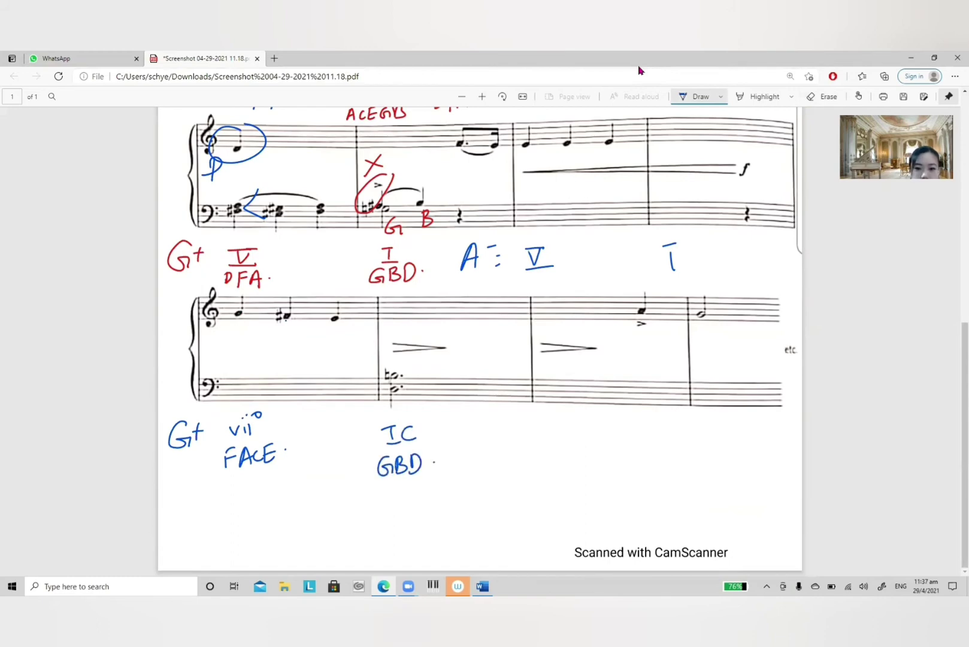
Step: Write the chord labels V7 and I below the fourth system's third and fourth bars
{"action": "left_click_drag", "start_coordinate": [546, 432], "coordinate": [566, 435]}
{"action": "left_click_drag", "start_coordinate": [549, 453], "coordinate": [578, 455]}
{"action": "mouse_move", "coordinate": [694, 427]}
{"action": "left_mouse_down"}
{"action": "mouse_move", "coordinate": [718, 426]}
{"action": "mouse_move", "coordinate": [709, 444]}
{"action": "left_mouse_up"}
{"action": "left_click_drag", "start_coordinate": [698, 445], "coordinate": [722, 445]}
{"action": "left_click", "coordinate": [739, 443]}
Step: Label the lower bass note D in the fourth system's second bar with a pointer line, and underline the D in GBD
{"action": "left_click_drag", "start_coordinate": [394, 388], "coordinate": [418, 404]}
{"action": "left_click_drag", "start_coordinate": [427, 395], "coordinate": [427, 413]}
{"action": "left_click_drag", "start_coordinate": [410, 481], "coordinate": [422, 477]}
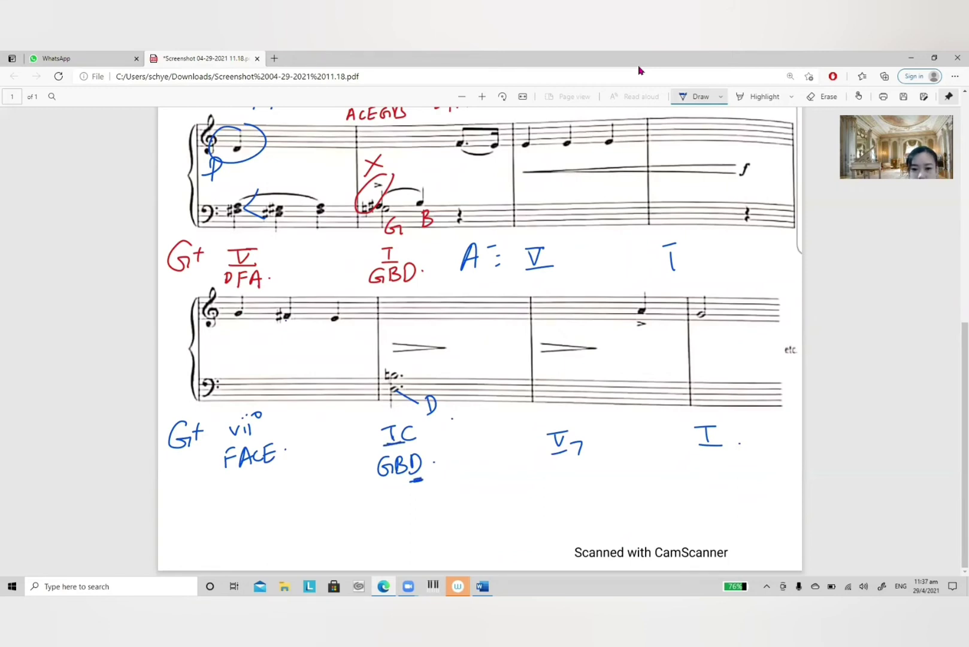
Step: Spell out DFAC under V7 and GBD under I in the fourth system, and connect the two spellings with a line
{"action": "mouse_move", "coordinate": [573, 476]}
{"action": "left_mouse_down"}
{"action": "mouse_move", "coordinate": [575, 488]}
{"action": "mouse_move", "coordinate": [722, 490]}
{"action": "mouse_move", "coordinate": [721, 474]}
{"action": "left_mouse_up"}
{"action": "mouse_move", "coordinate": [534, 462]}
{"action": "left_mouse_down"}
{"action": "mouse_move", "coordinate": [536, 478]}
{"action": "mouse_move", "coordinate": [551, 467]}
{"action": "mouse_move", "coordinate": [576, 475]}
{"action": "left_mouse_up"}
{"action": "mouse_move", "coordinate": [705, 453]}
{"action": "left_mouse_down"}
{"action": "mouse_move", "coordinate": [697, 460]}
{"action": "mouse_move", "coordinate": [713, 468]}
{"action": "left_mouse_up"}
{"action": "mouse_move", "coordinate": [713, 452]}
{"action": "left_mouse_down"}
{"action": "mouse_move", "coordinate": [714, 468]}
{"action": "mouse_move", "coordinate": [724, 468]}
{"action": "left_mouse_up"}
{"action": "left_click_drag", "start_coordinate": [723, 452], "coordinate": [724, 468]}
{"action": "left_click", "coordinate": [751, 463]}
Step: Spell out the chord notes beneath the V and I labels of the third system's A− section
{"action": "scroll", "coordinate": [479, 341], "scroll_direction": "up", "scroll_amount": 3}
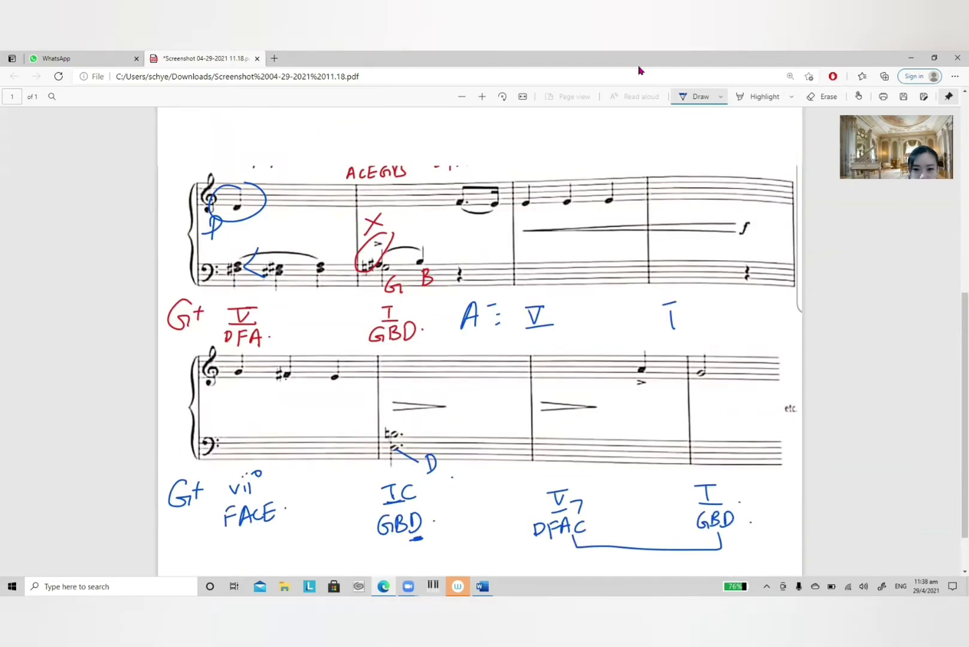
{"action": "mouse_move", "coordinate": [536, 384]}
{"action": "left_mouse_down"}
{"action": "mouse_move", "coordinate": [537, 399]}
{"action": "mouse_move", "coordinate": [548, 391]}
{"action": "mouse_move", "coordinate": [560, 398]}
{"action": "left_mouse_up"}
{"action": "left_click_drag", "start_coordinate": [673, 386], "coordinate": [668, 402]}
{"action": "mouse_move", "coordinate": [674, 385]}
{"action": "left_mouse_down"}
{"action": "mouse_move", "coordinate": [680, 401]}
{"action": "mouse_move", "coordinate": [692, 396]}
{"action": "left_mouse_up"}
{"action": "mouse_move", "coordinate": [699, 381]}
{"action": "left_mouse_down"}
{"action": "mouse_move", "coordinate": [698, 396]}
{"action": "mouse_move", "coordinate": [709, 381]}
{"action": "left_mouse_up"}
{"action": "left_click", "coordinate": [728, 388]}
Step: Draw treble and bass arrows from the last beat of the first system's second full bar back to the opening upbeat
{"action": "scroll", "coordinate": [479, 342], "scroll_direction": "up", "scroll_amount": 2}
{"action": "scroll", "coordinate": [479, 341], "scroll_direction": "up", "scroll_amount": 5}
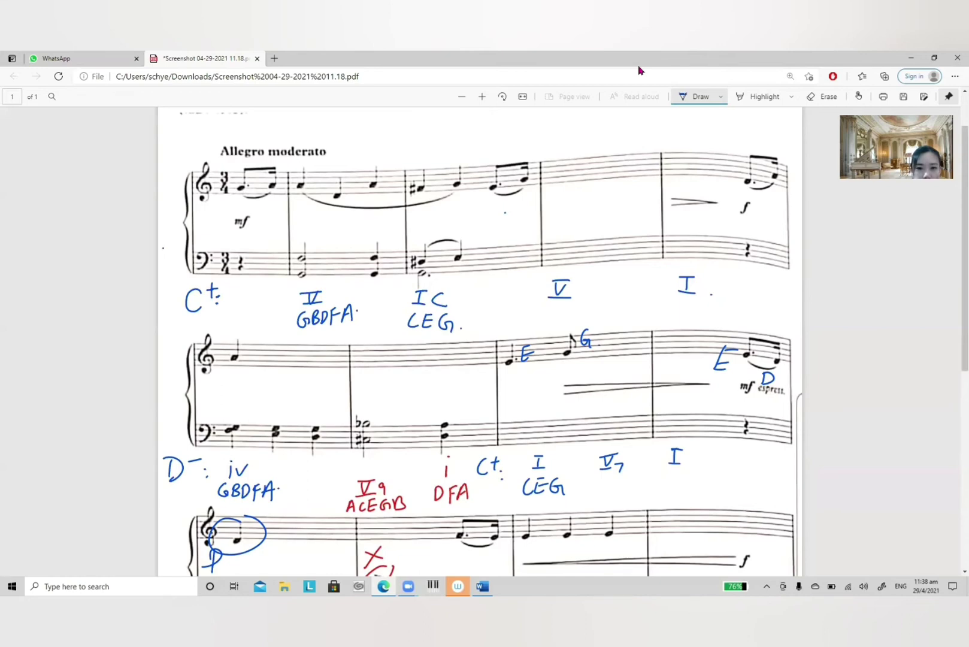
{"action": "mouse_move", "coordinate": [514, 158]}
{"action": "left_mouse_down"}
{"action": "mouse_move", "coordinate": [386, 129]}
{"action": "mouse_move", "coordinate": [282, 170]}
{"action": "mouse_move", "coordinate": [297, 167]}
{"action": "left_mouse_up"}
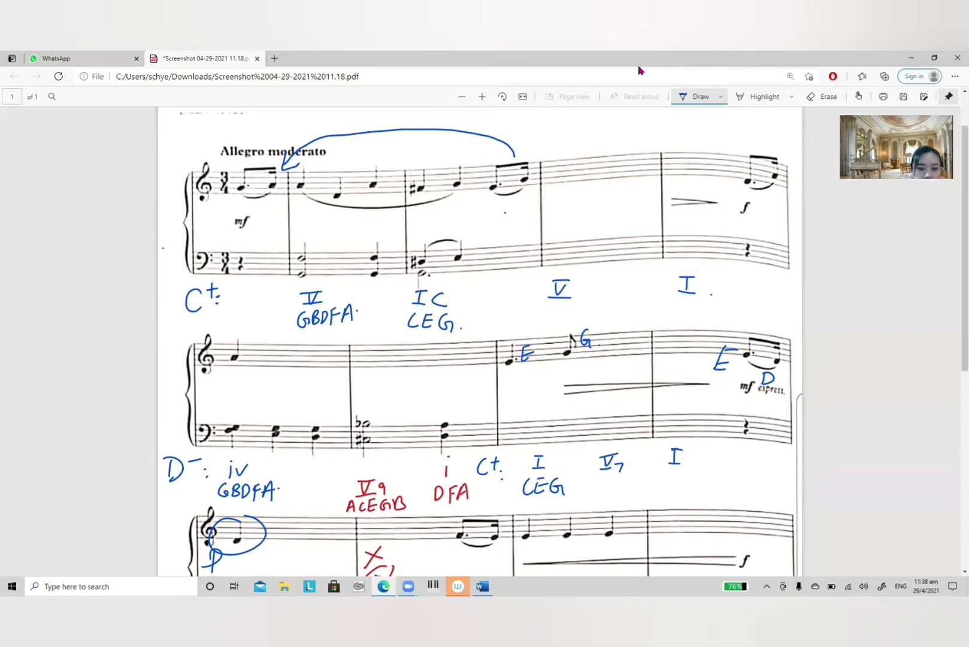
{"action": "mouse_move", "coordinate": [514, 262]}
{"action": "left_mouse_down"}
{"action": "mouse_move", "coordinate": [515, 252]}
{"action": "mouse_move", "coordinate": [395, 211]}
{"action": "mouse_move", "coordinate": [252, 256]}
{"action": "mouse_move", "coordinate": [260, 247]}
{"action": "left_mouse_up"}
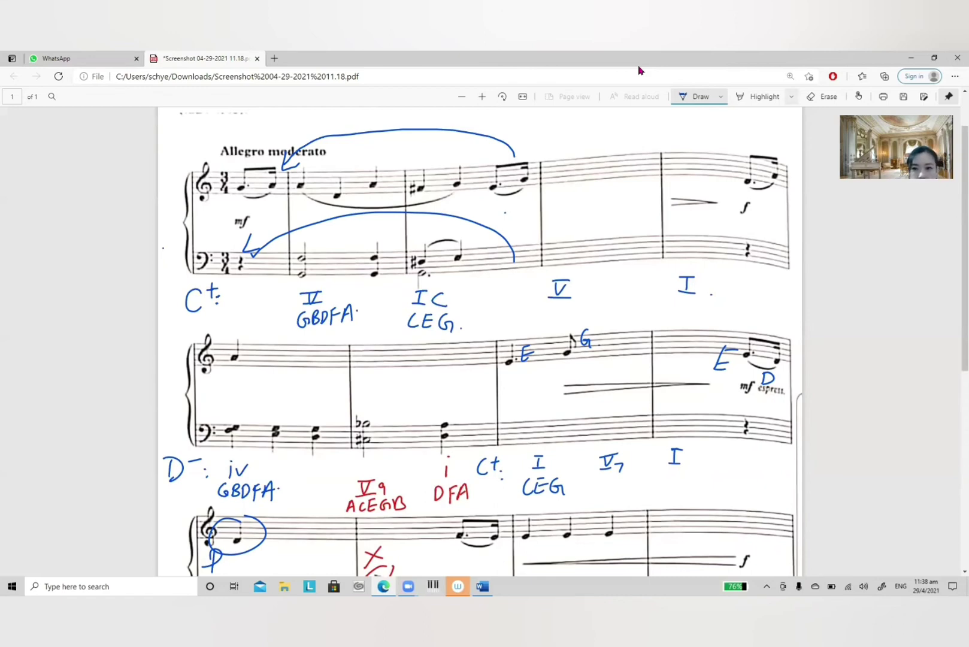
Step: Erase the two blue arrows pointing back to the first system's opening upbeat
{"action": "left_click", "coordinate": [822, 97]}
{"action": "left_click", "coordinate": [510, 242]}
{"action": "left_click", "coordinate": [250, 242]}
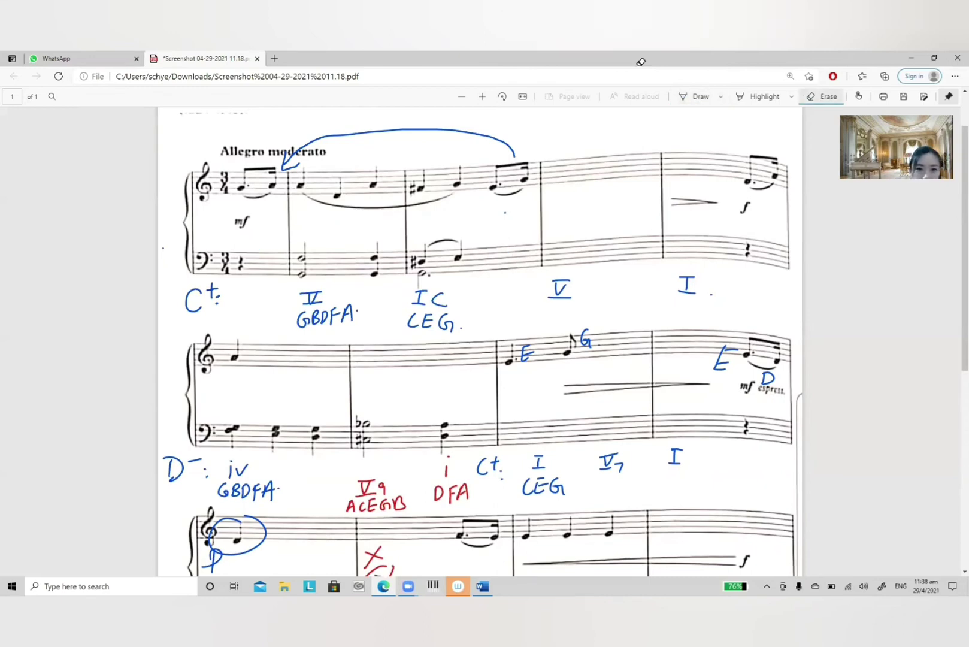
{"action": "left_click", "coordinate": [287, 162]}
{"action": "left_click", "coordinate": [396, 129]}
Step: Draw a quarter rest in the bass below the first system's second upbeat figure, and write GBDF under the V label
{"action": "left_click", "coordinate": [694, 96]}
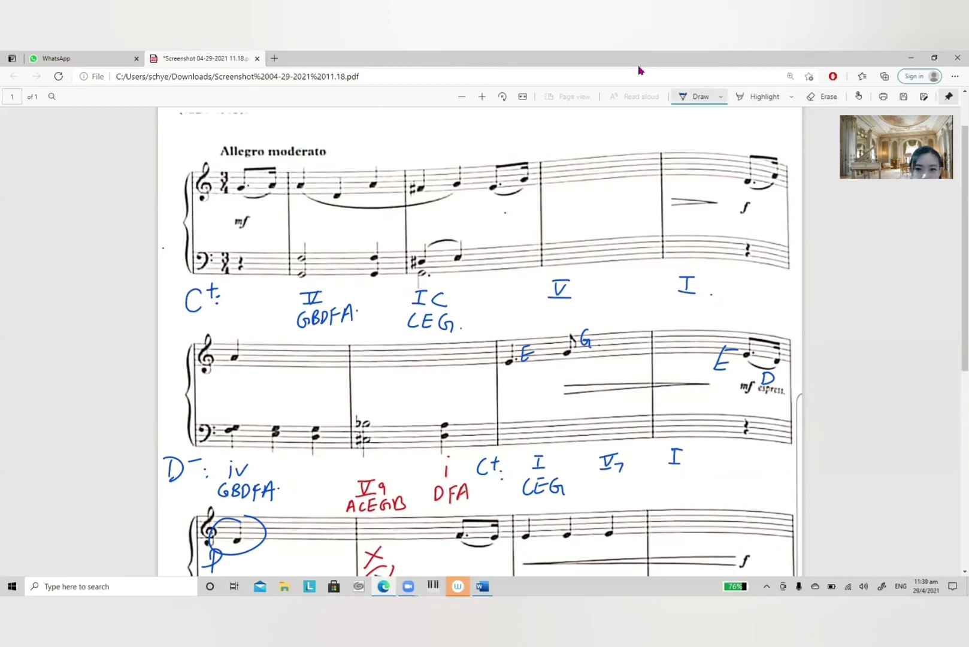
{"action": "left_click_drag", "start_coordinate": [497, 245], "coordinate": [496, 266]}
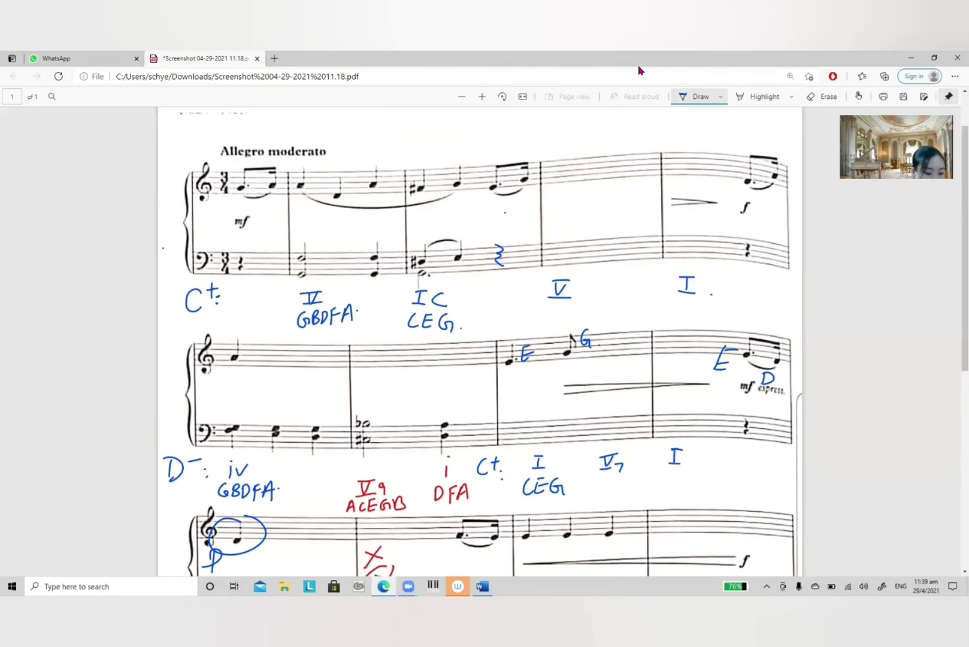
{"action": "mouse_move", "coordinate": [561, 306]}
{"action": "left_mouse_down"}
{"action": "mouse_move", "coordinate": [563, 318]}
{"action": "mouse_move", "coordinate": [600, 323]}
{"action": "left_mouse_up"}
{"action": "left_click_drag", "start_coordinate": [598, 306], "coordinate": [610, 300]}
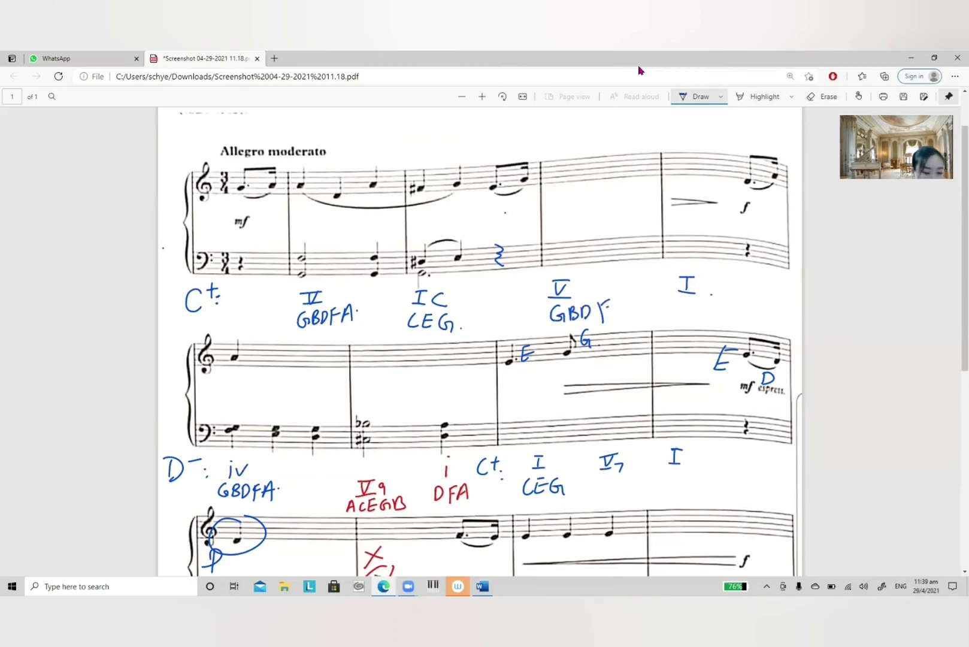
{"action": "left_click", "coordinate": [620, 303]}
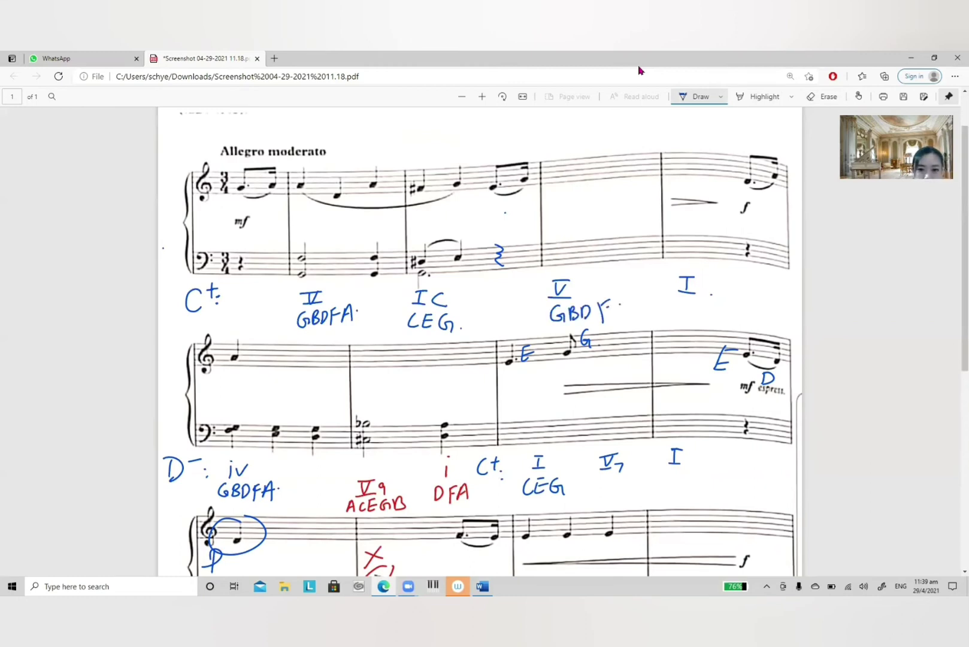
Step: Draw the bass notes of the first system's V bar, and an arrow from its last chord to the F in GBDF
{"action": "mouse_move", "coordinate": [551, 259]}
{"action": "left_mouse_down"}
{"action": "mouse_move", "coordinate": [552, 276]}
{"action": "mouse_move", "coordinate": [552, 245]}
{"action": "mouse_move", "coordinate": [600, 251]}
{"action": "mouse_move", "coordinate": [597, 219]}
{"action": "left_mouse_up"}
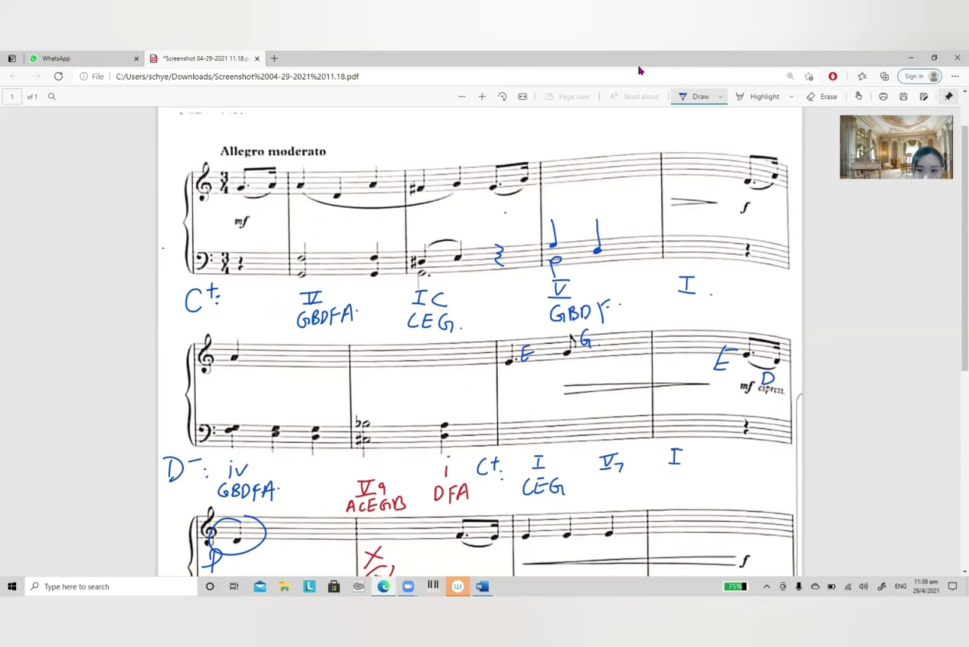
{"action": "mouse_move", "coordinate": [636, 260]}
{"action": "left_mouse_down"}
{"action": "mouse_move", "coordinate": [644, 237]}
{"action": "mouse_move", "coordinate": [643, 259]}
{"action": "mouse_move", "coordinate": [610, 293]}
{"action": "left_mouse_up"}
{"action": "left_click_drag", "start_coordinate": [610, 293], "coordinate": [618, 291]}
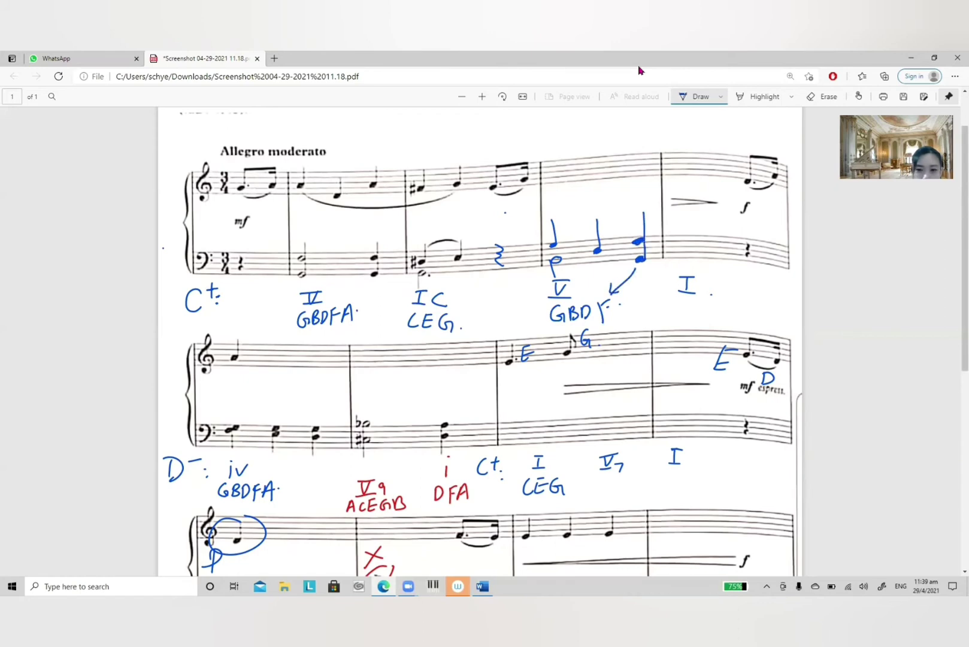
Step: Label the upper bass notes of the V bar G, D and F, and erase these letters
{"action": "left_click_drag", "start_coordinate": [574, 224], "coordinate": [612, 243]}
{"action": "mouse_move", "coordinate": [611, 227]}
{"action": "left_mouse_down"}
{"action": "mouse_move", "coordinate": [612, 243]}
{"action": "mouse_move", "coordinate": [663, 234]}
{"action": "left_mouse_up"}
{"action": "left_click", "coordinate": [822, 96]}
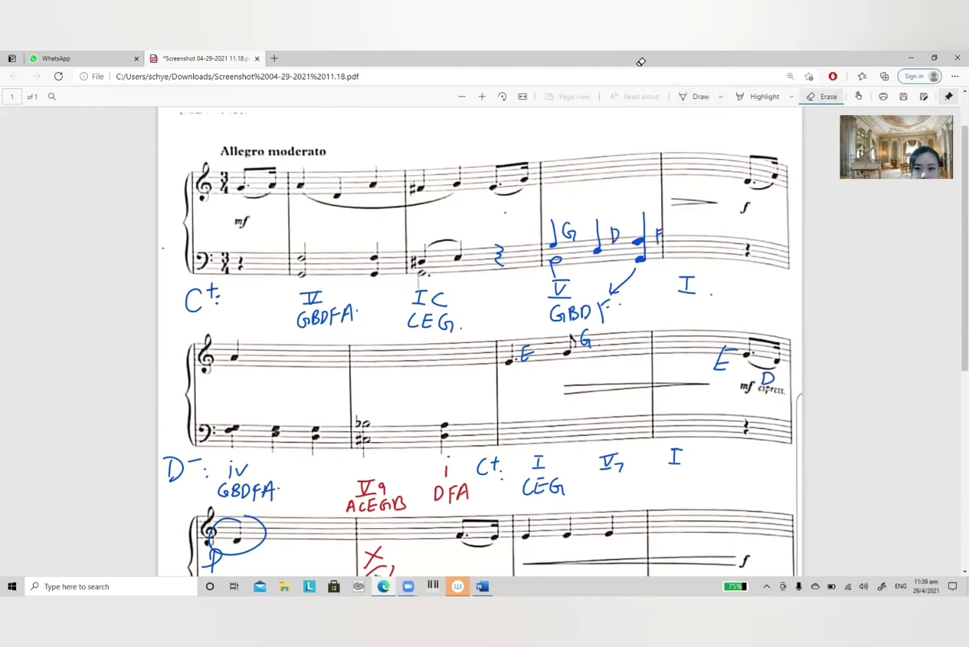
{"action": "mouse_move", "coordinate": [566, 227]}
{"action": "left_mouse_down"}
{"action": "mouse_move", "coordinate": [573, 236]}
{"action": "mouse_move", "coordinate": [659, 243]}
{"action": "left_mouse_up"}
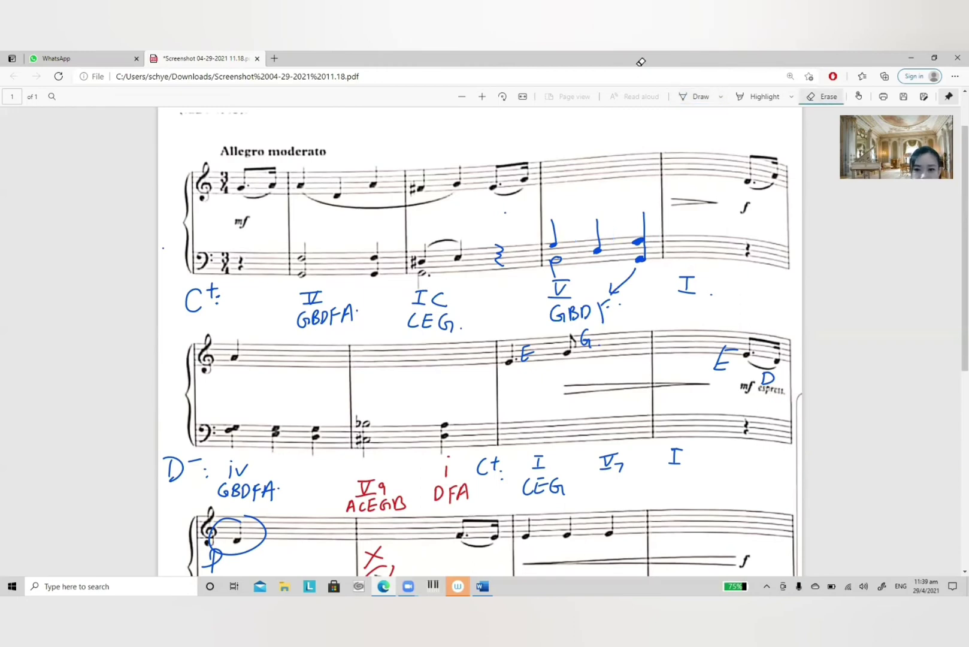
Step: Draw an arrow from the V bar's empty treble staff back to the first full bar's melody, and erase it
{"action": "left_click", "coordinate": [695, 96]}
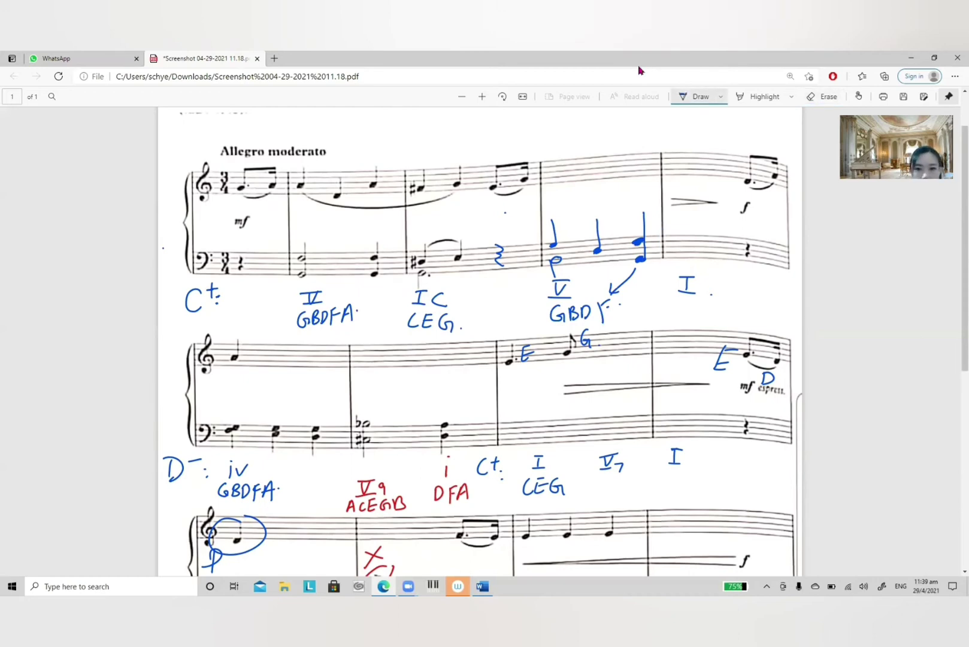
{"action": "mouse_move", "coordinate": [612, 157]}
{"action": "left_mouse_down"}
{"action": "mouse_move", "coordinate": [518, 120]}
{"action": "mouse_move", "coordinate": [358, 162]}
{"action": "mouse_move", "coordinate": [381, 162]}
{"action": "left_mouse_up"}
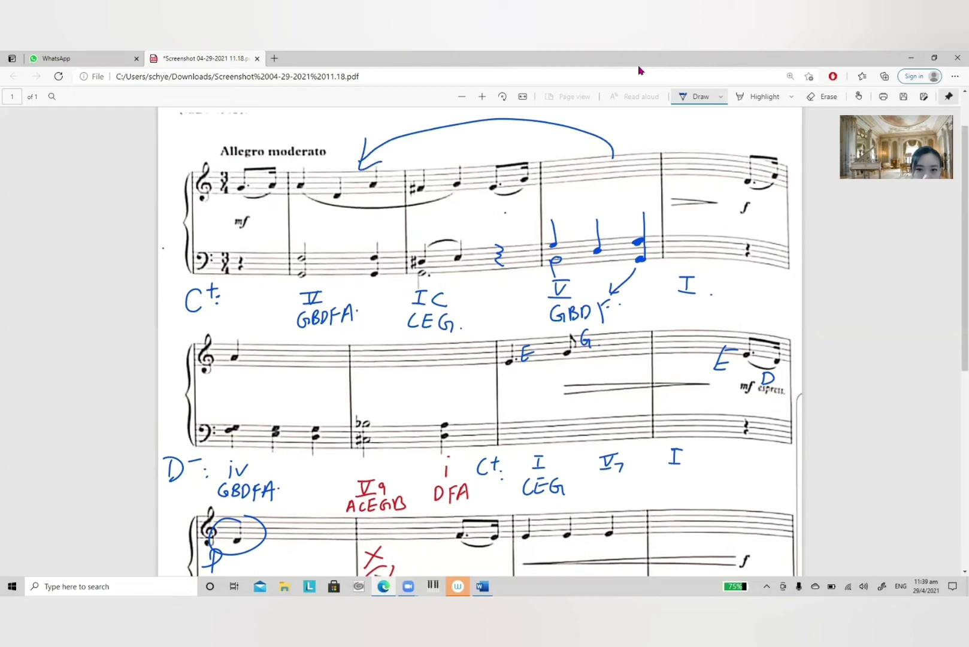
{"action": "left_click", "coordinate": [822, 96]}
{"action": "left_click_drag", "start_coordinate": [508, 114], "coordinate": [502, 129]}
{"action": "left_click", "coordinate": [362, 157]}
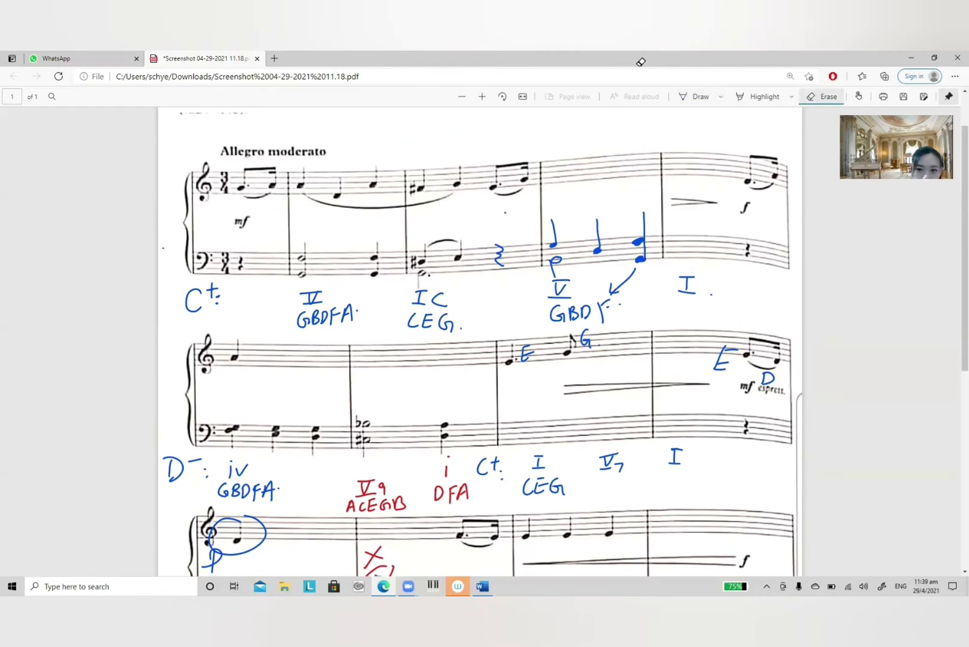
Step: Draw three quarter notes in the treble of the first system's V bar, following the first full bar's down-and-up shape
{"action": "left_click", "coordinate": [695, 96]}
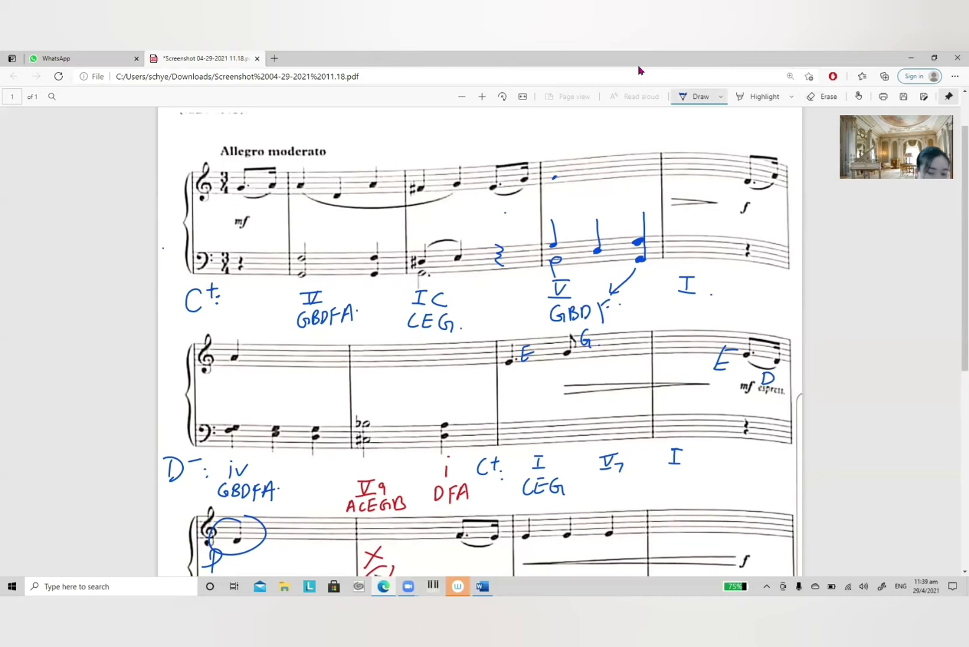
{"action": "mouse_move", "coordinate": [557, 176]}
{"action": "left_mouse_down"}
{"action": "mouse_move", "coordinate": [550, 182]}
{"action": "mouse_move", "coordinate": [596, 187]}
{"action": "mouse_move", "coordinate": [602, 154]}
{"action": "mouse_move", "coordinate": [642, 171]}
{"action": "left_mouse_up"}
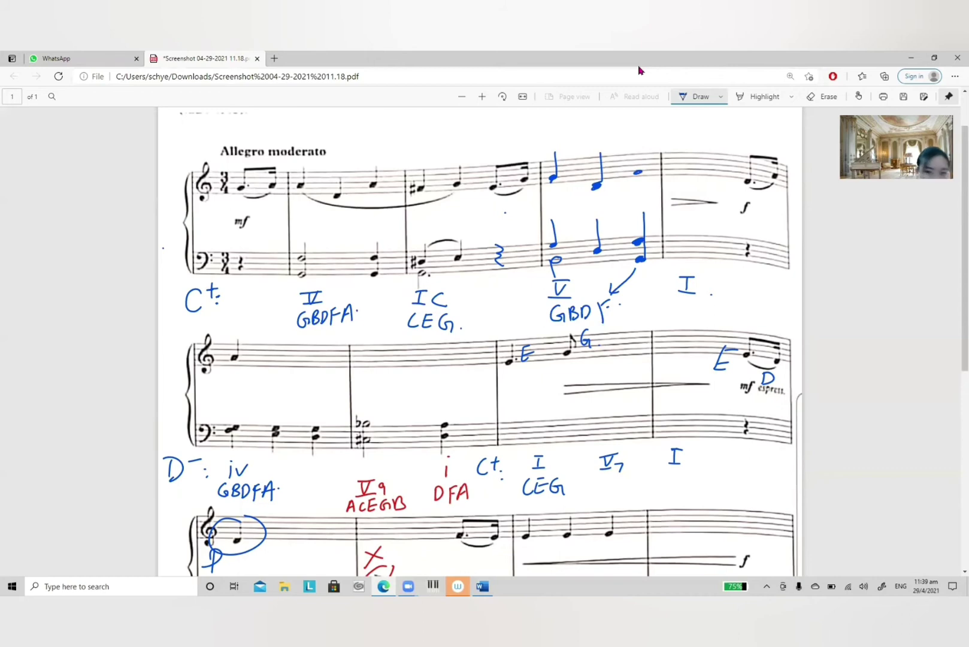
{"action": "left_click_drag", "start_coordinate": [634, 172], "coordinate": [642, 139]}
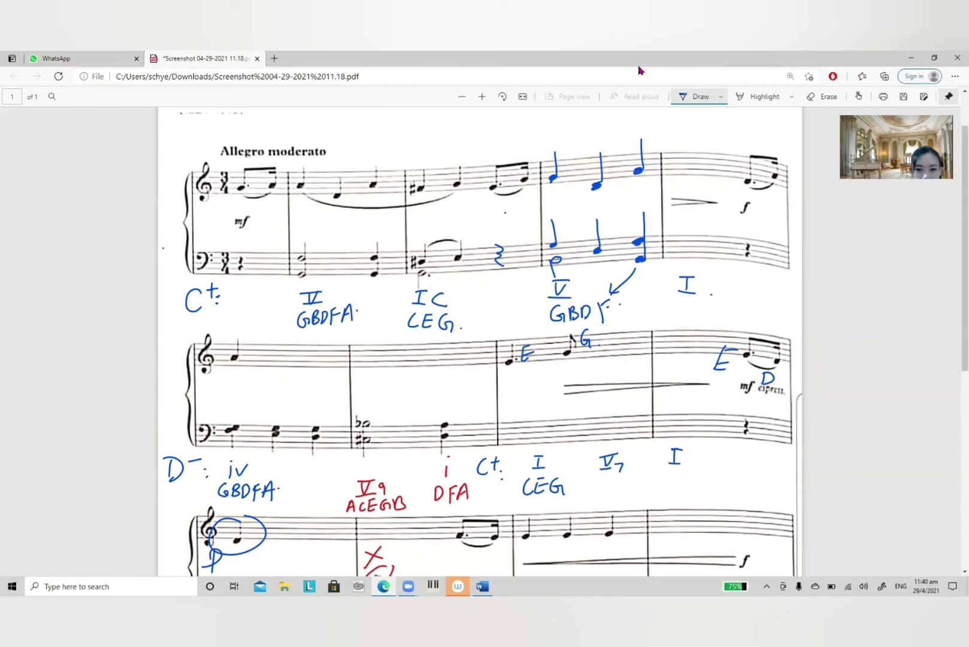
Step: Circle and label the second full bar's sharp treble note Appo., and draw a sharp quarter note and a second quarter note in the I bar
{"action": "mouse_move", "coordinate": [420, 157]}
{"action": "left_mouse_down"}
{"action": "mouse_move", "coordinate": [435, 179]}
{"action": "mouse_move", "coordinate": [403, 132]}
{"action": "mouse_move", "coordinate": [418, 144]}
{"action": "mouse_move", "coordinate": [433, 136]}
{"action": "left_mouse_up"}
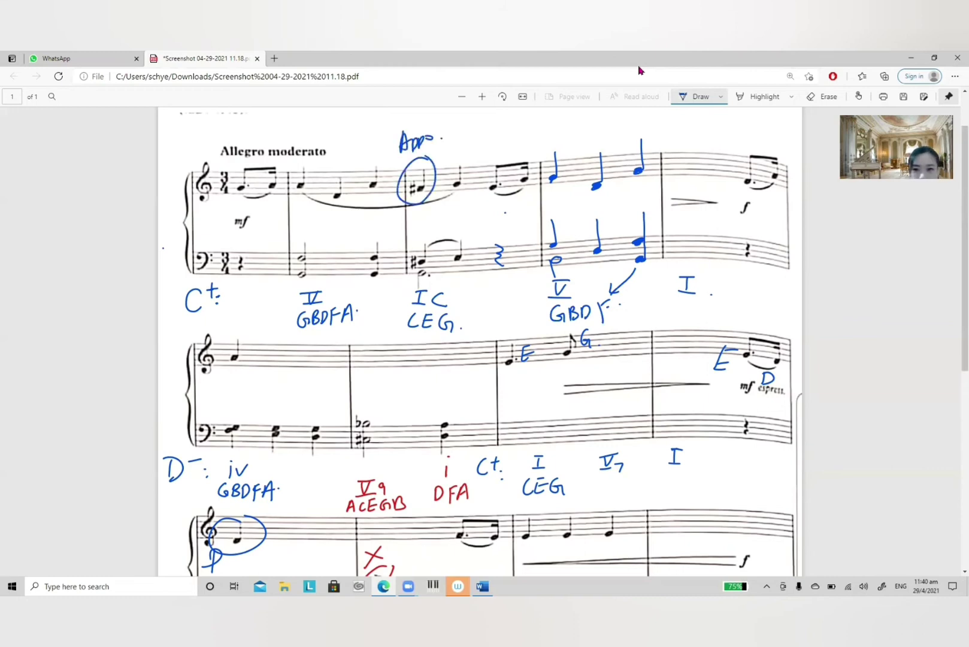
{"action": "left_click_drag", "start_coordinate": [663, 178], "coordinate": [675, 182]}
{"action": "left_click_drag", "start_coordinate": [666, 171], "coordinate": [666, 187]}
{"action": "mouse_move", "coordinate": [671, 169]}
{"action": "left_mouse_down"}
{"action": "mouse_move", "coordinate": [670, 185]}
{"action": "mouse_move", "coordinate": [685, 178]}
{"action": "mouse_move", "coordinate": [683, 145]}
{"action": "mouse_move", "coordinate": [714, 176]}
{"action": "mouse_move", "coordinate": [717, 145]}
{"action": "left_mouse_up"}
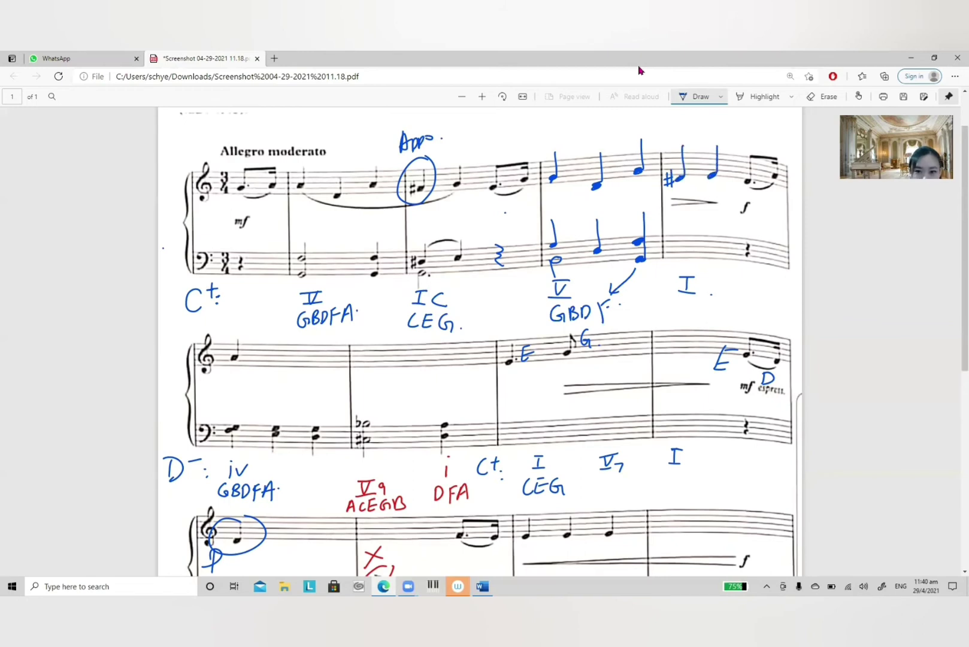
Step: Write CEG under the first system's final I label, and write Appo. above that bar's sharp note
{"action": "mouse_move", "coordinate": [682, 303]}
{"action": "left_mouse_down"}
{"action": "mouse_move", "coordinate": [677, 314]}
{"action": "mouse_move", "coordinate": [699, 299]}
{"action": "left_mouse_up"}
{"action": "mouse_move", "coordinate": [690, 300]}
{"action": "left_mouse_down"}
{"action": "mouse_move", "coordinate": [702, 312]}
{"action": "mouse_move", "coordinate": [722, 302]}
{"action": "left_mouse_up"}
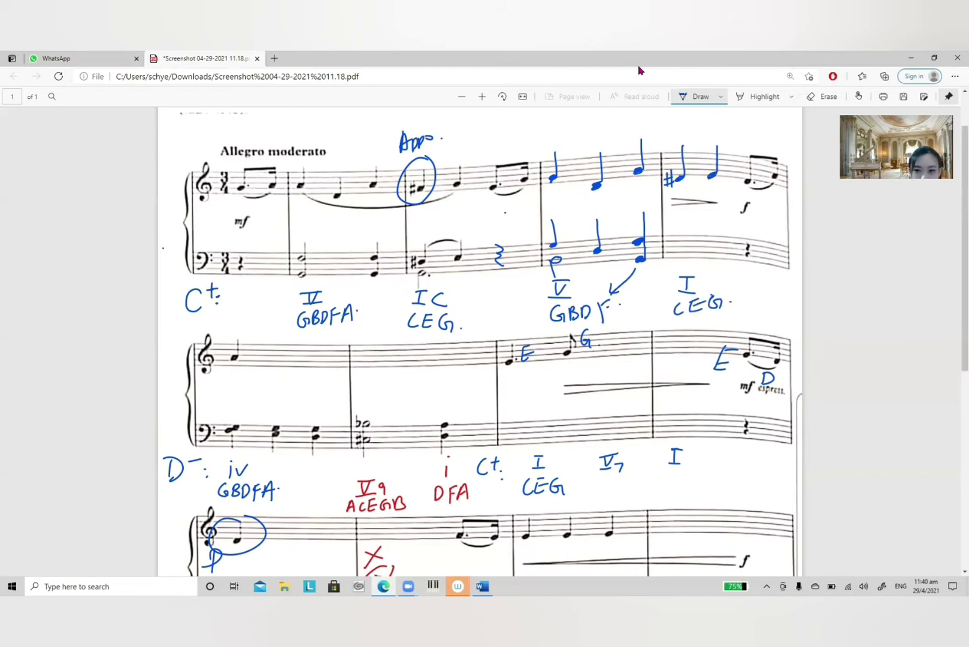
{"action": "mouse_move", "coordinate": [663, 143]}
{"action": "left_mouse_down"}
{"action": "mouse_move", "coordinate": [667, 127]}
{"action": "mouse_move", "coordinate": [671, 142]}
{"action": "left_mouse_up"}
{"action": "left_click_drag", "start_coordinate": [674, 142], "coordinate": [681, 128]}
{"action": "left_click_drag", "start_coordinate": [693, 124], "coordinate": [696, 124]}
{"action": "left_click", "coordinate": [704, 129]}
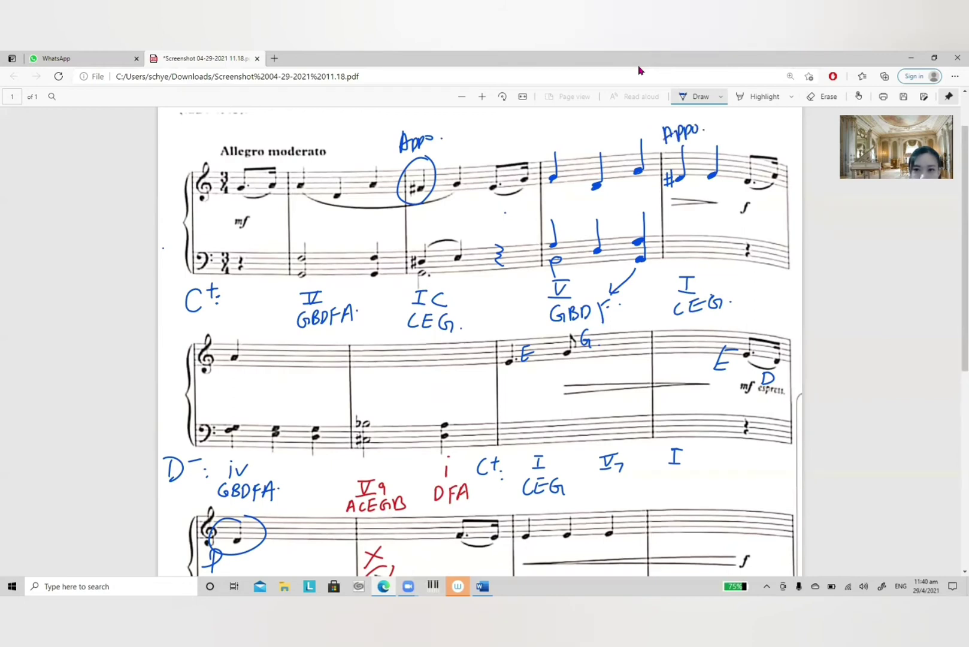
{"action": "left_click_drag", "start_coordinate": [684, 184], "coordinate": [706, 183]}
{"action": "left_click_drag", "start_coordinate": [696, 184], "coordinate": [706, 185]}
{"action": "left_click", "coordinate": [822, 96]}
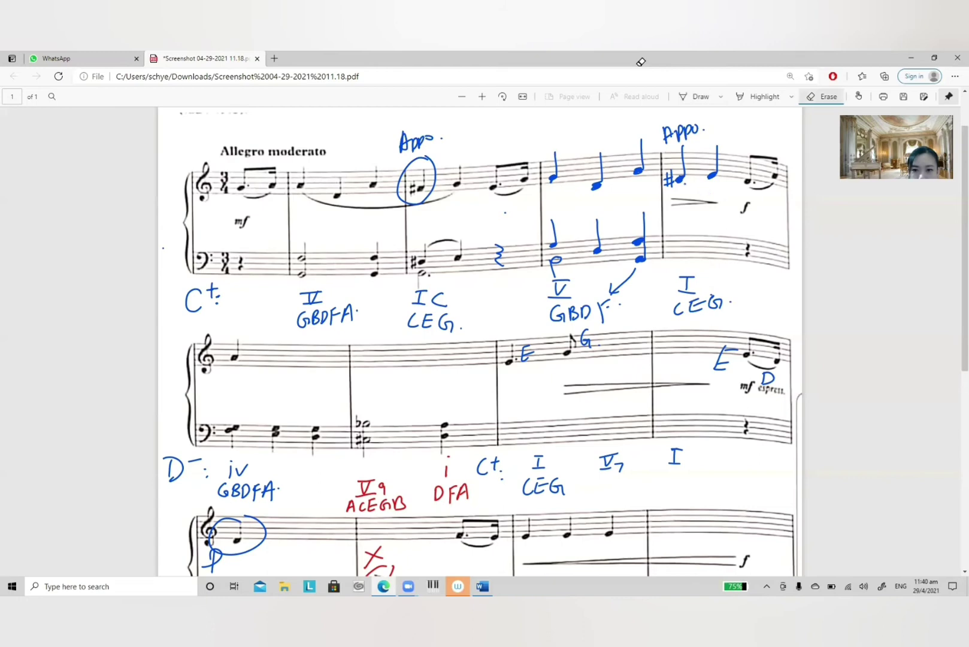
{"action": "left_click", "coordinate": [696, 96]}
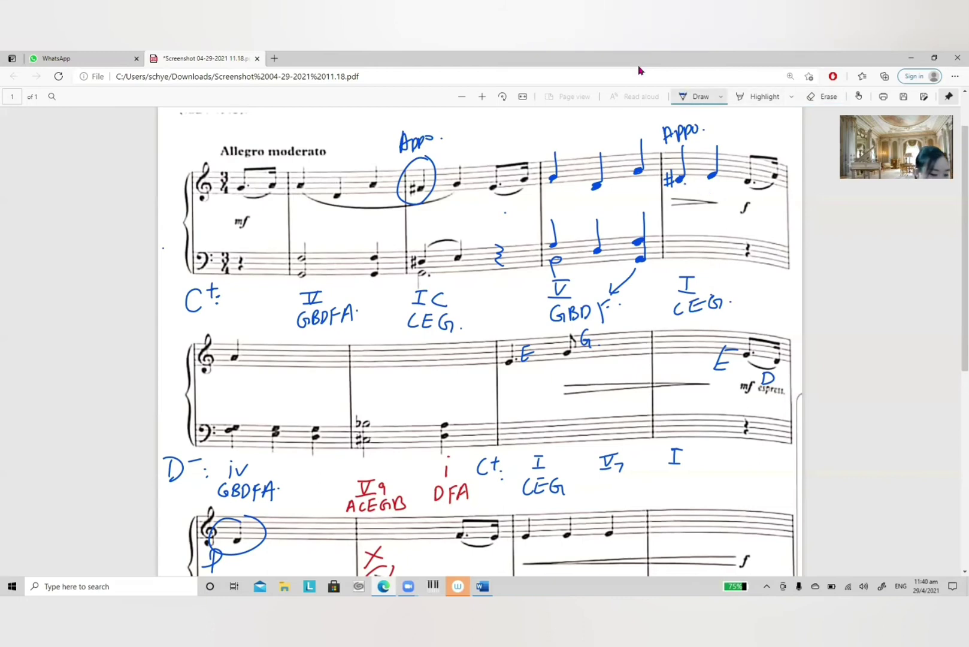